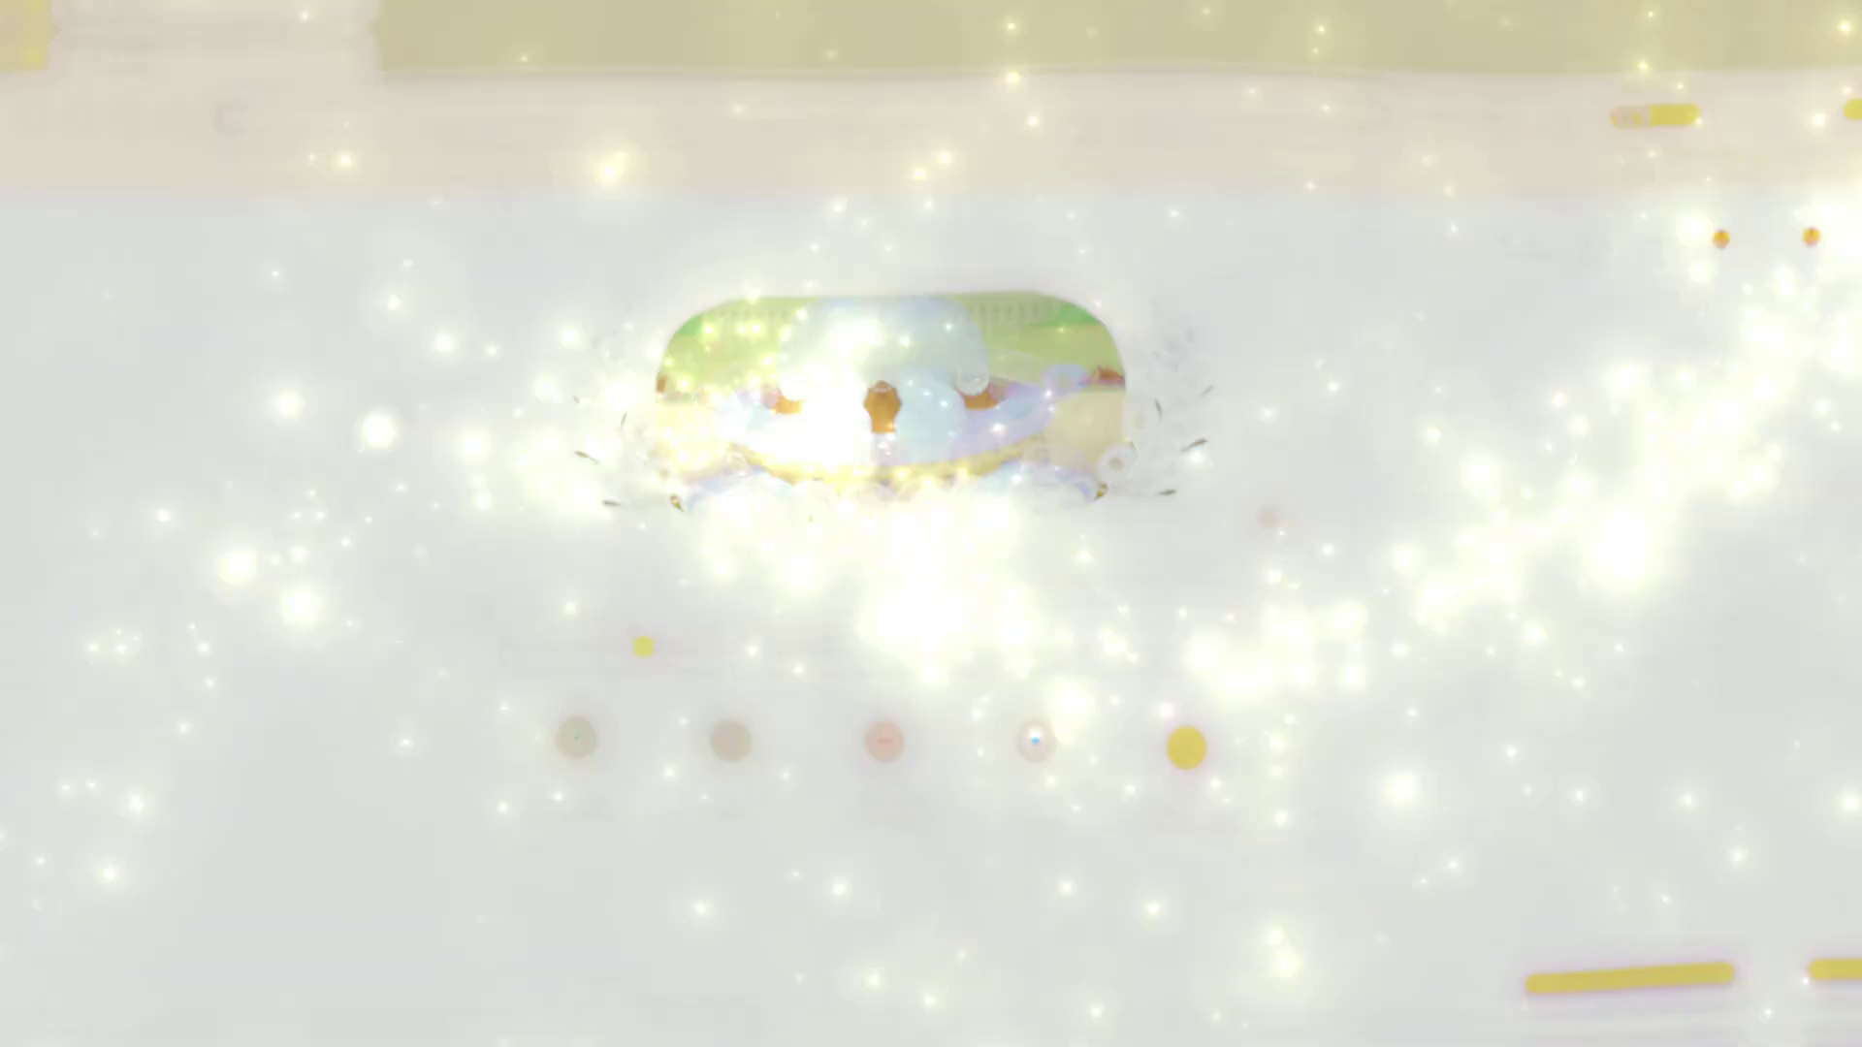
- Search the web for 'faceswapper ai' to find the site
text(swapper ai)
key(Return)
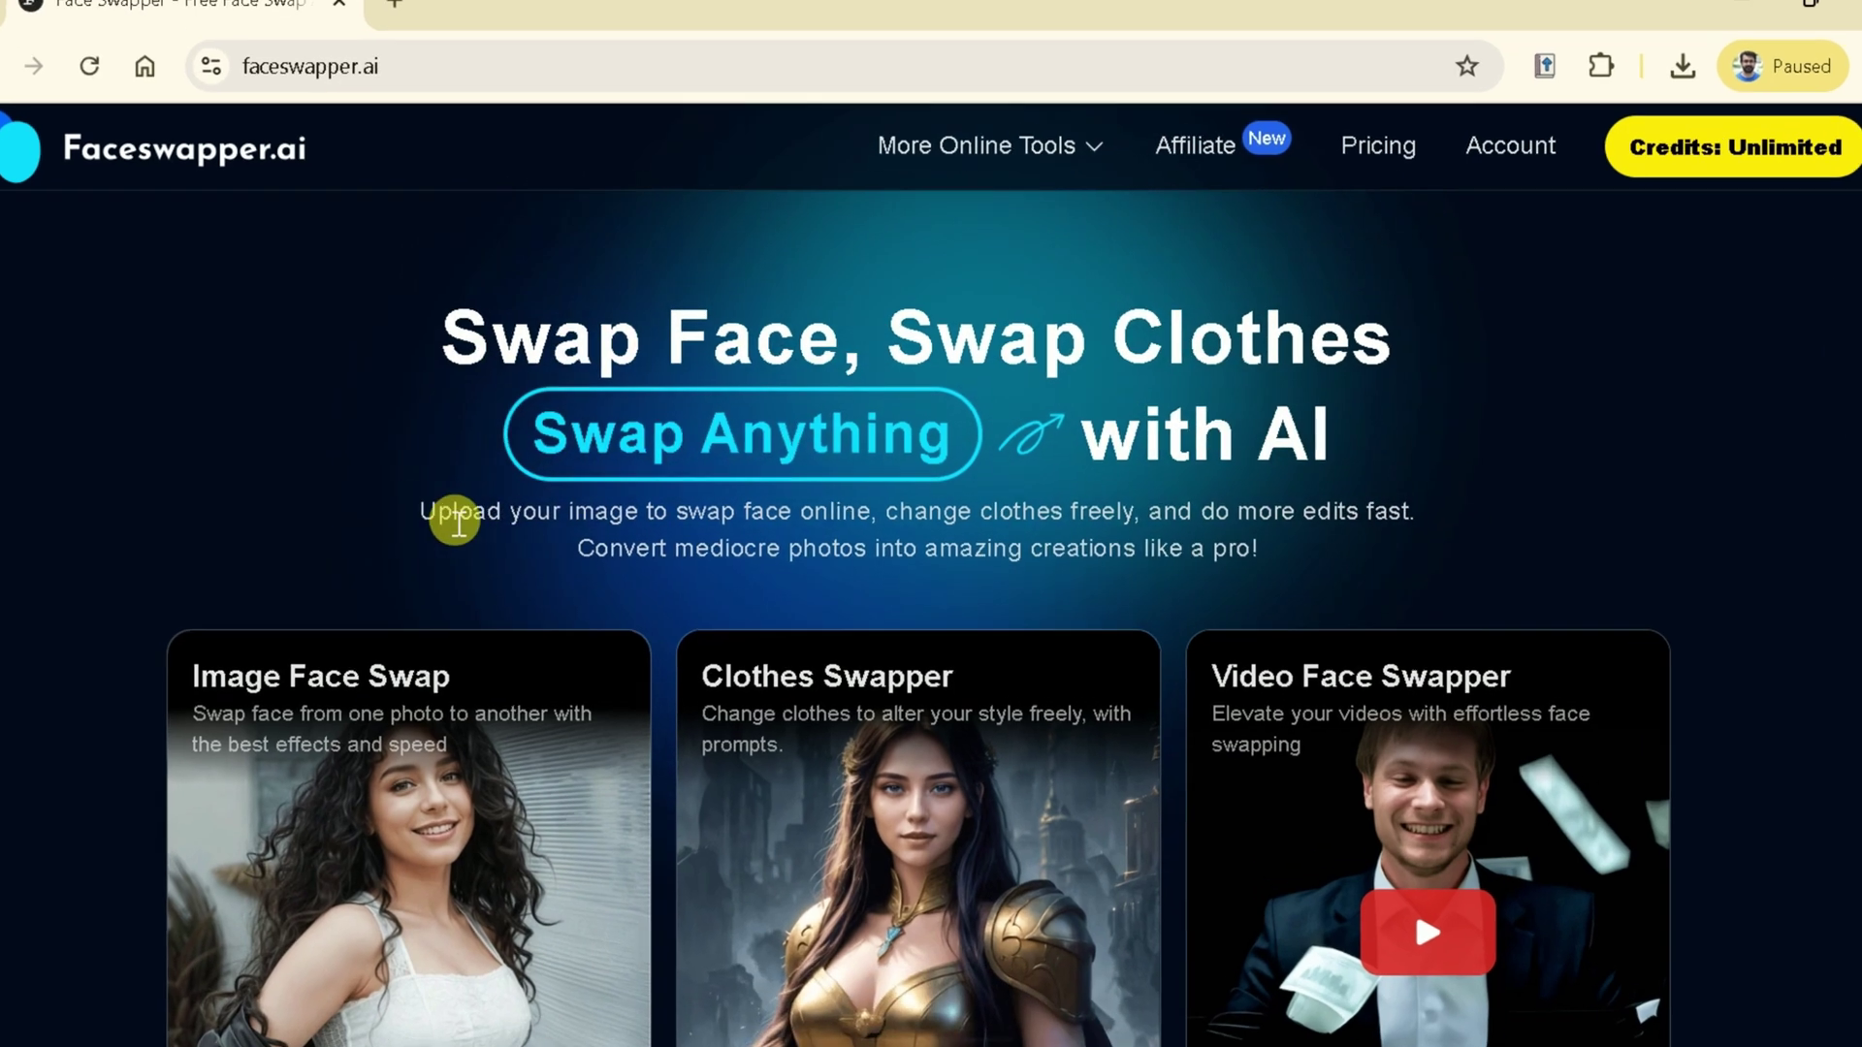
- Scroll past the home page's tool cards and open the Face Swap Online Free page
drag(420, 516, 1465, 524)
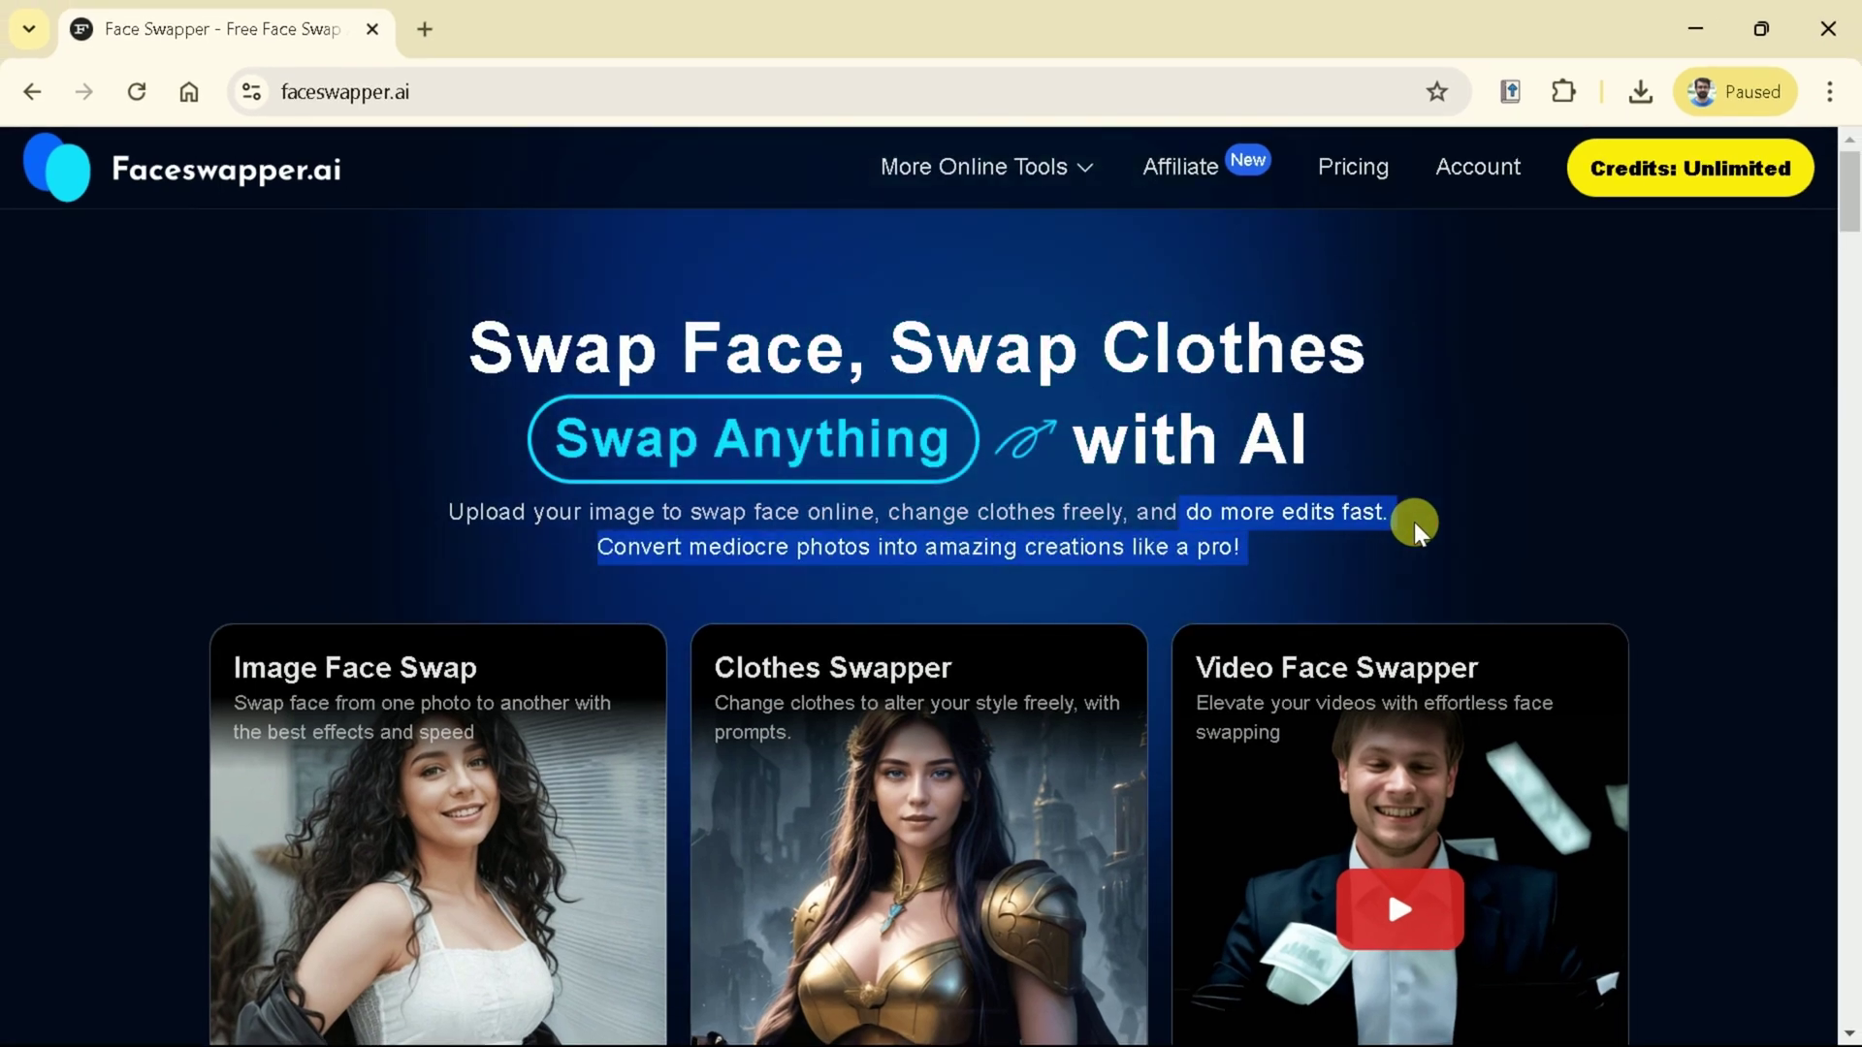
click(1416, 528)
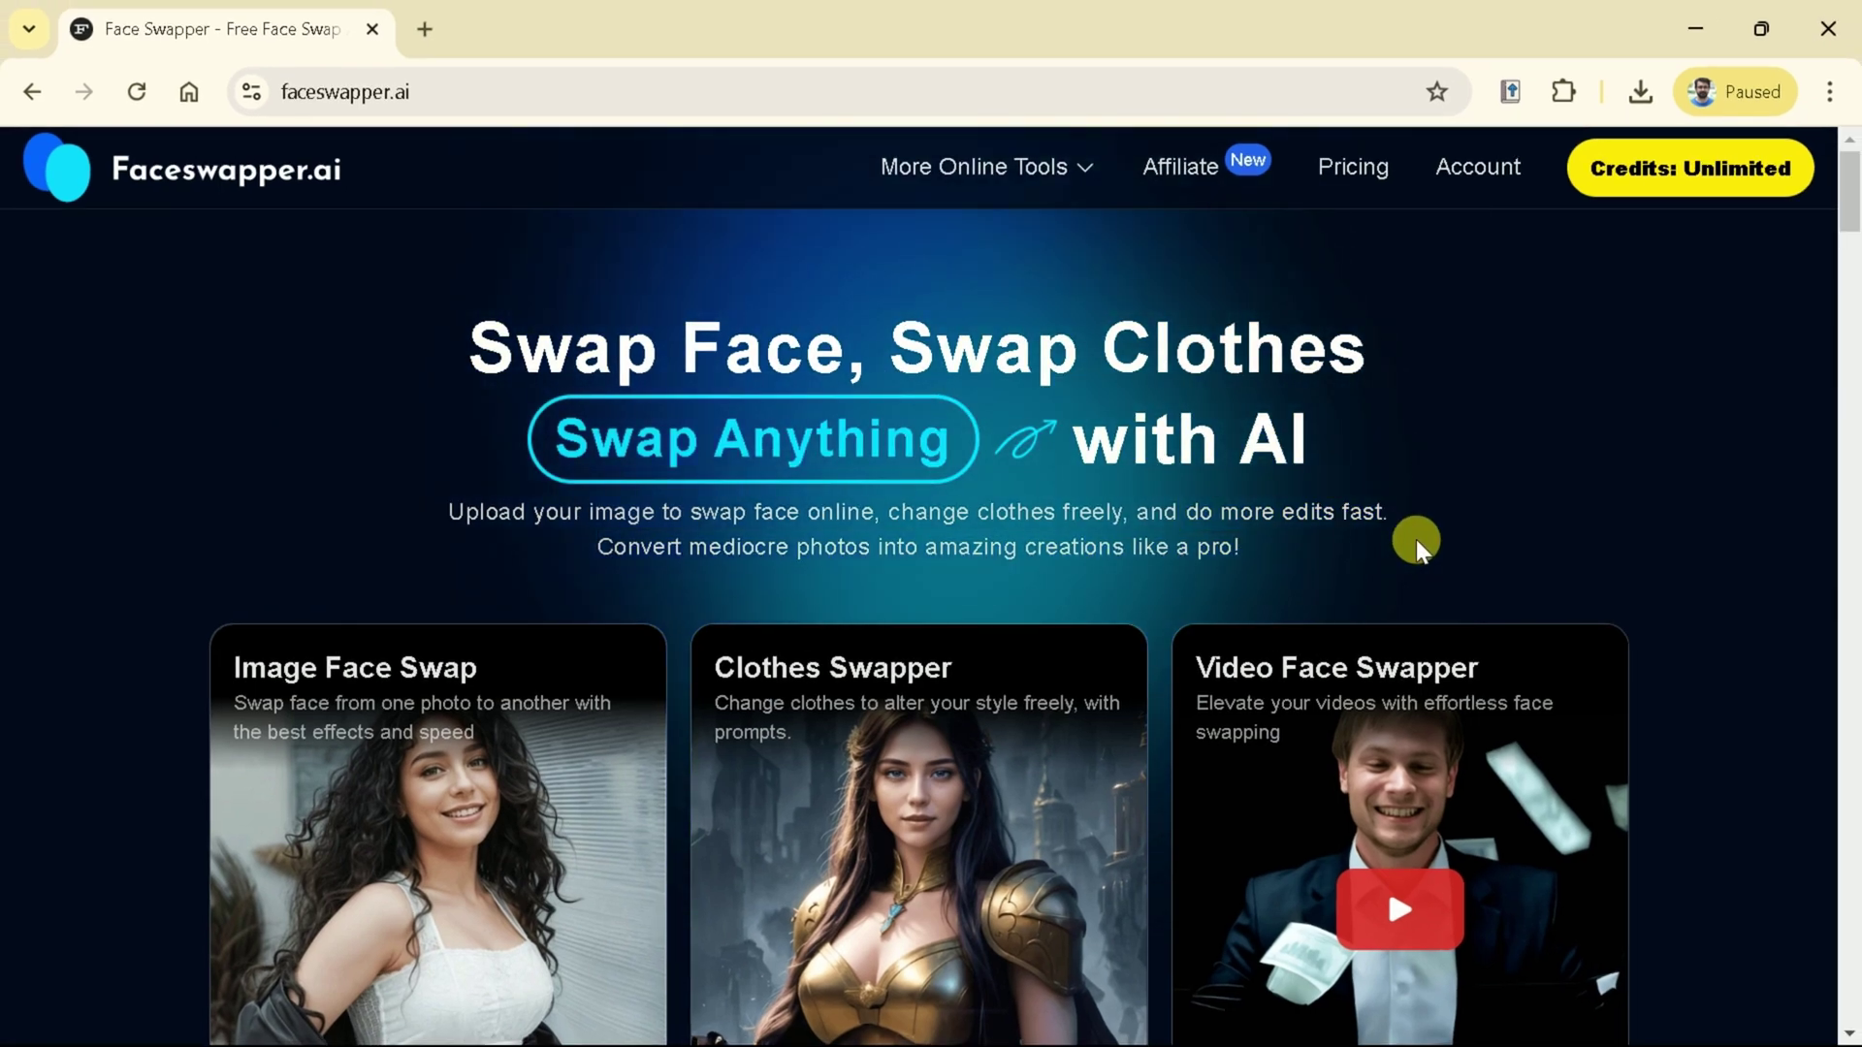
scroll(1414, 533, down, 2)
scroll(1416, 535, down, 2)
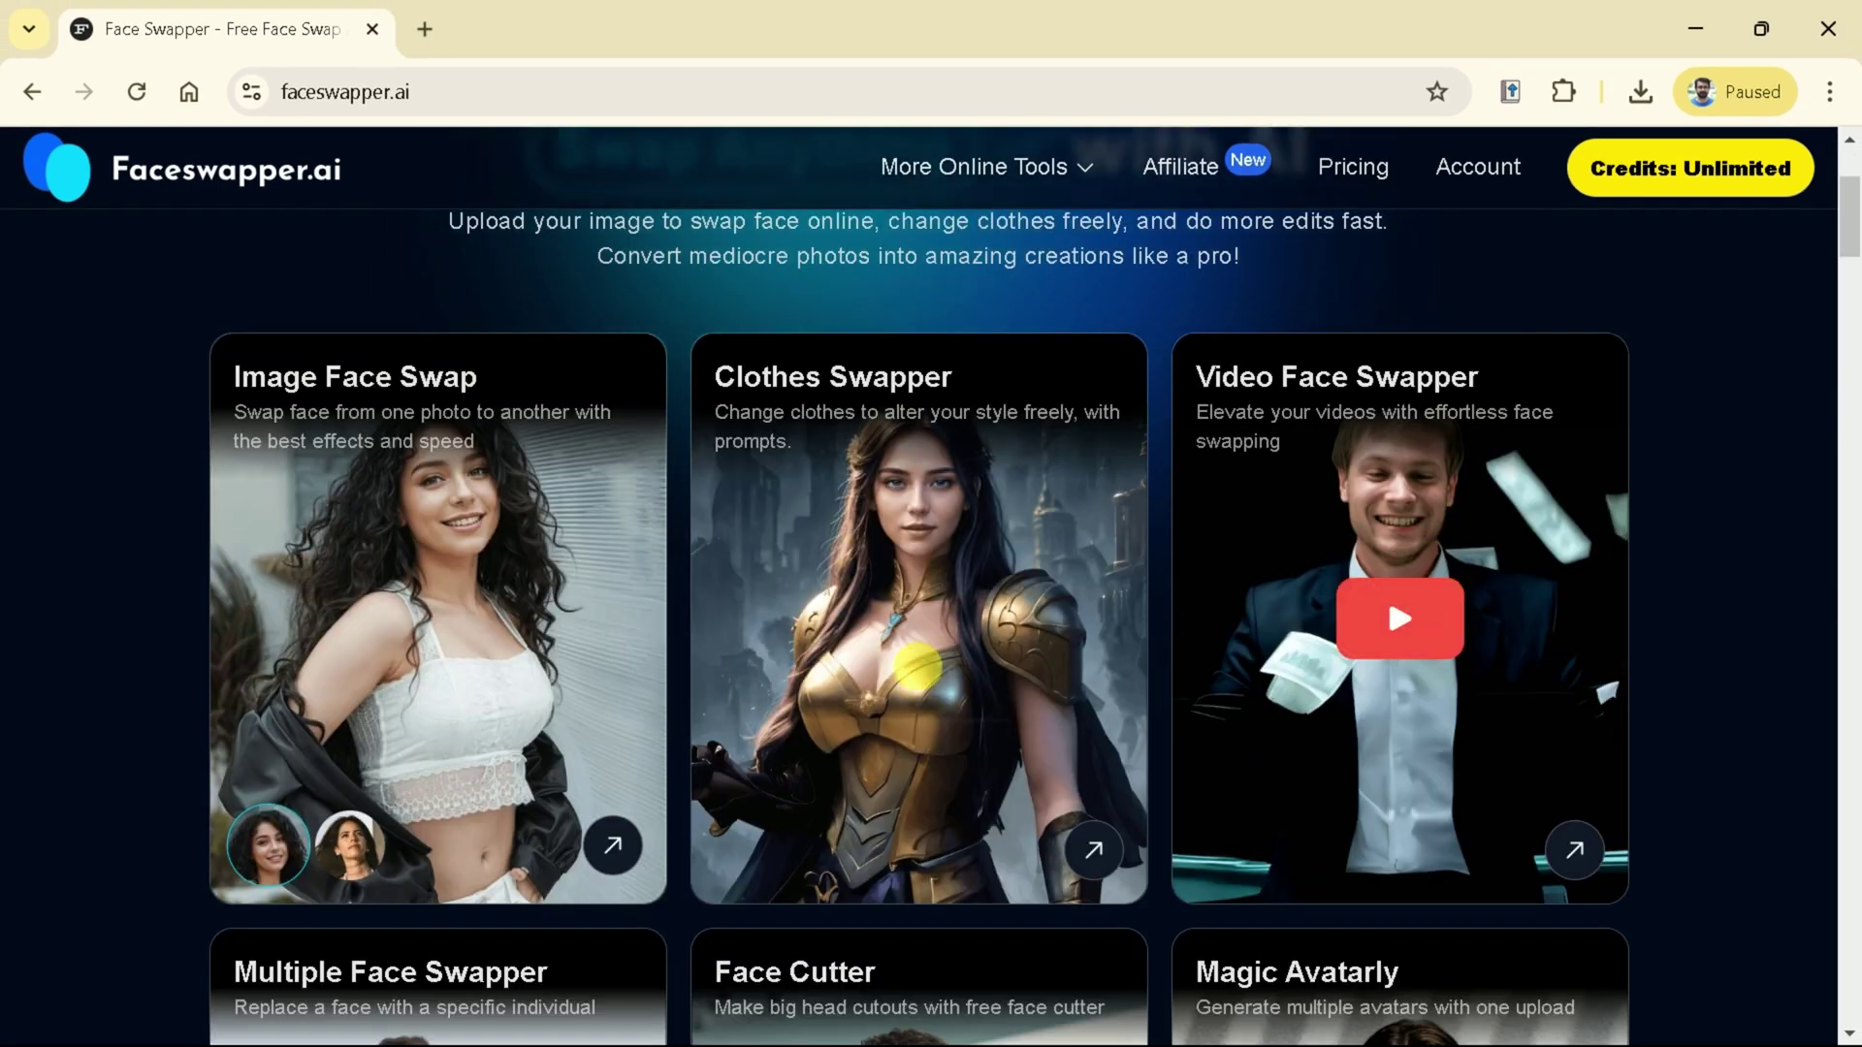
scroll(470, 653, down, 4)
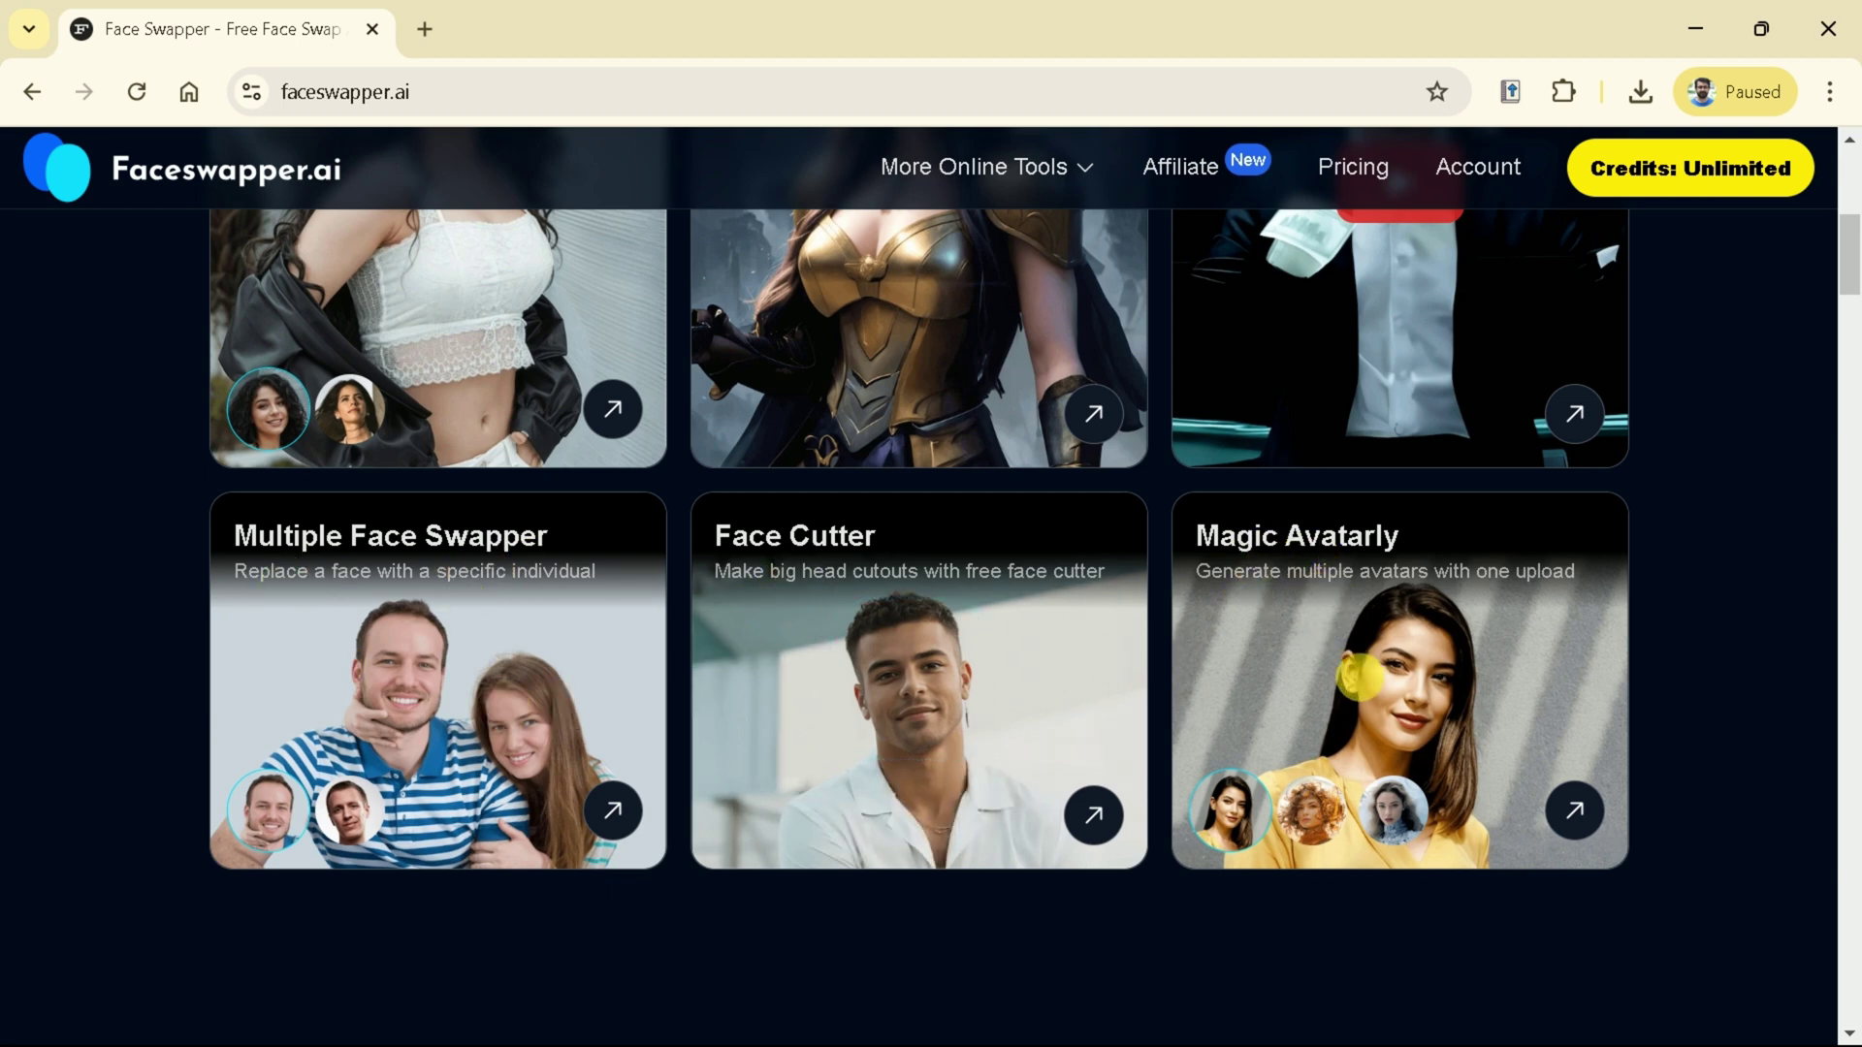
scroll(1360, 677, down, 7)
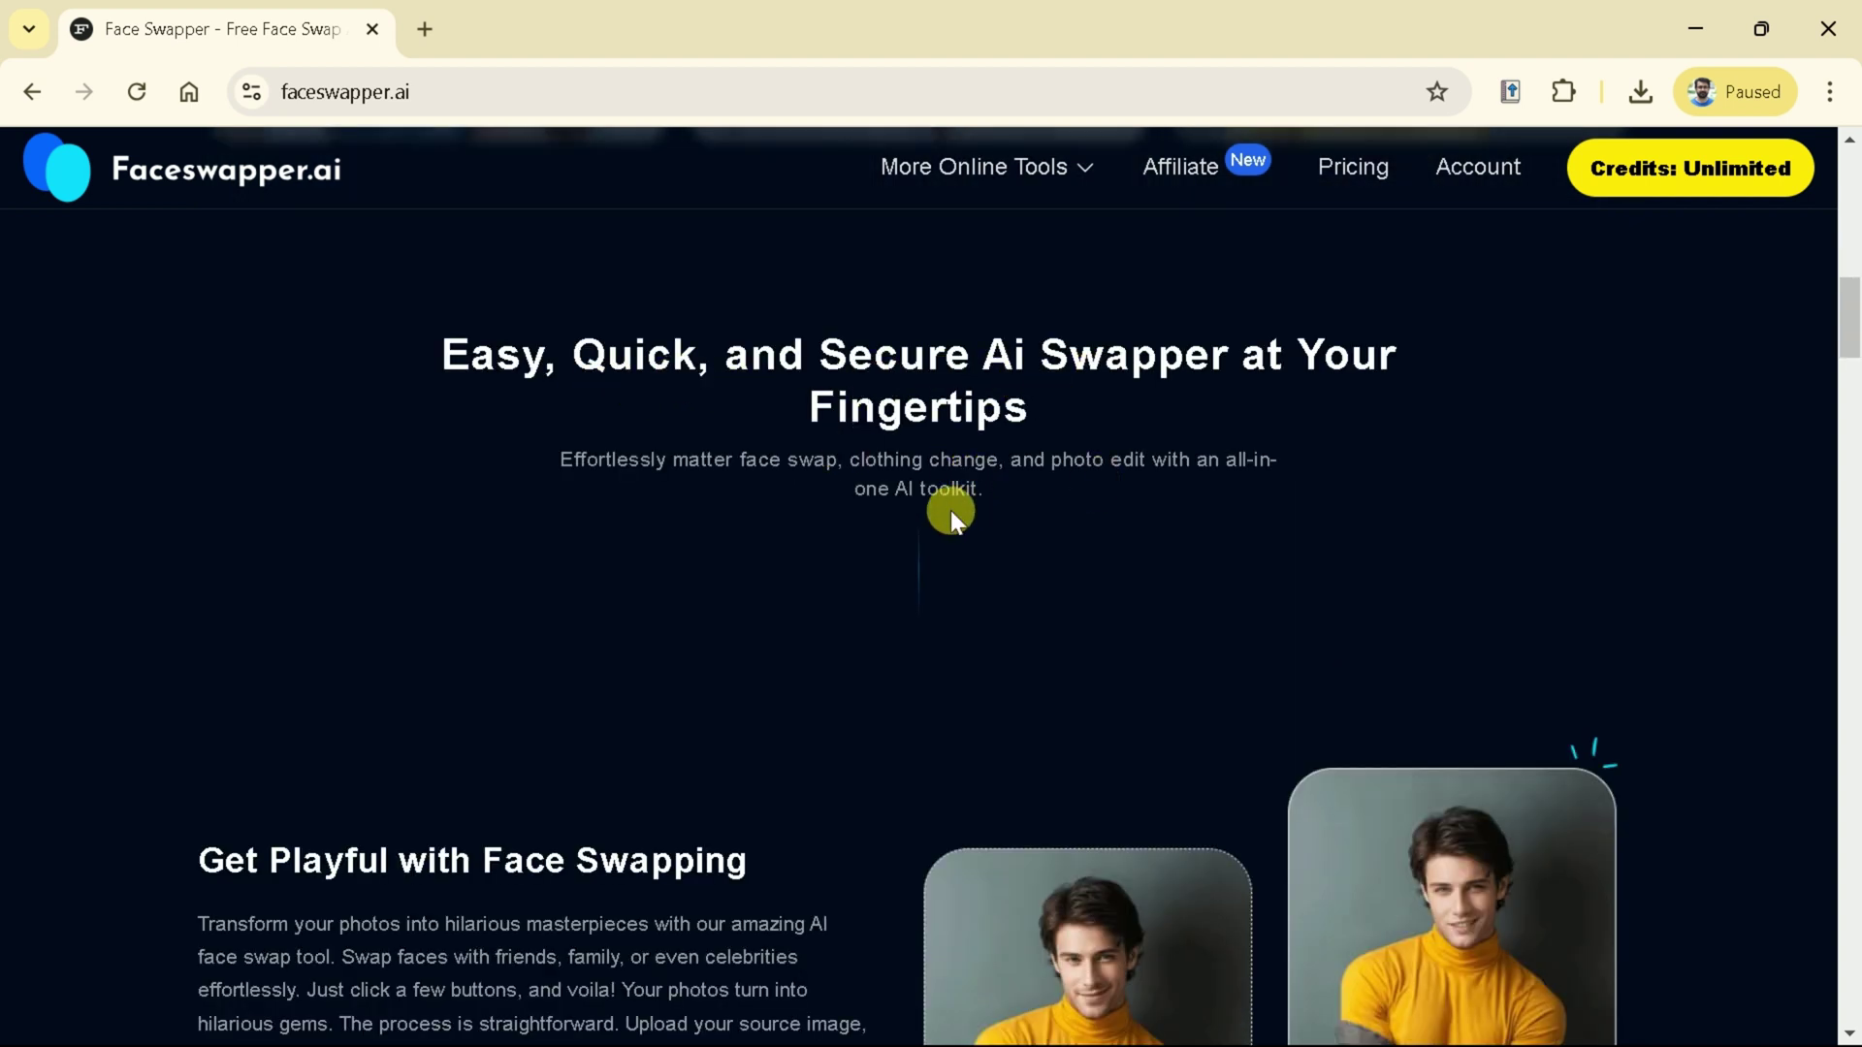
scroll(953, 520, down, 4)
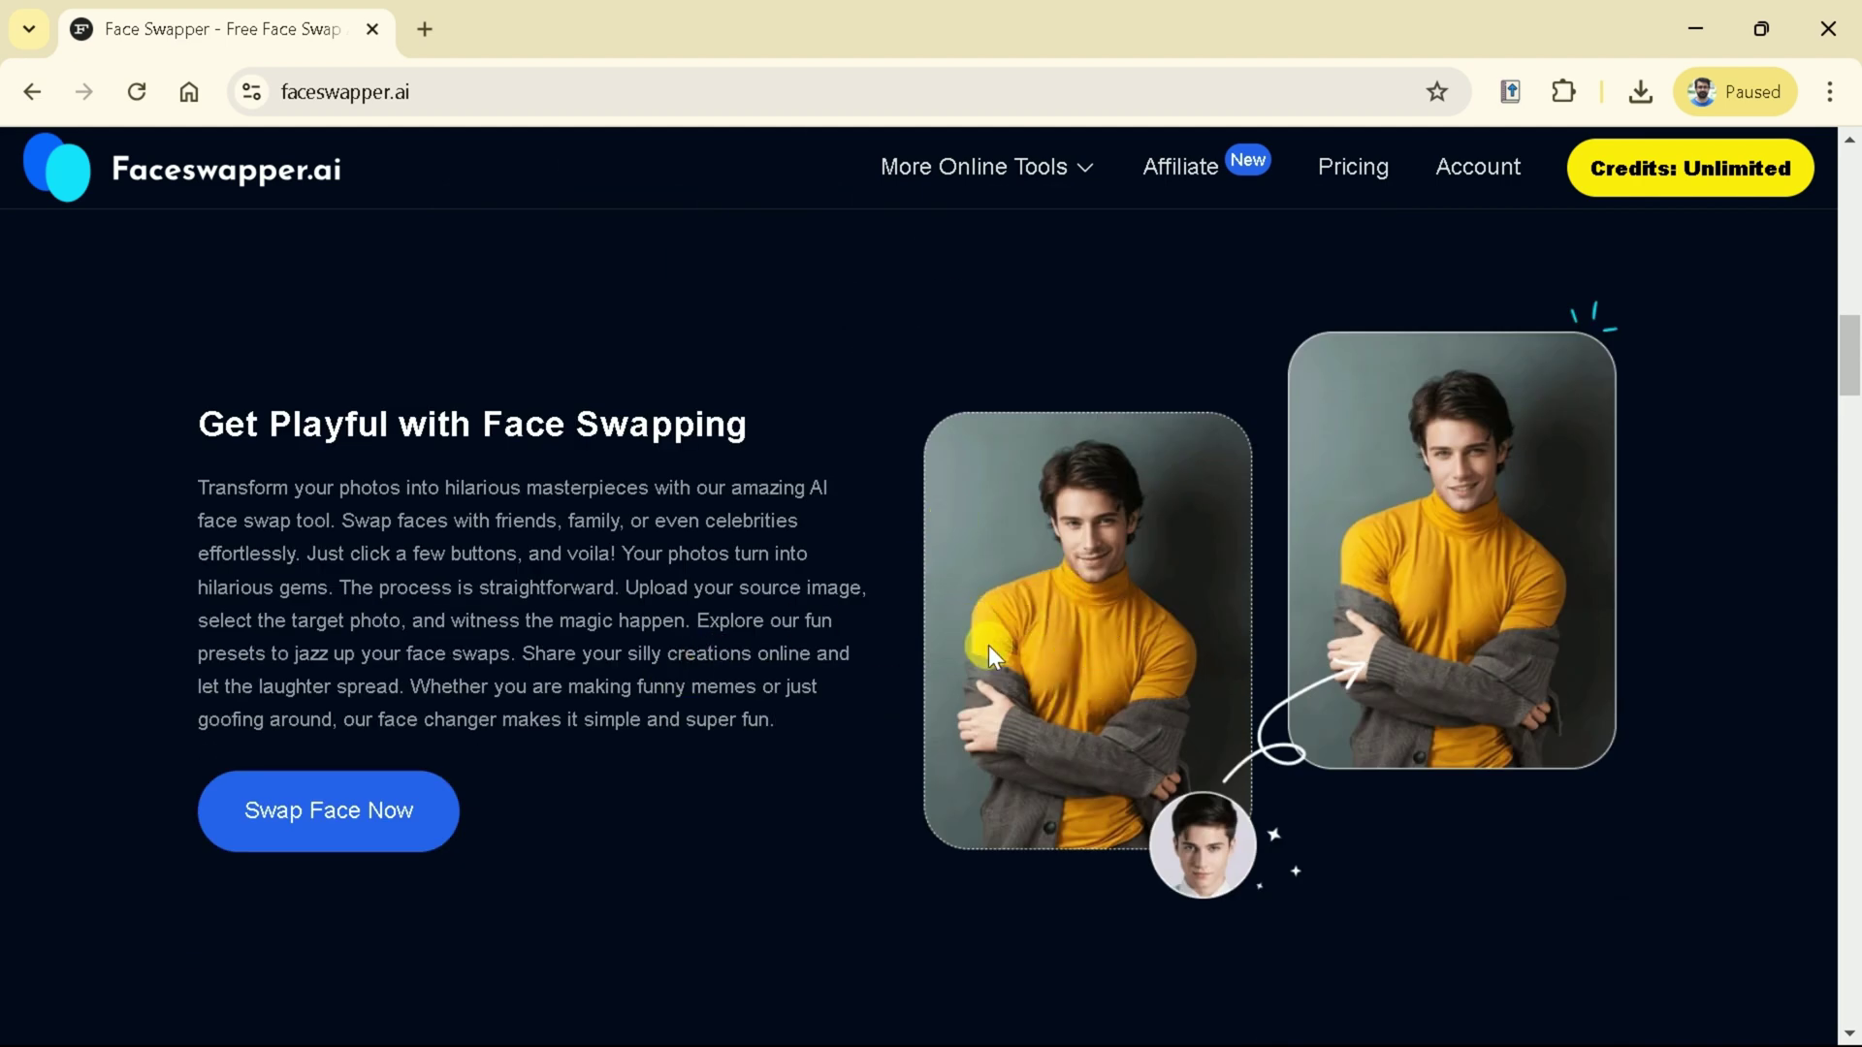
scroll(679, 776, up, 2)
click(359, 963)
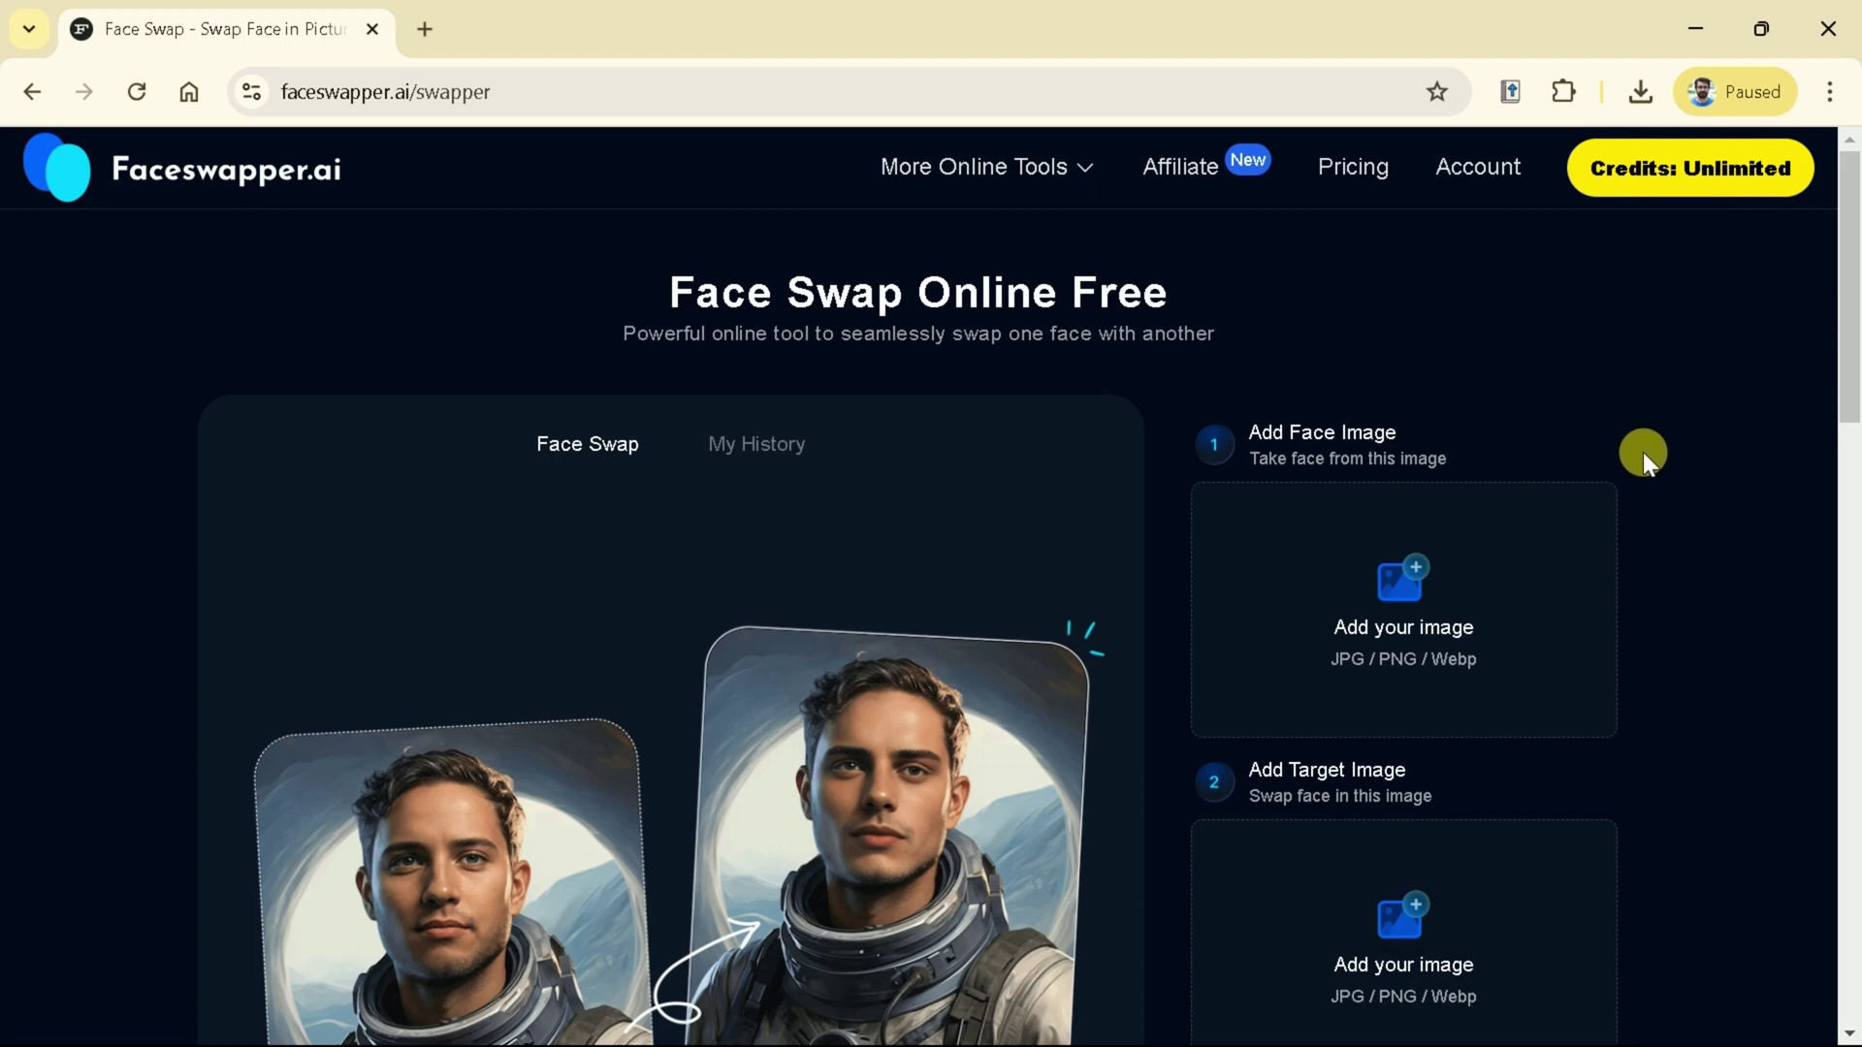
- Preview the AKK portrait of the bearded man and upload it as the face image
scroll(1552, 485, down, 1)
click(1367, 503)
right_click(818, 533)
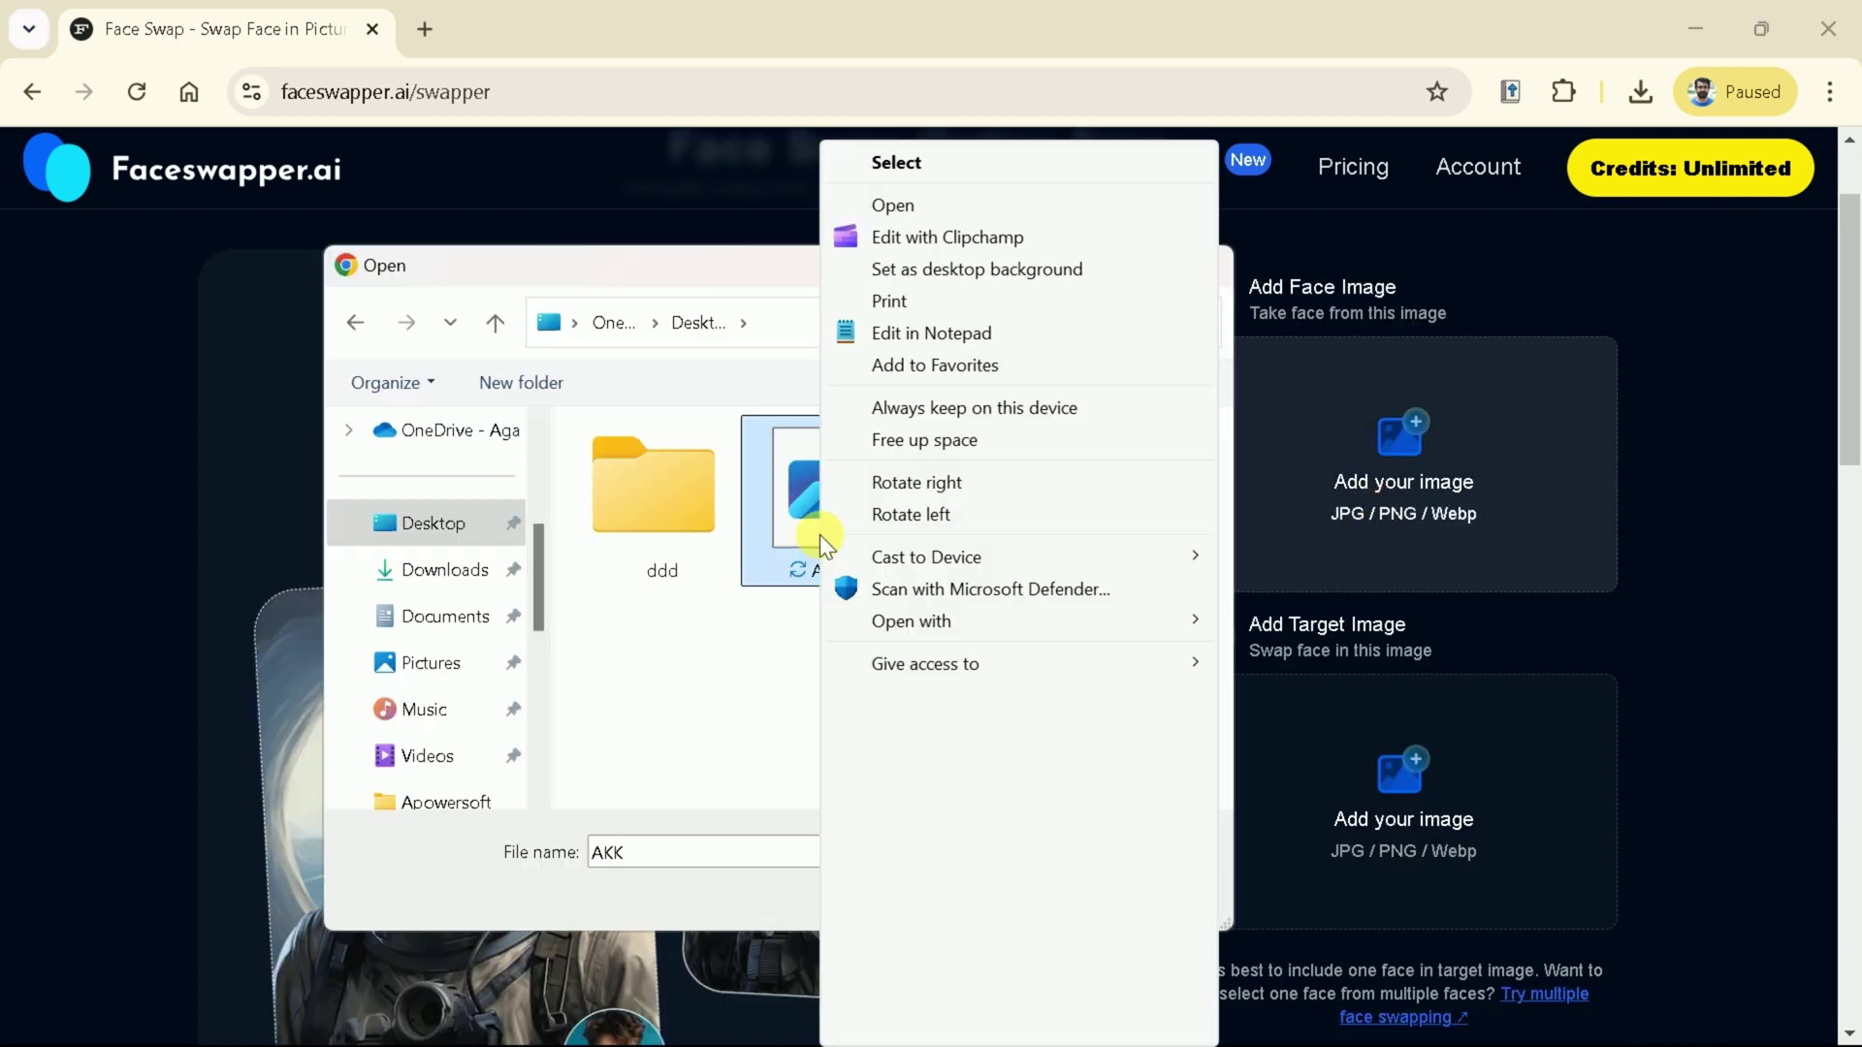
key(Escape)
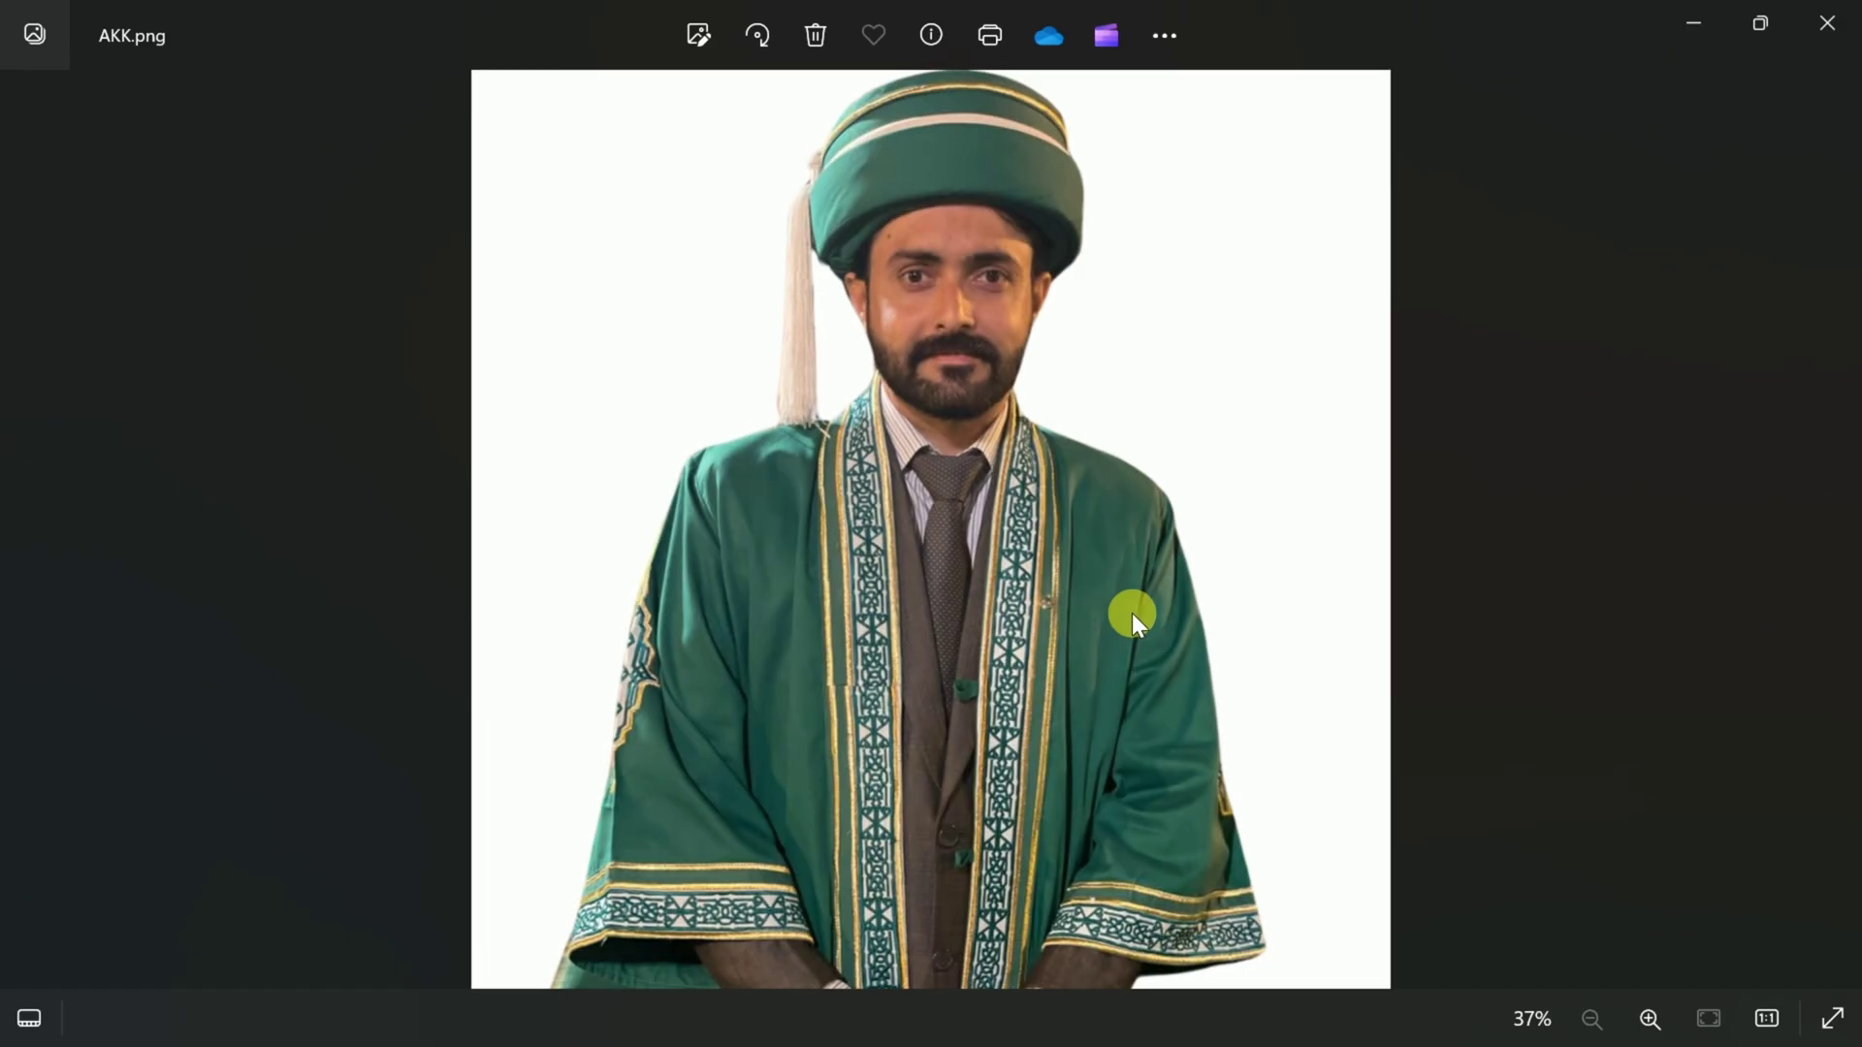
scroll(1048, 249, up, 2)
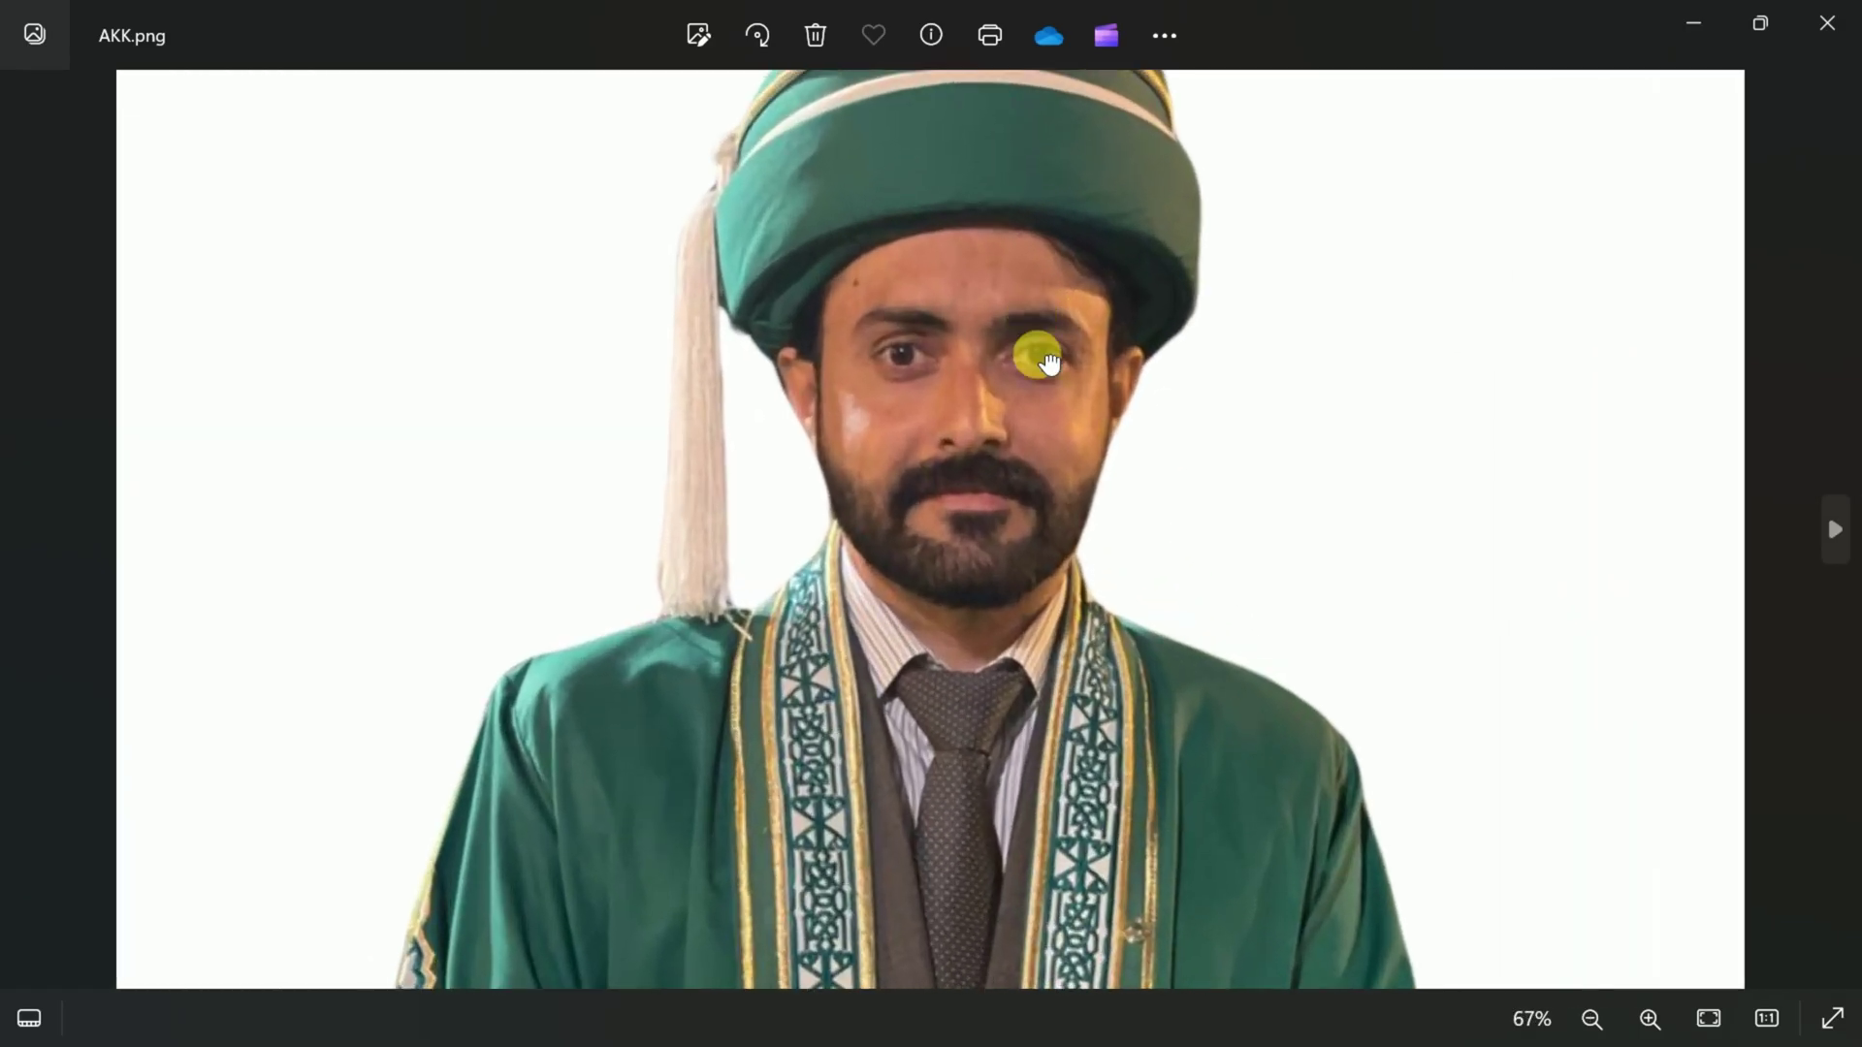
scroll(1046, 412, down, 1)
scroll(1052, 421, down, 1)
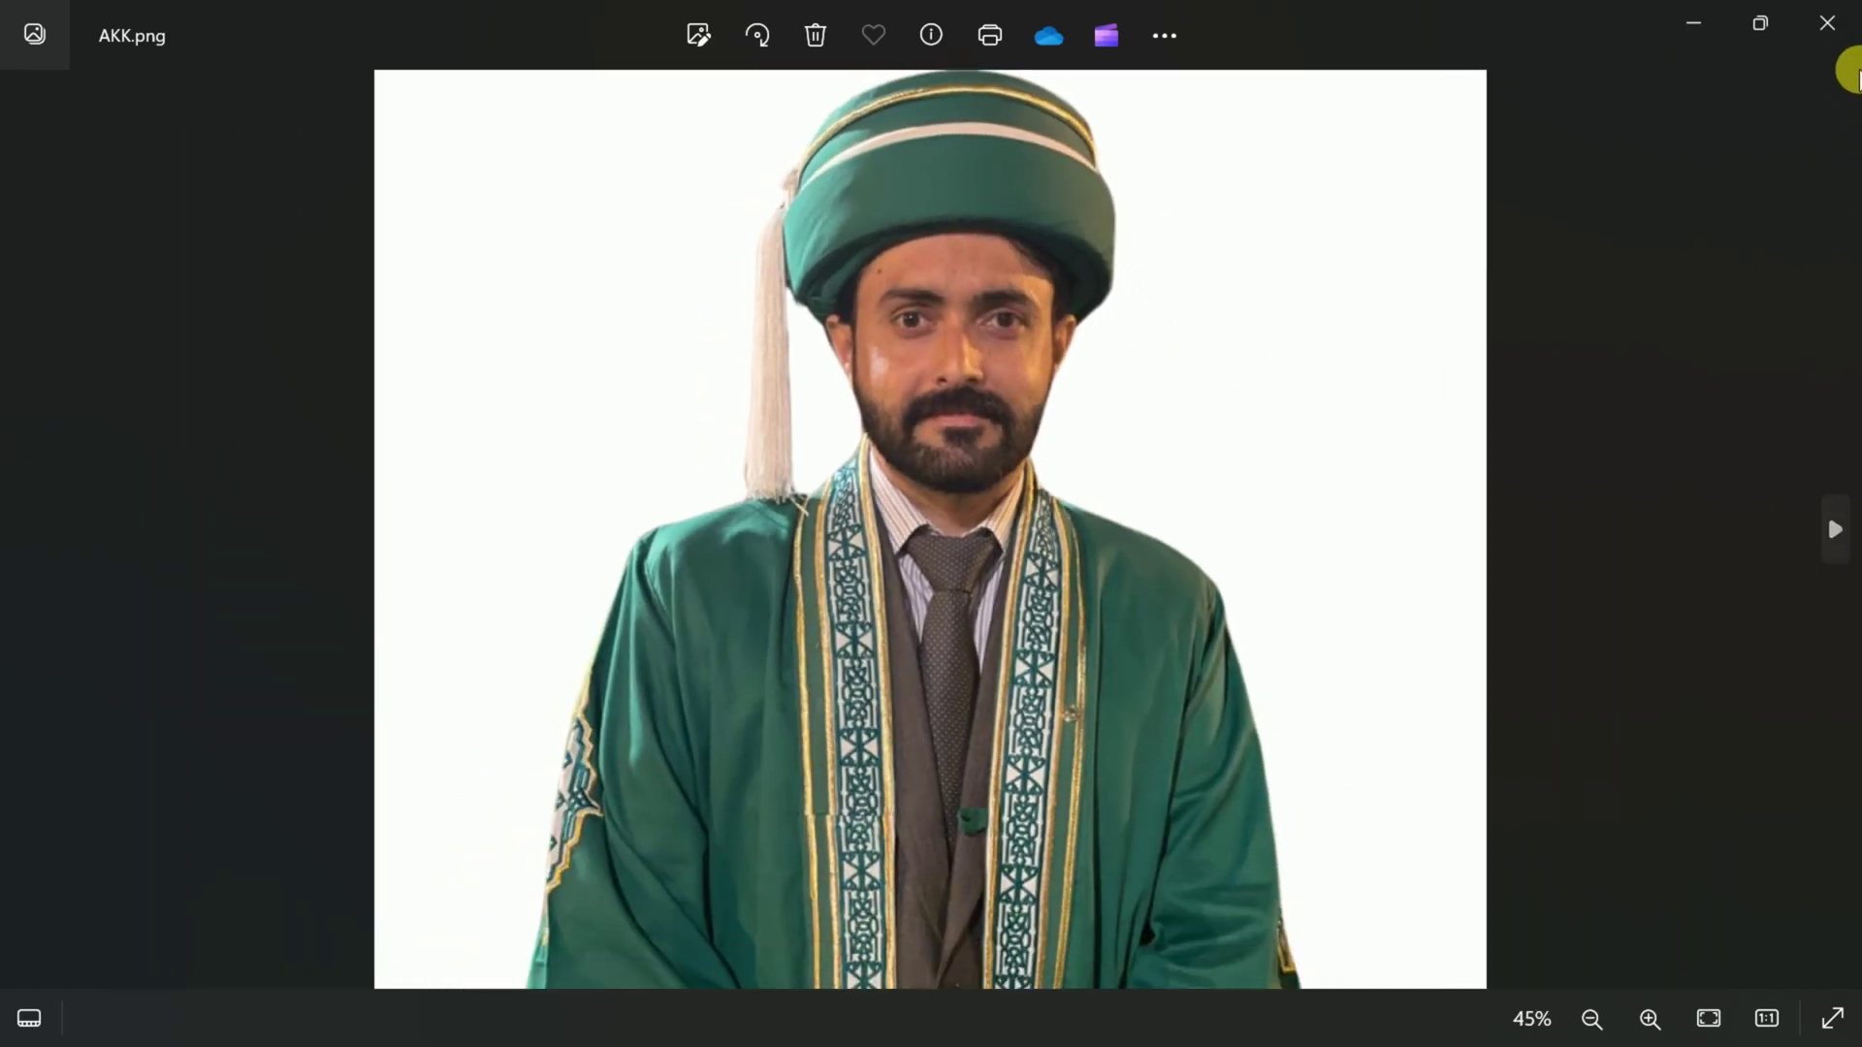
click(1830, 27)
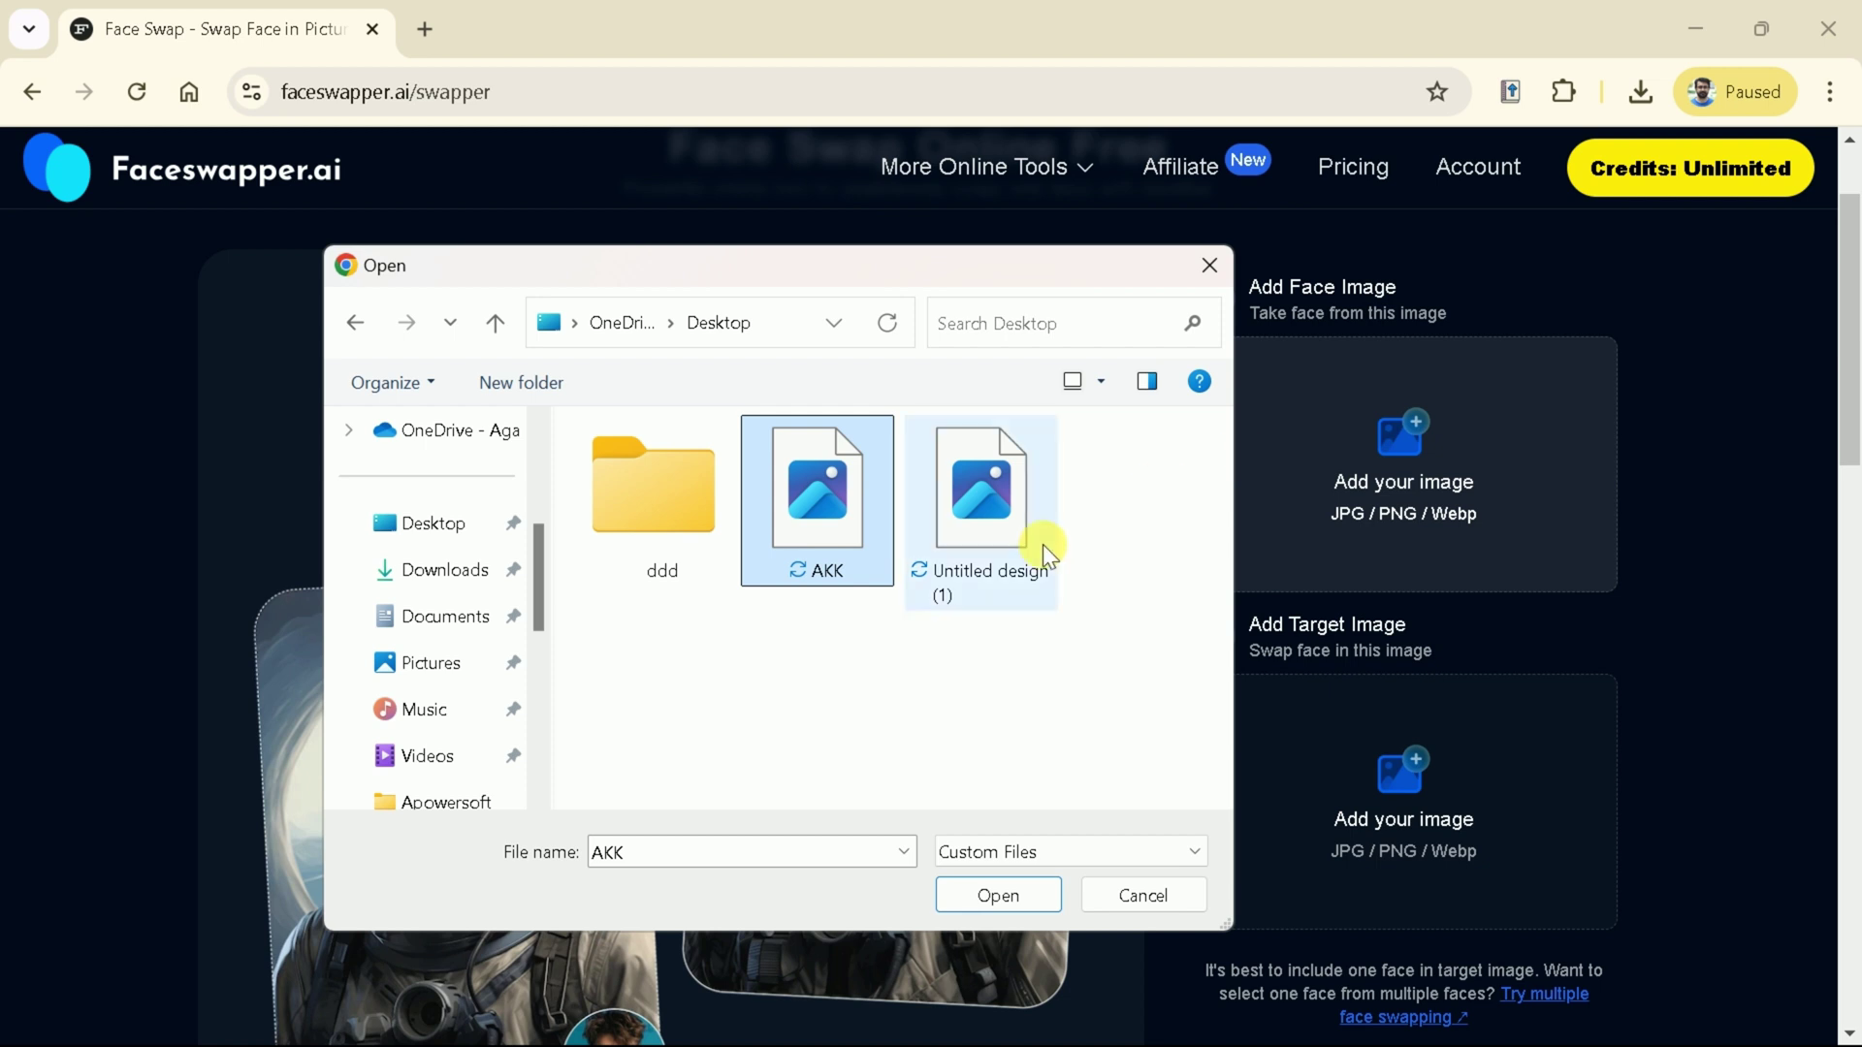
click(998, 893)
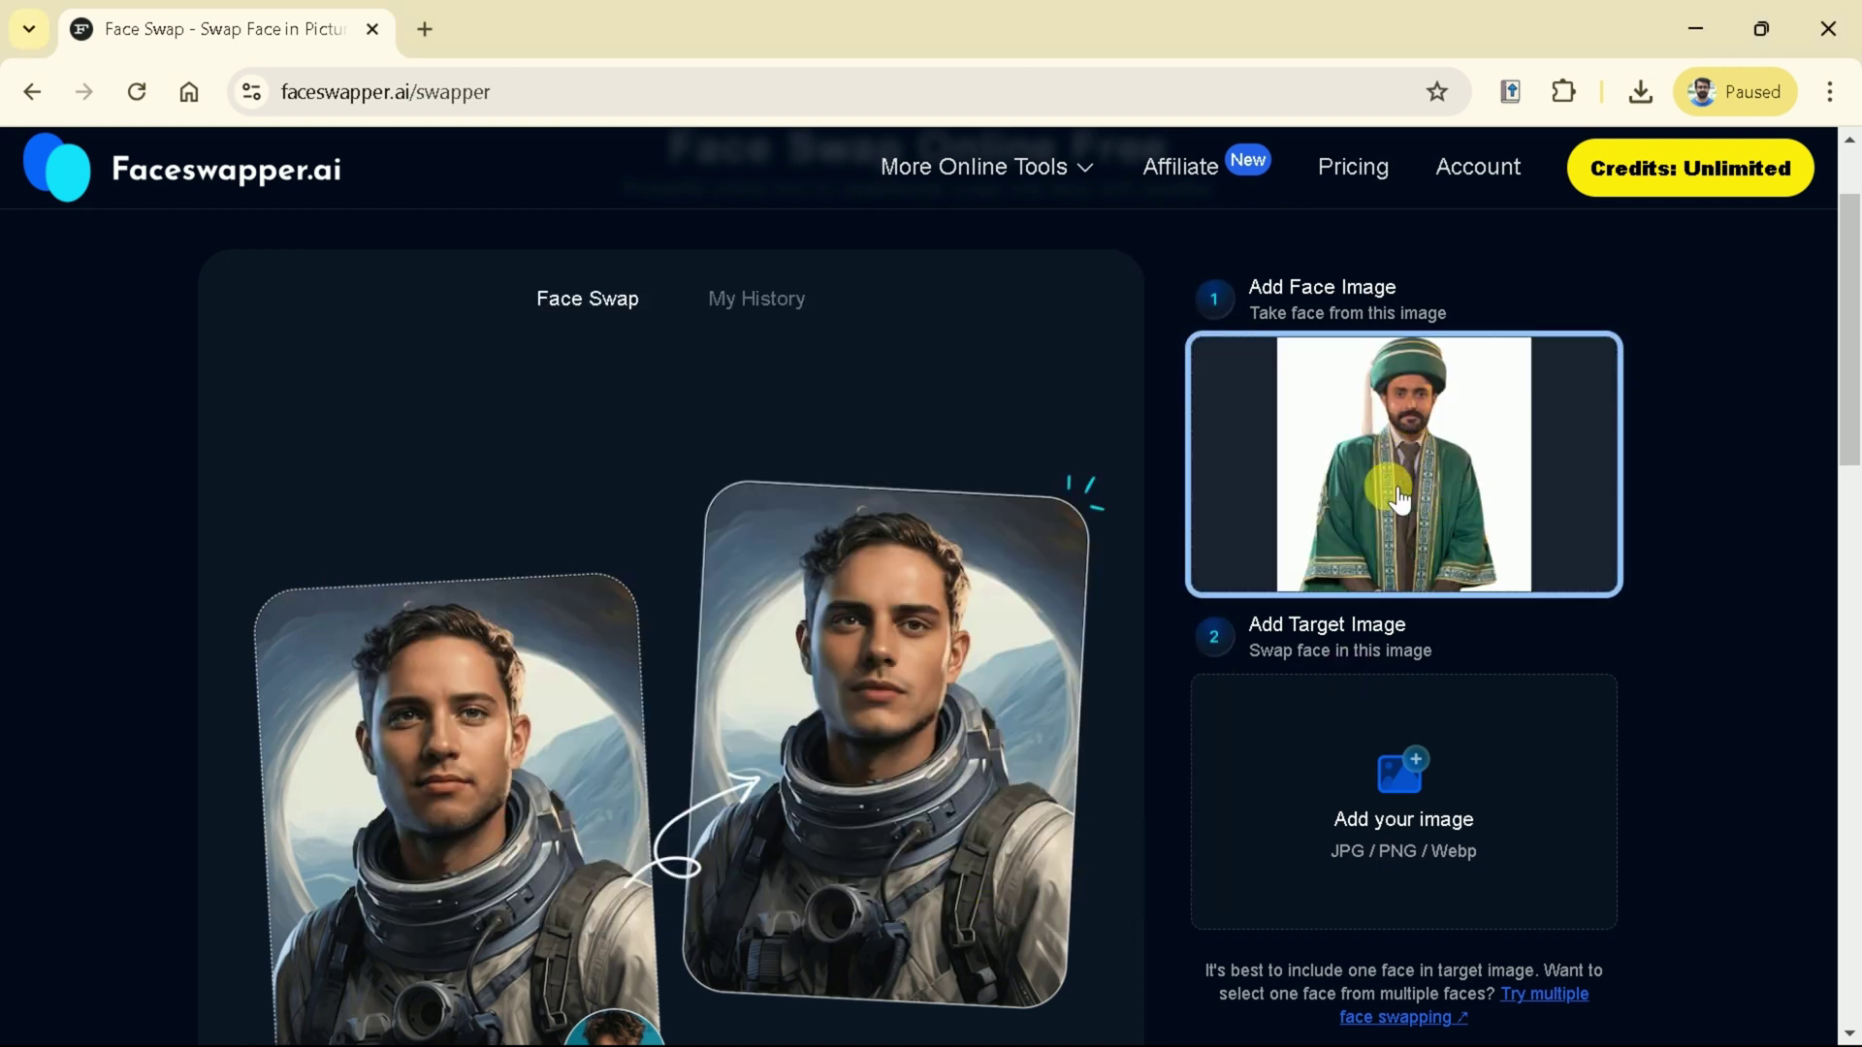
- Preview 'Untitled design (1)', the grey-suited man, and upload it as the target image
scroll(1399, 478, down, 2)
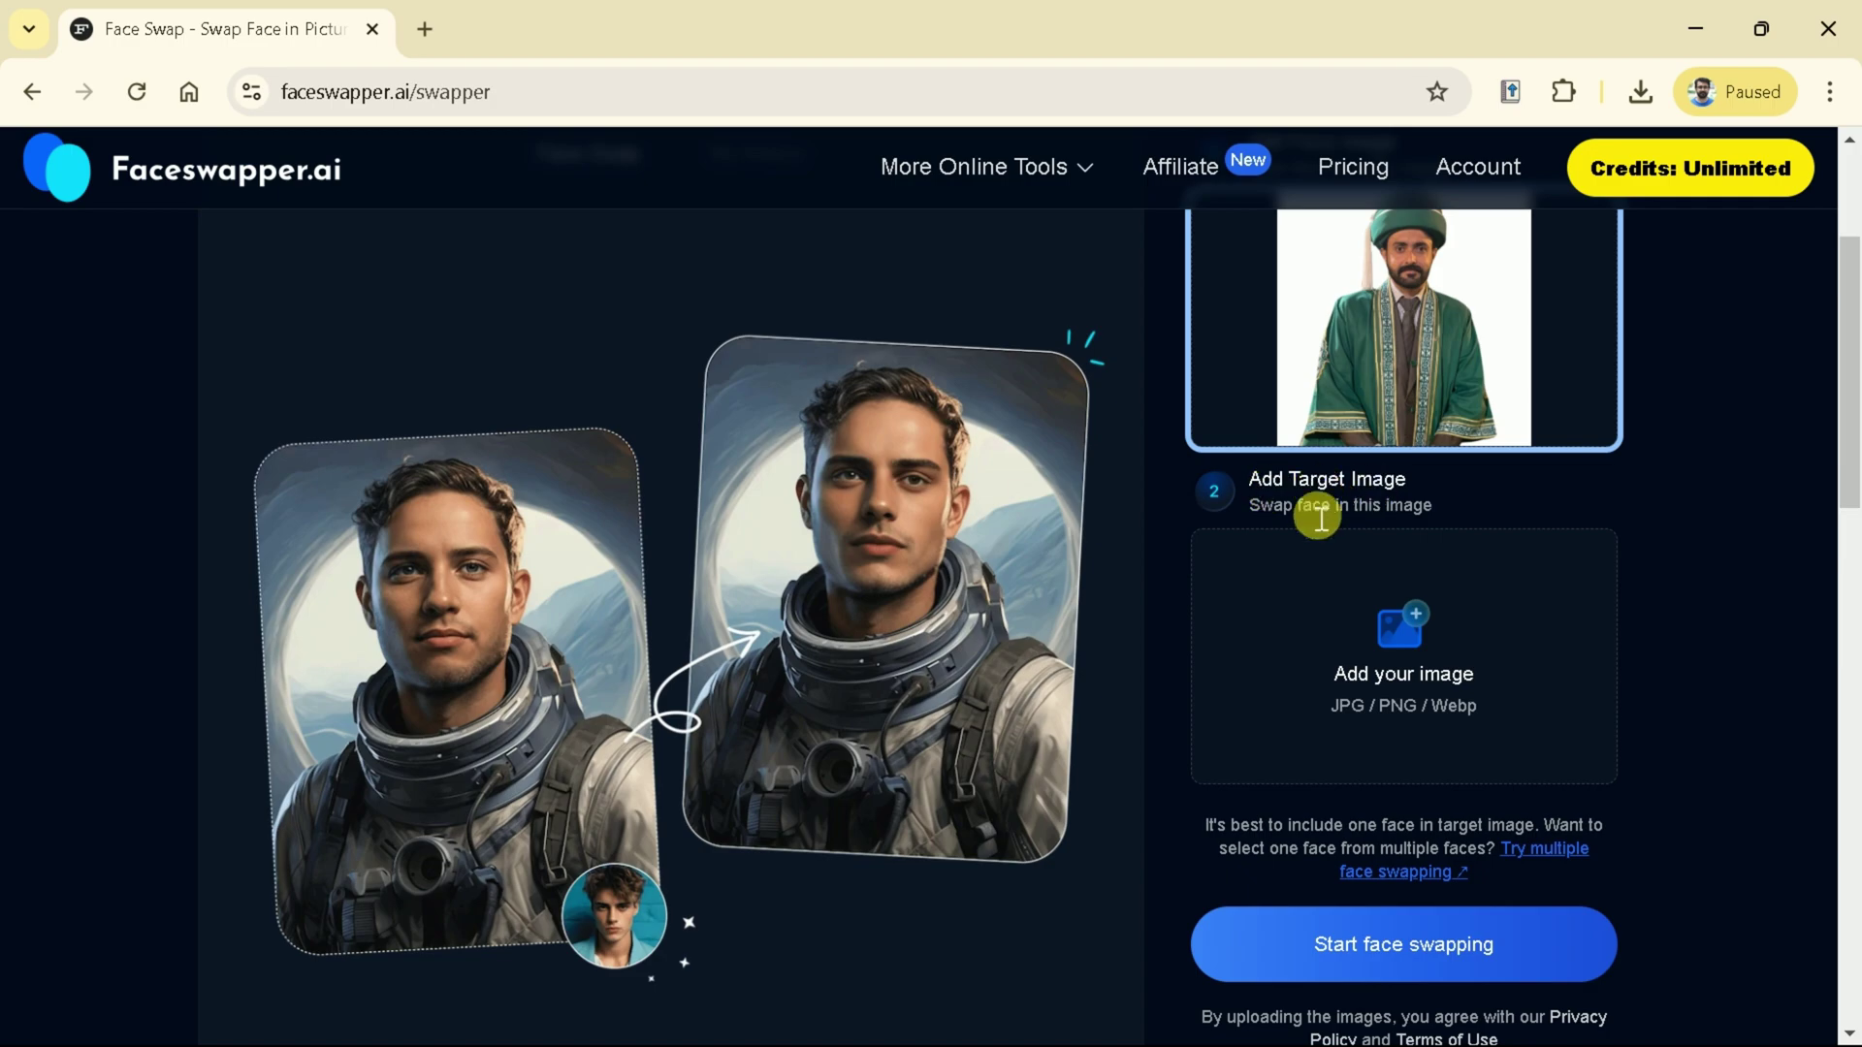
click(1428, 706)
right_click(969, 495)
click(1067, 200)
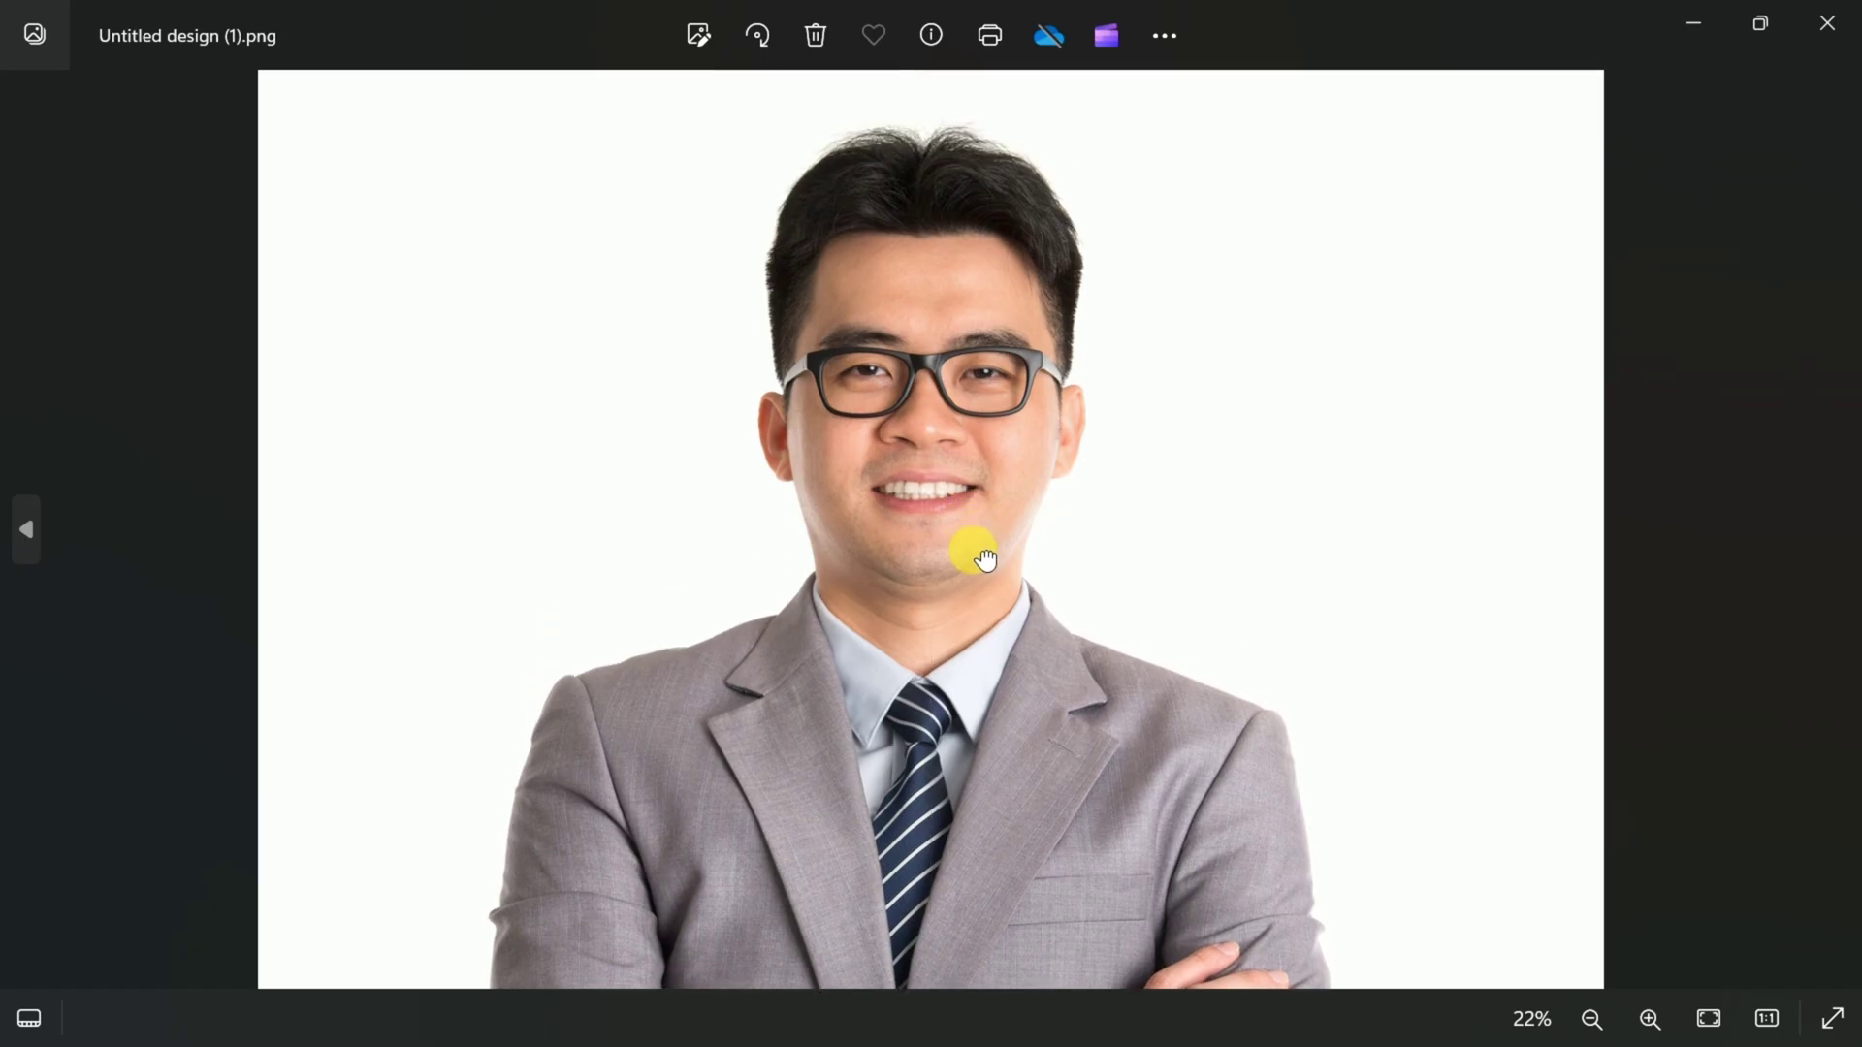
scroll(980, 548, down, 1)
drag(1031, 666, 1081, 635)
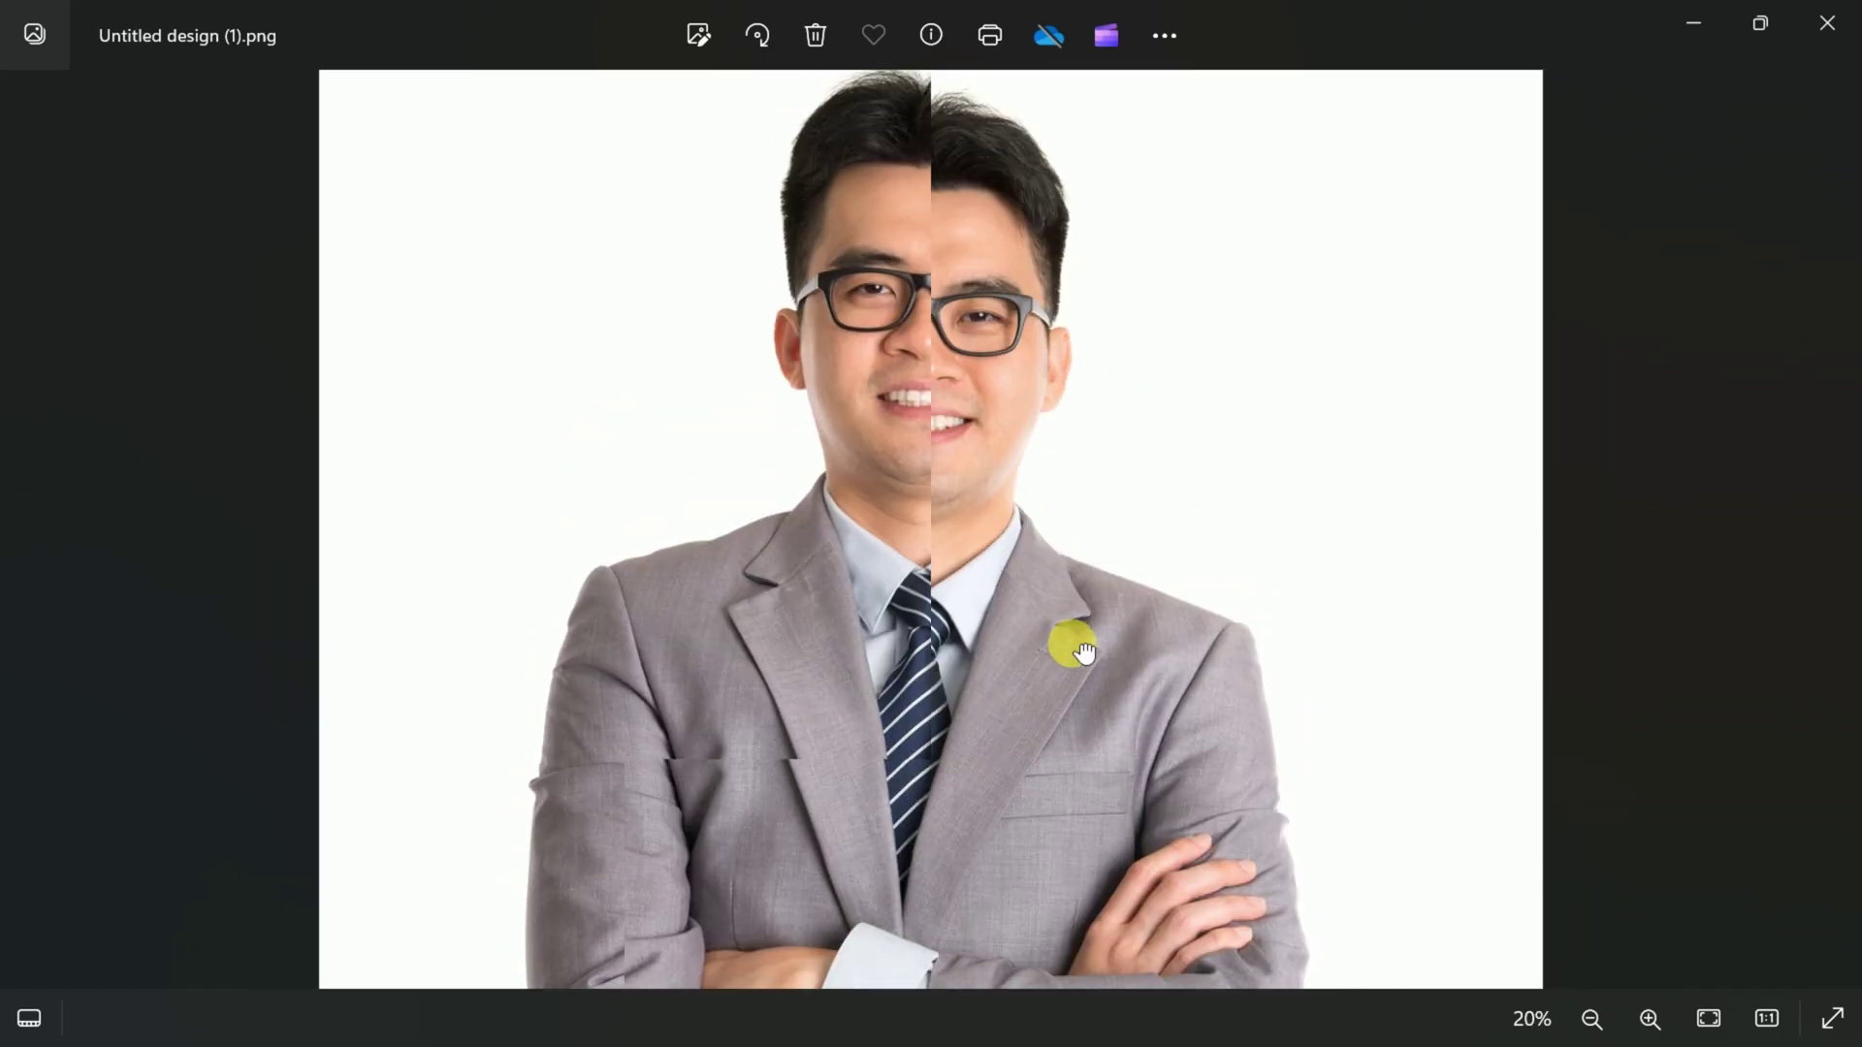
click(1827, 22)
click(998, 891)
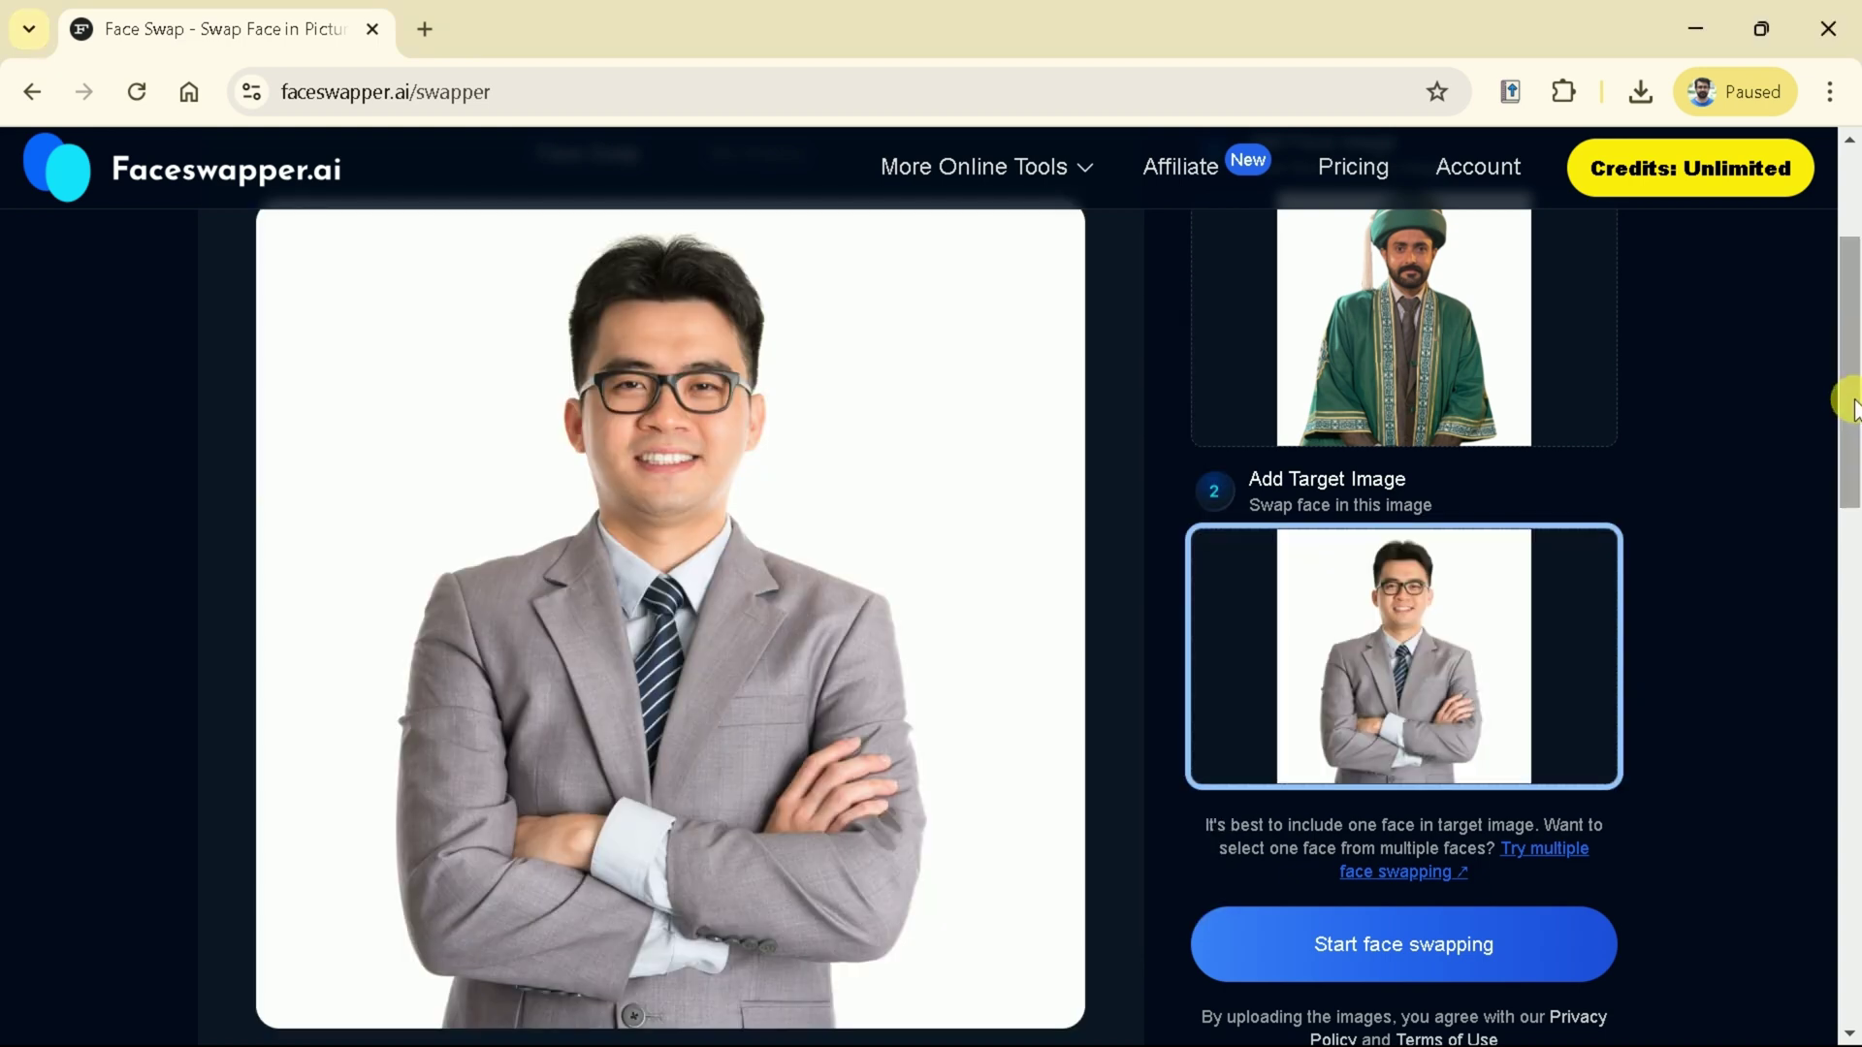
scroll(1448, 422, up, 1)
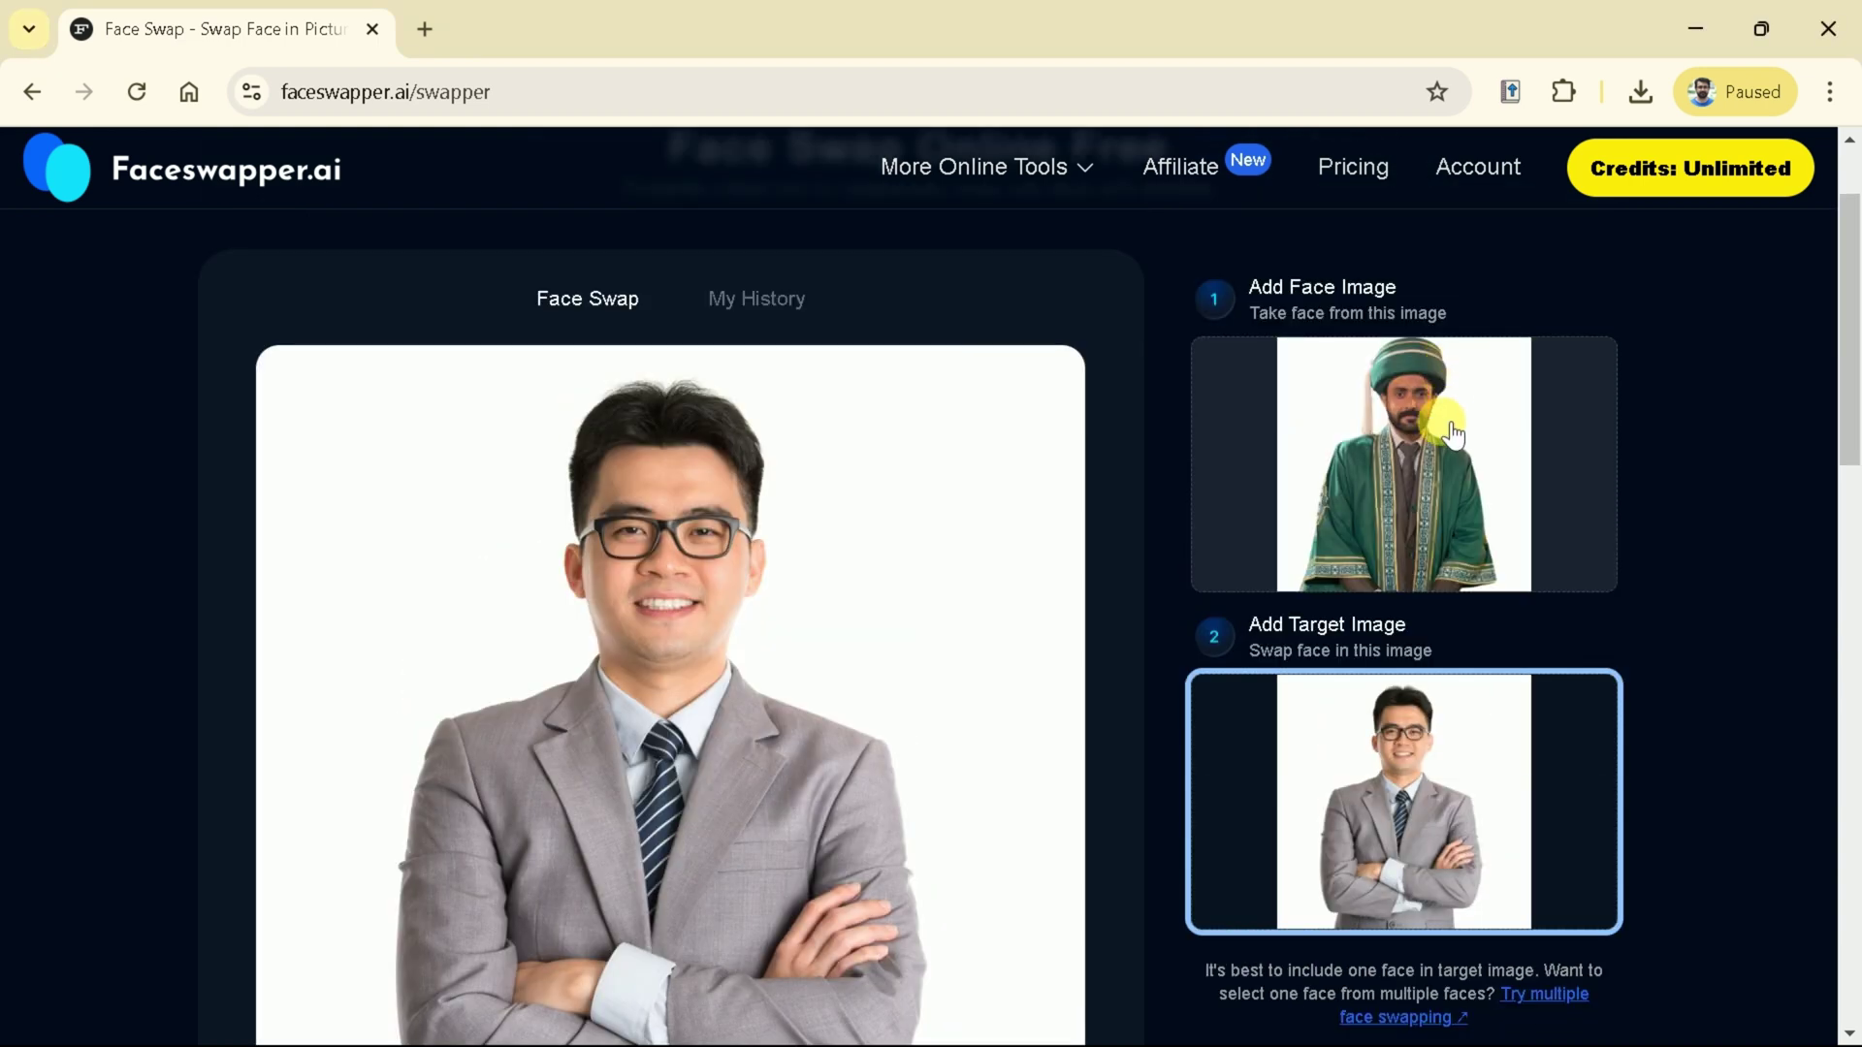
scroll(1436, 386, down, 1)
- Start face swapping and view the suited man's photo now bearing the bearded man's face
click(1387, 942)
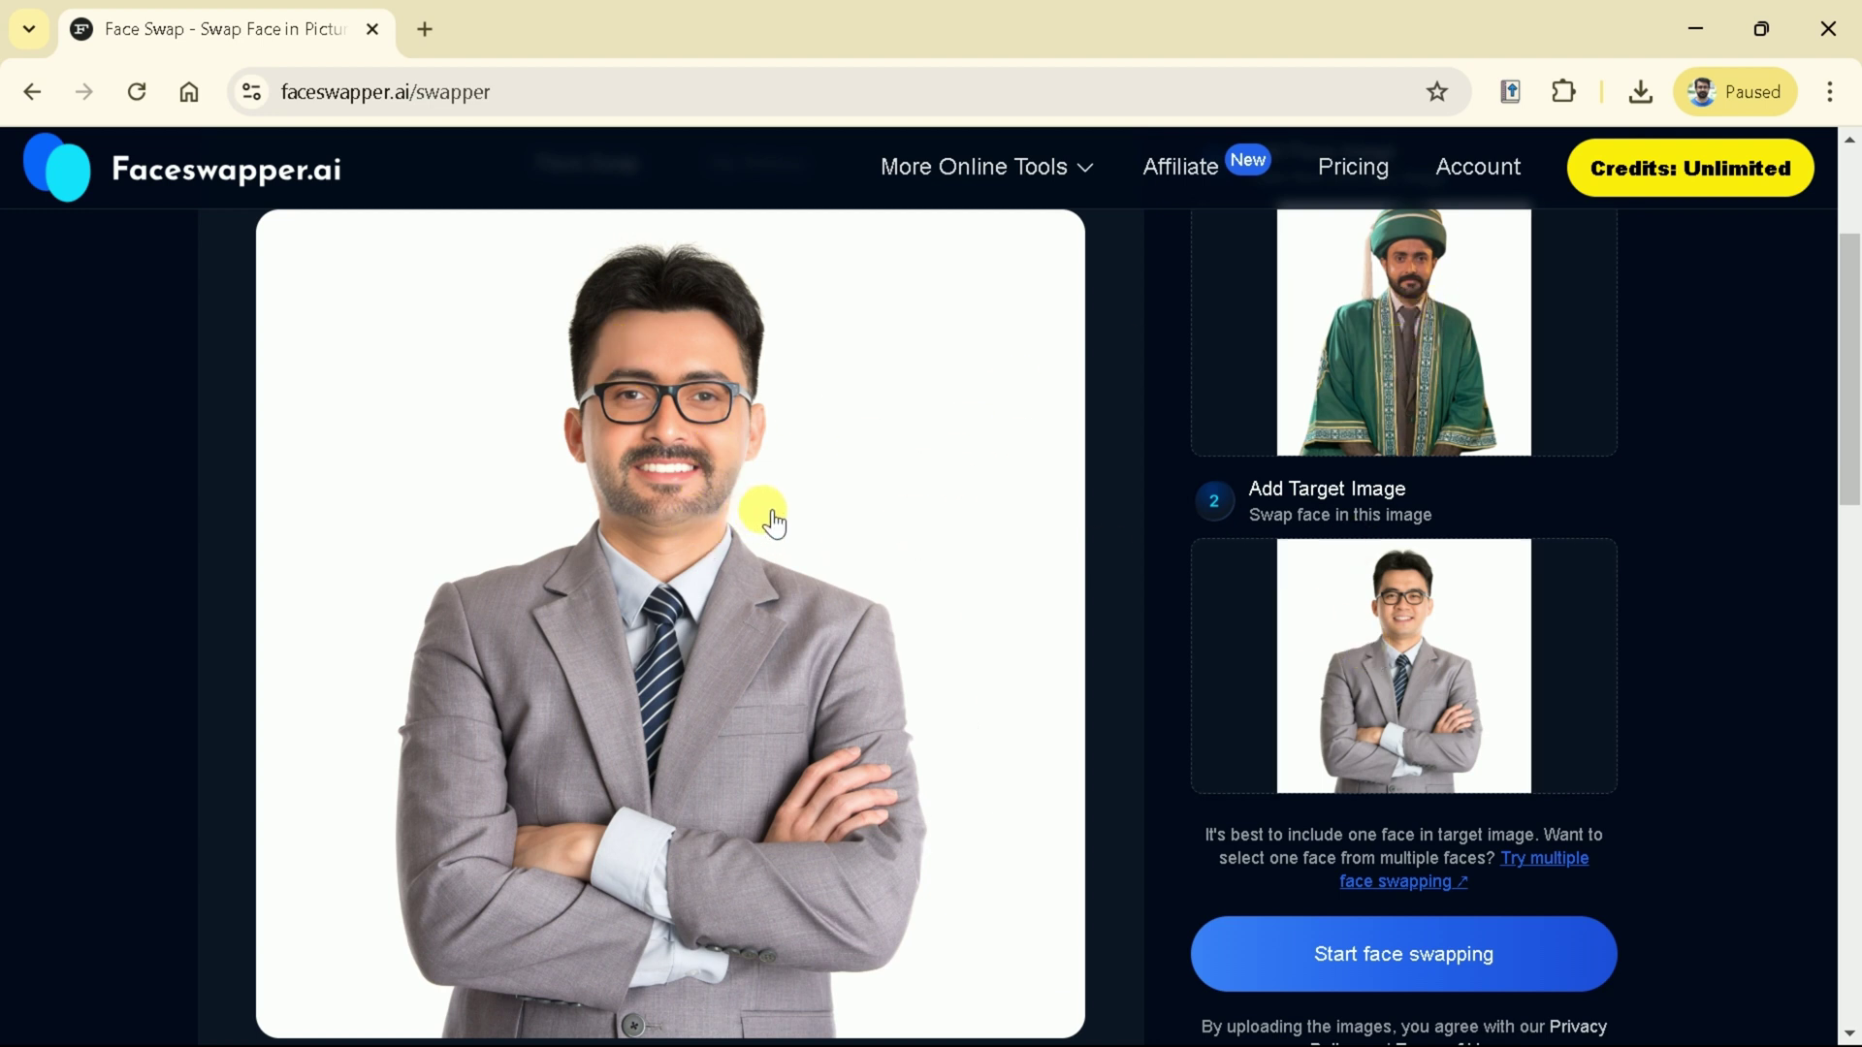
scroll(819, 534, down, 1)
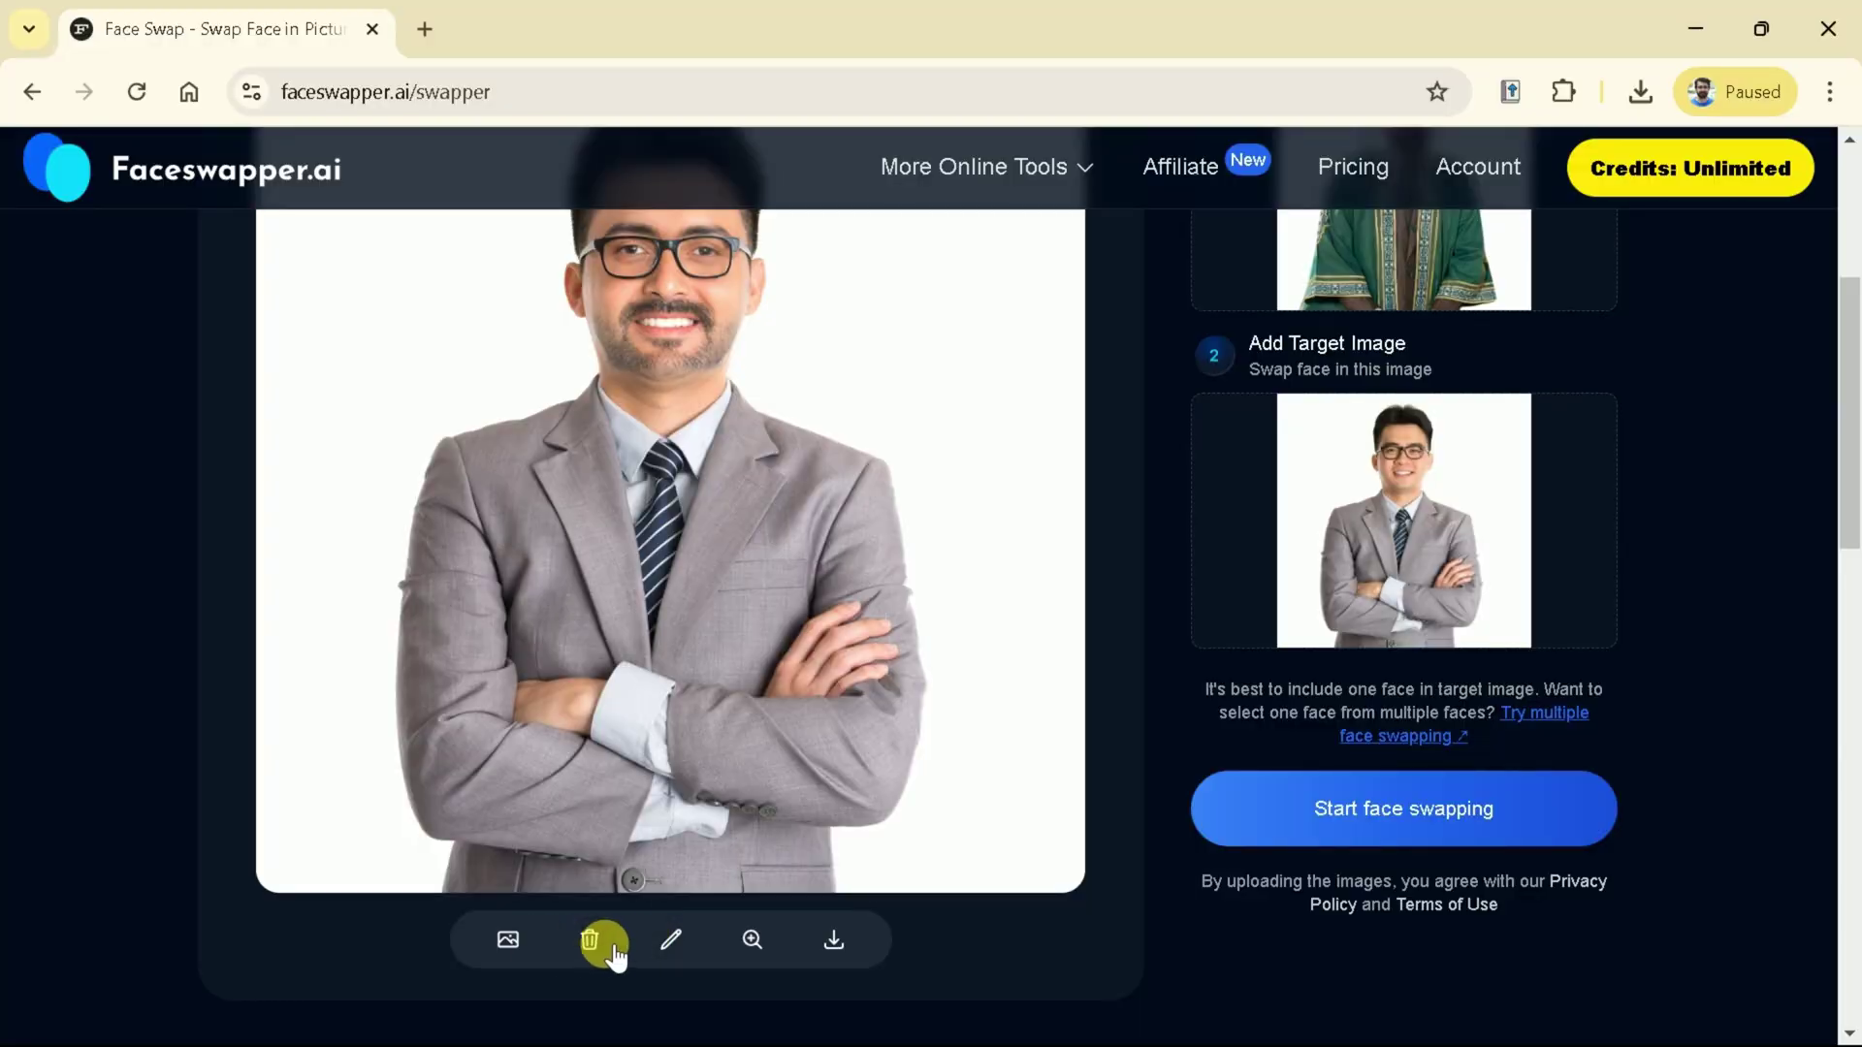
click(665, 950)
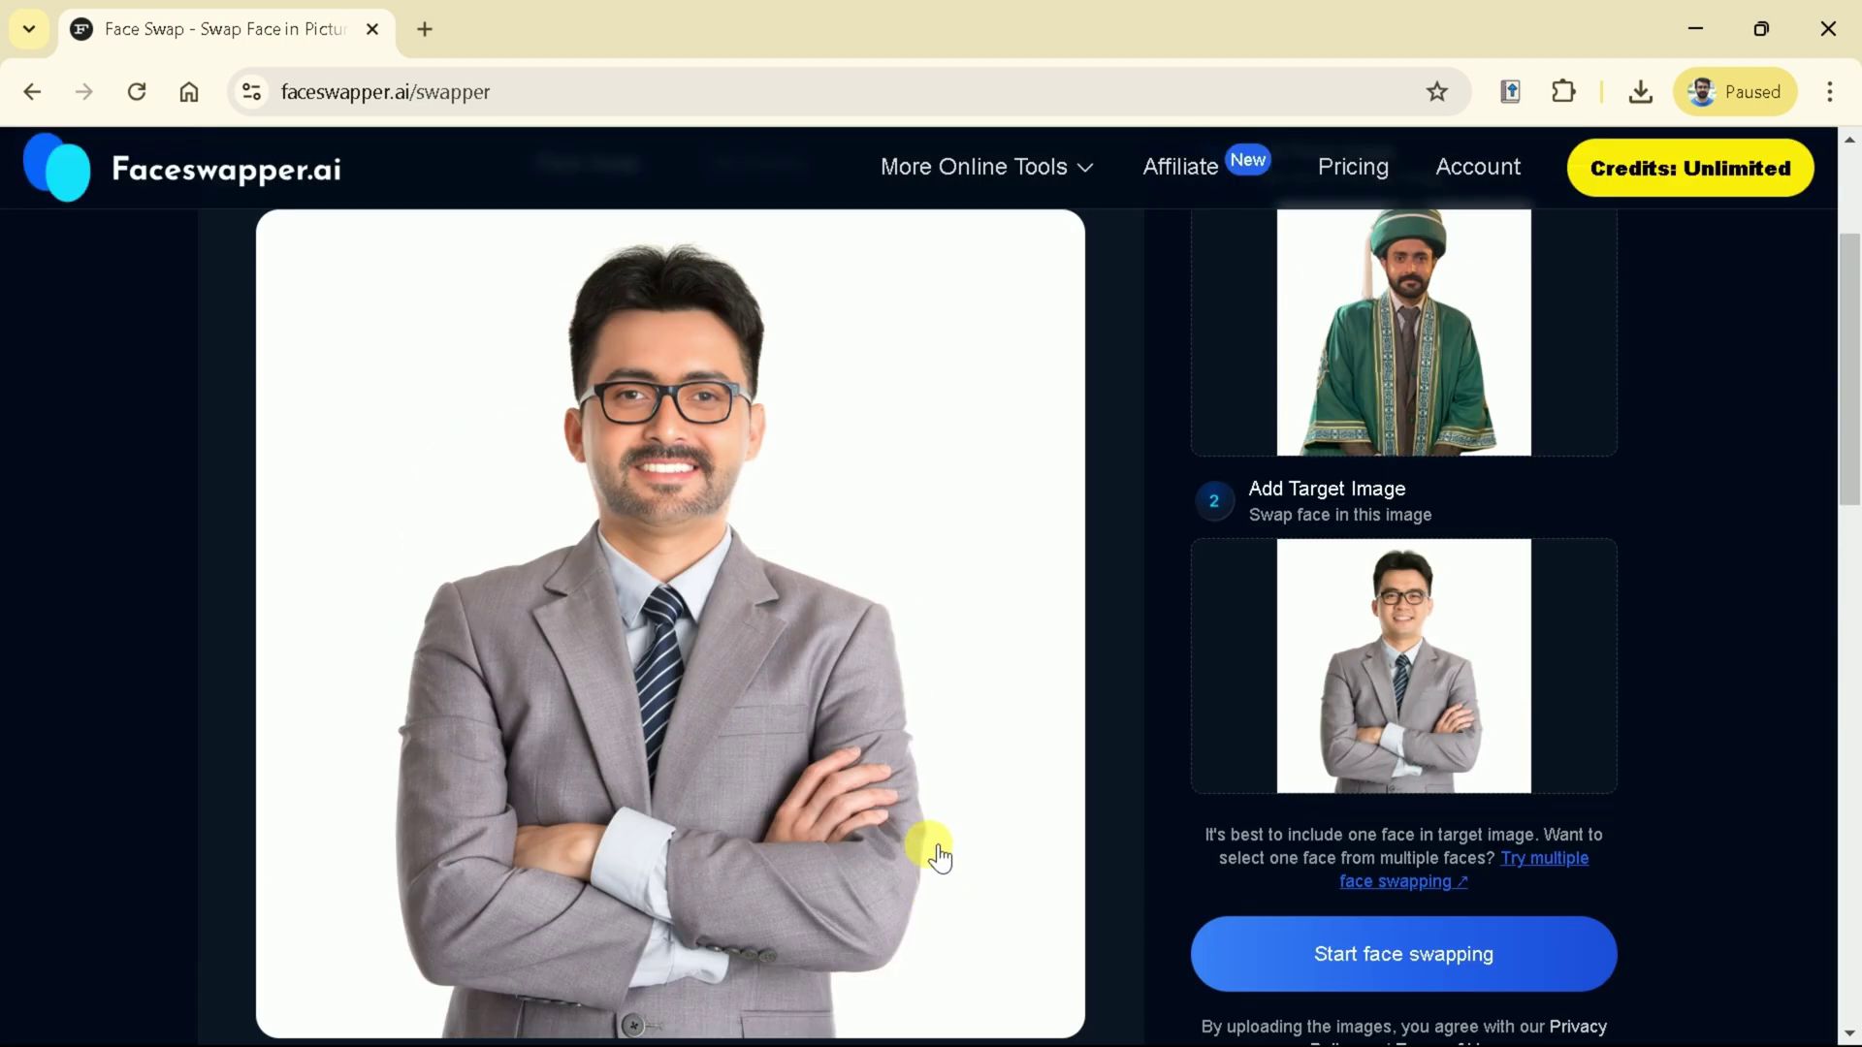
scroll(936, 834, down, 2)
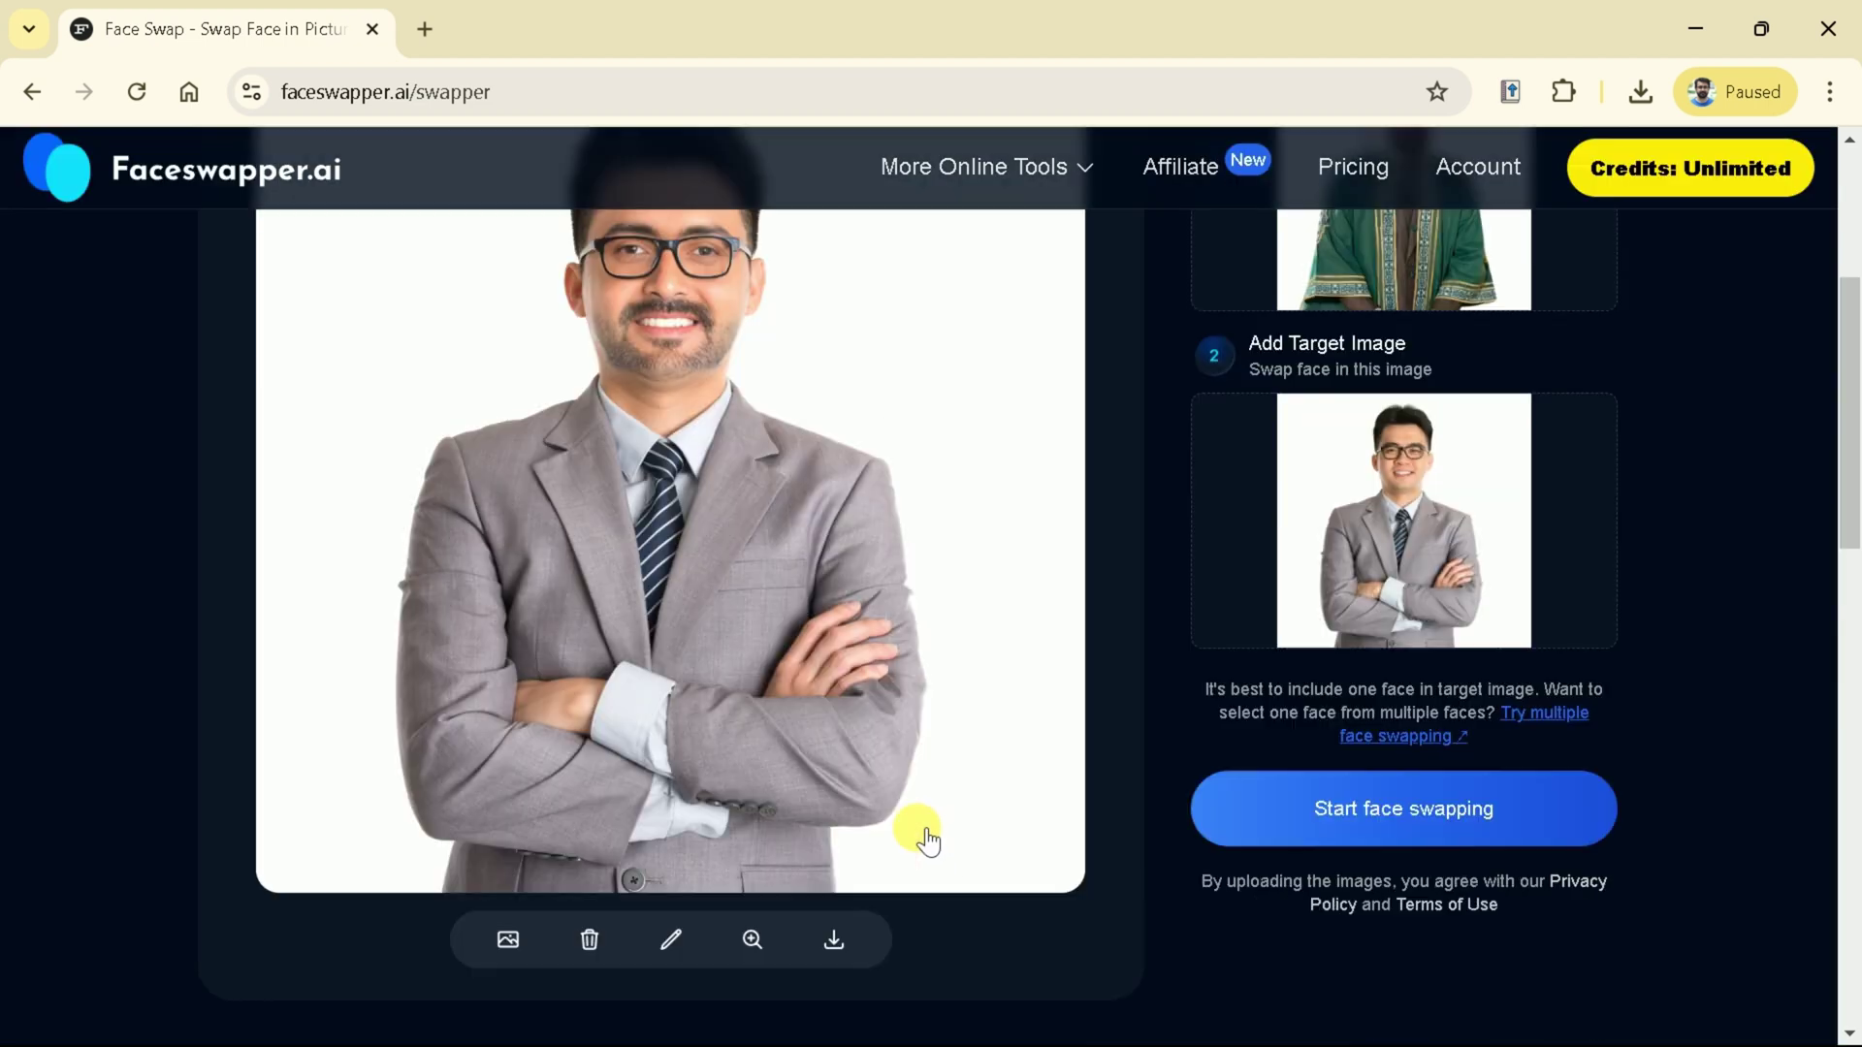
- Download the swapped portrait as PQj07Dlb.jpg, zoom in on it in Photos, then close it
click(840, 946)
click(1557, 165)
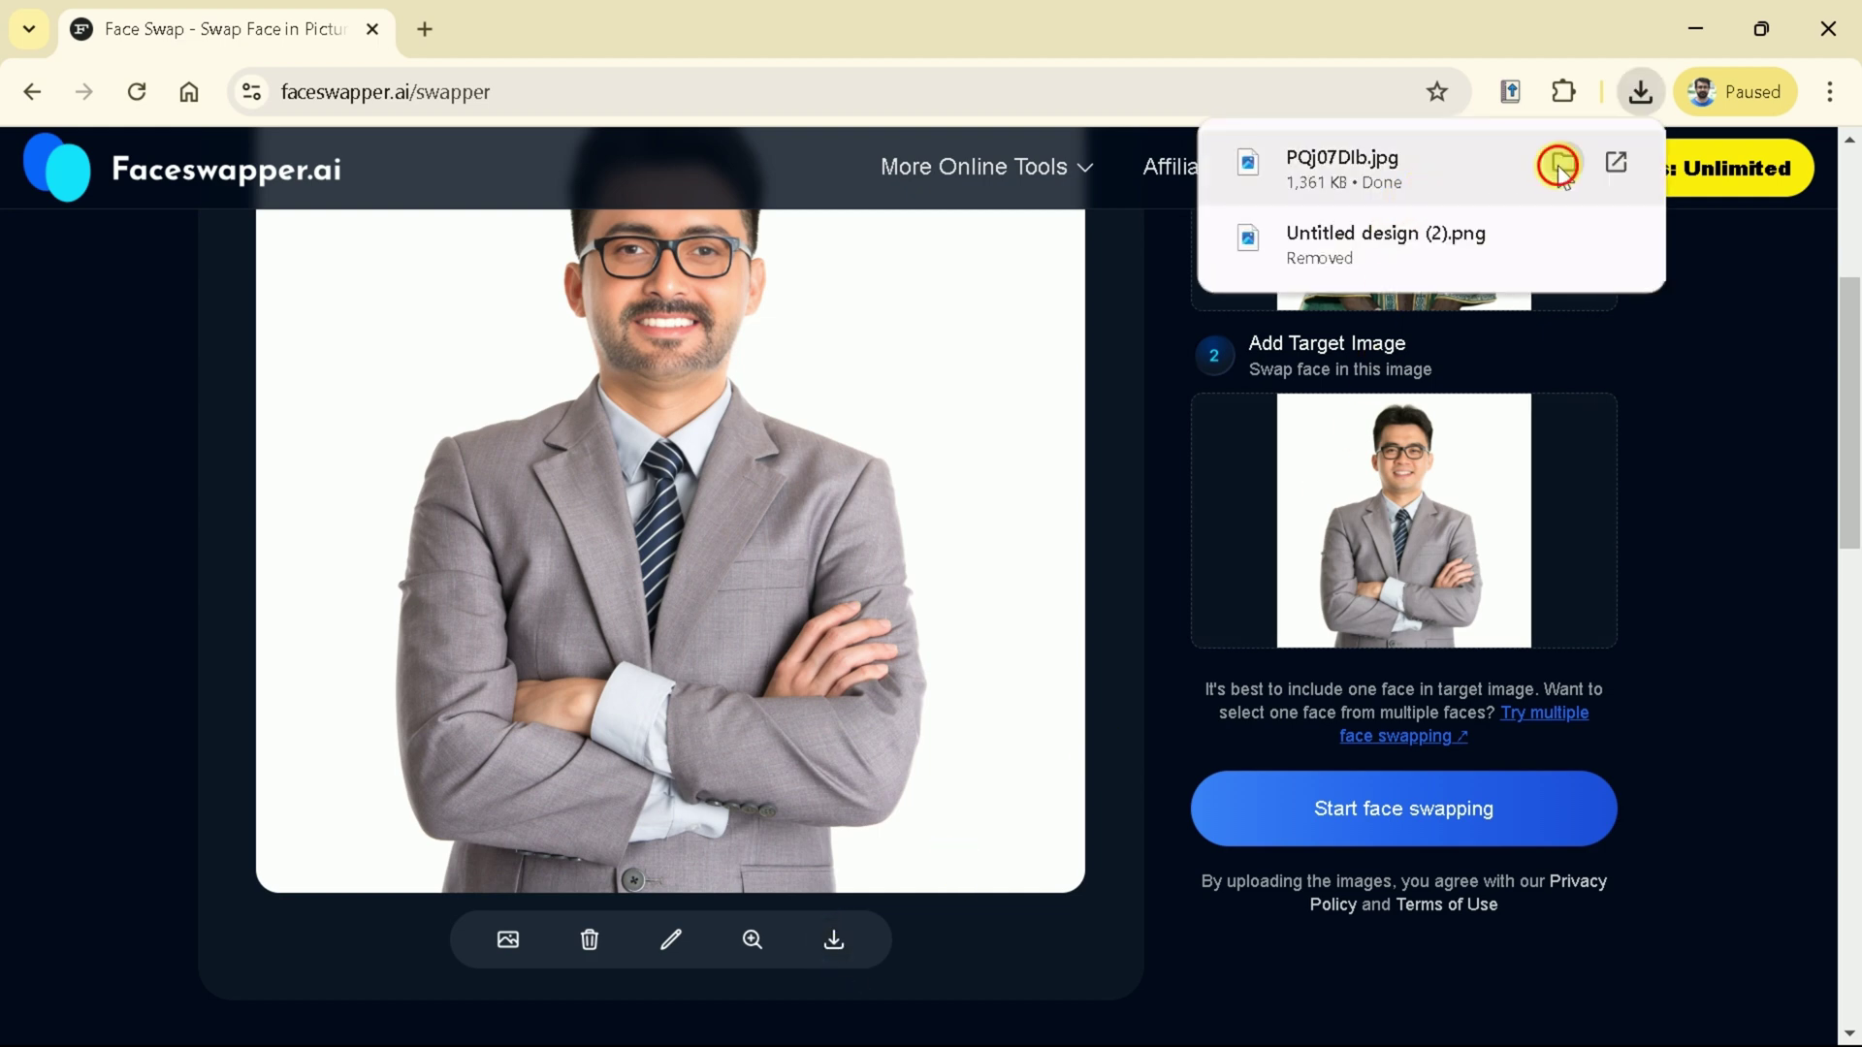
scroll(1063, 613, up, 2)
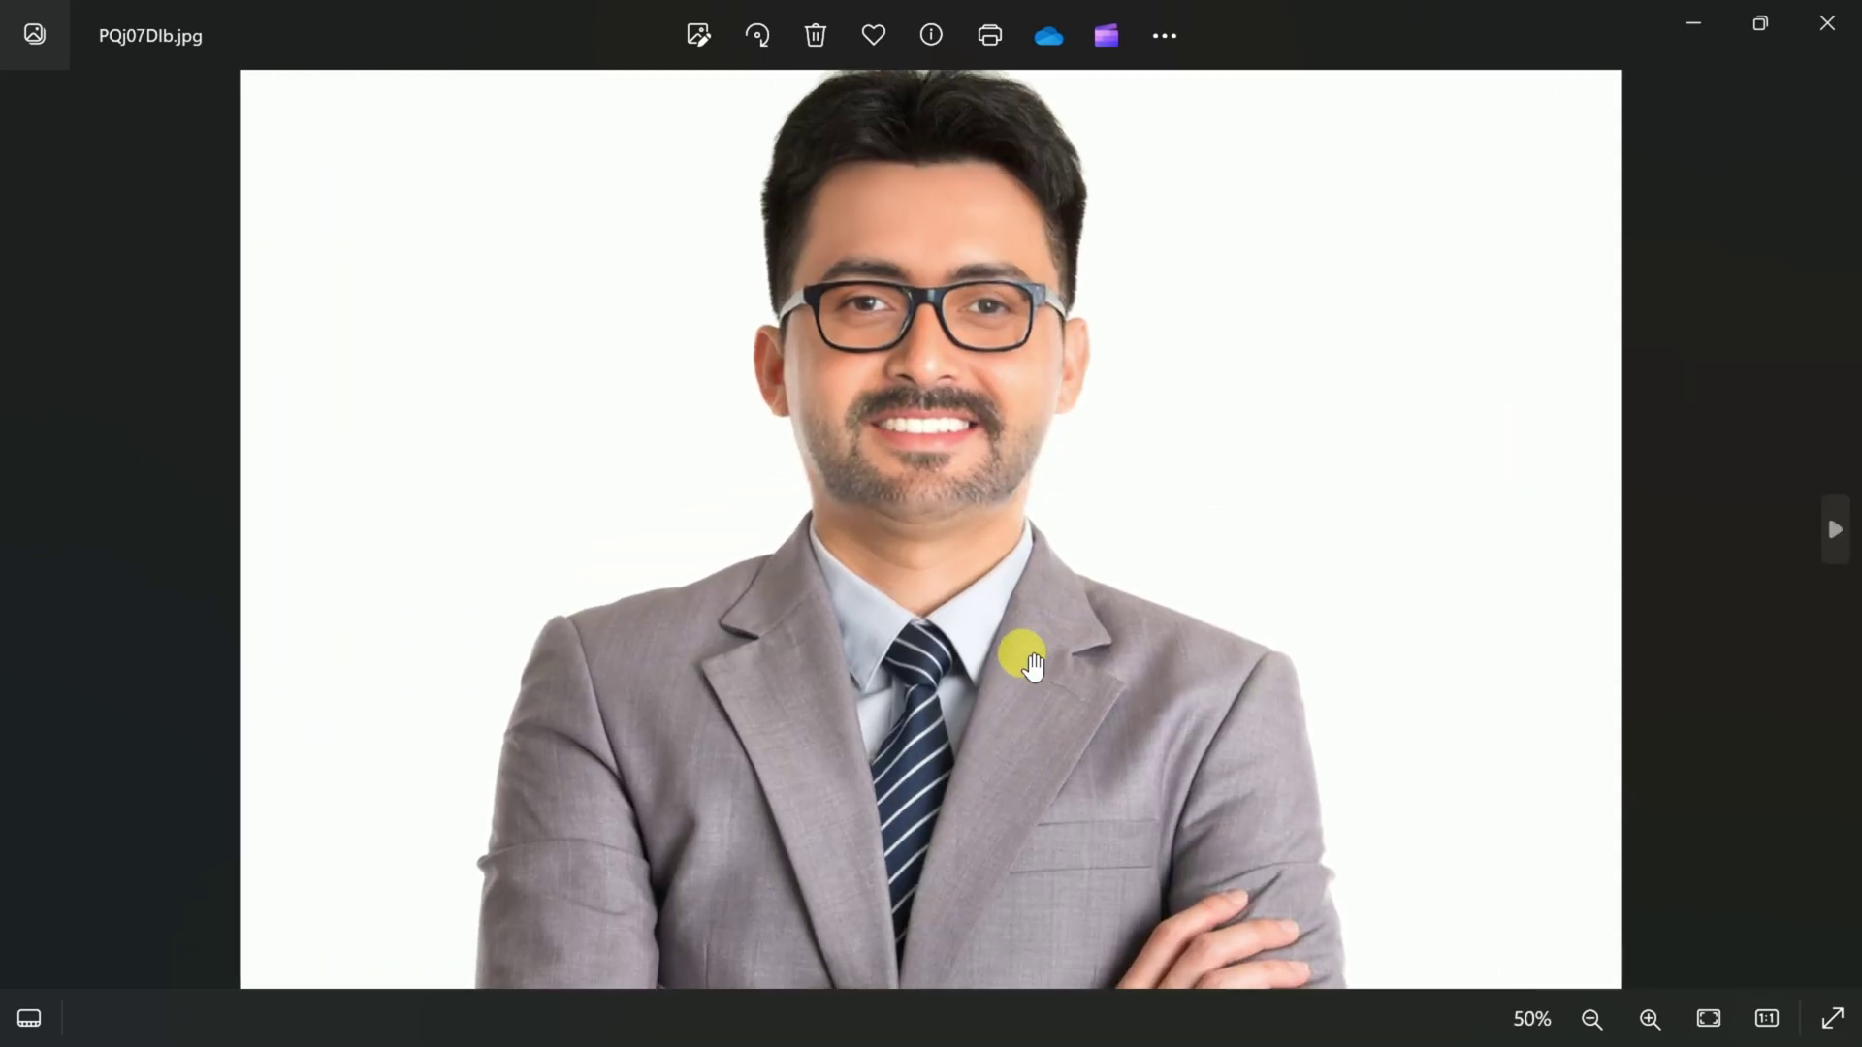
scroll(999, 623, up, 1)
scroll(994, 628, down, 1)
key(alt+F4)
scroll(1036, 706, down, 13)
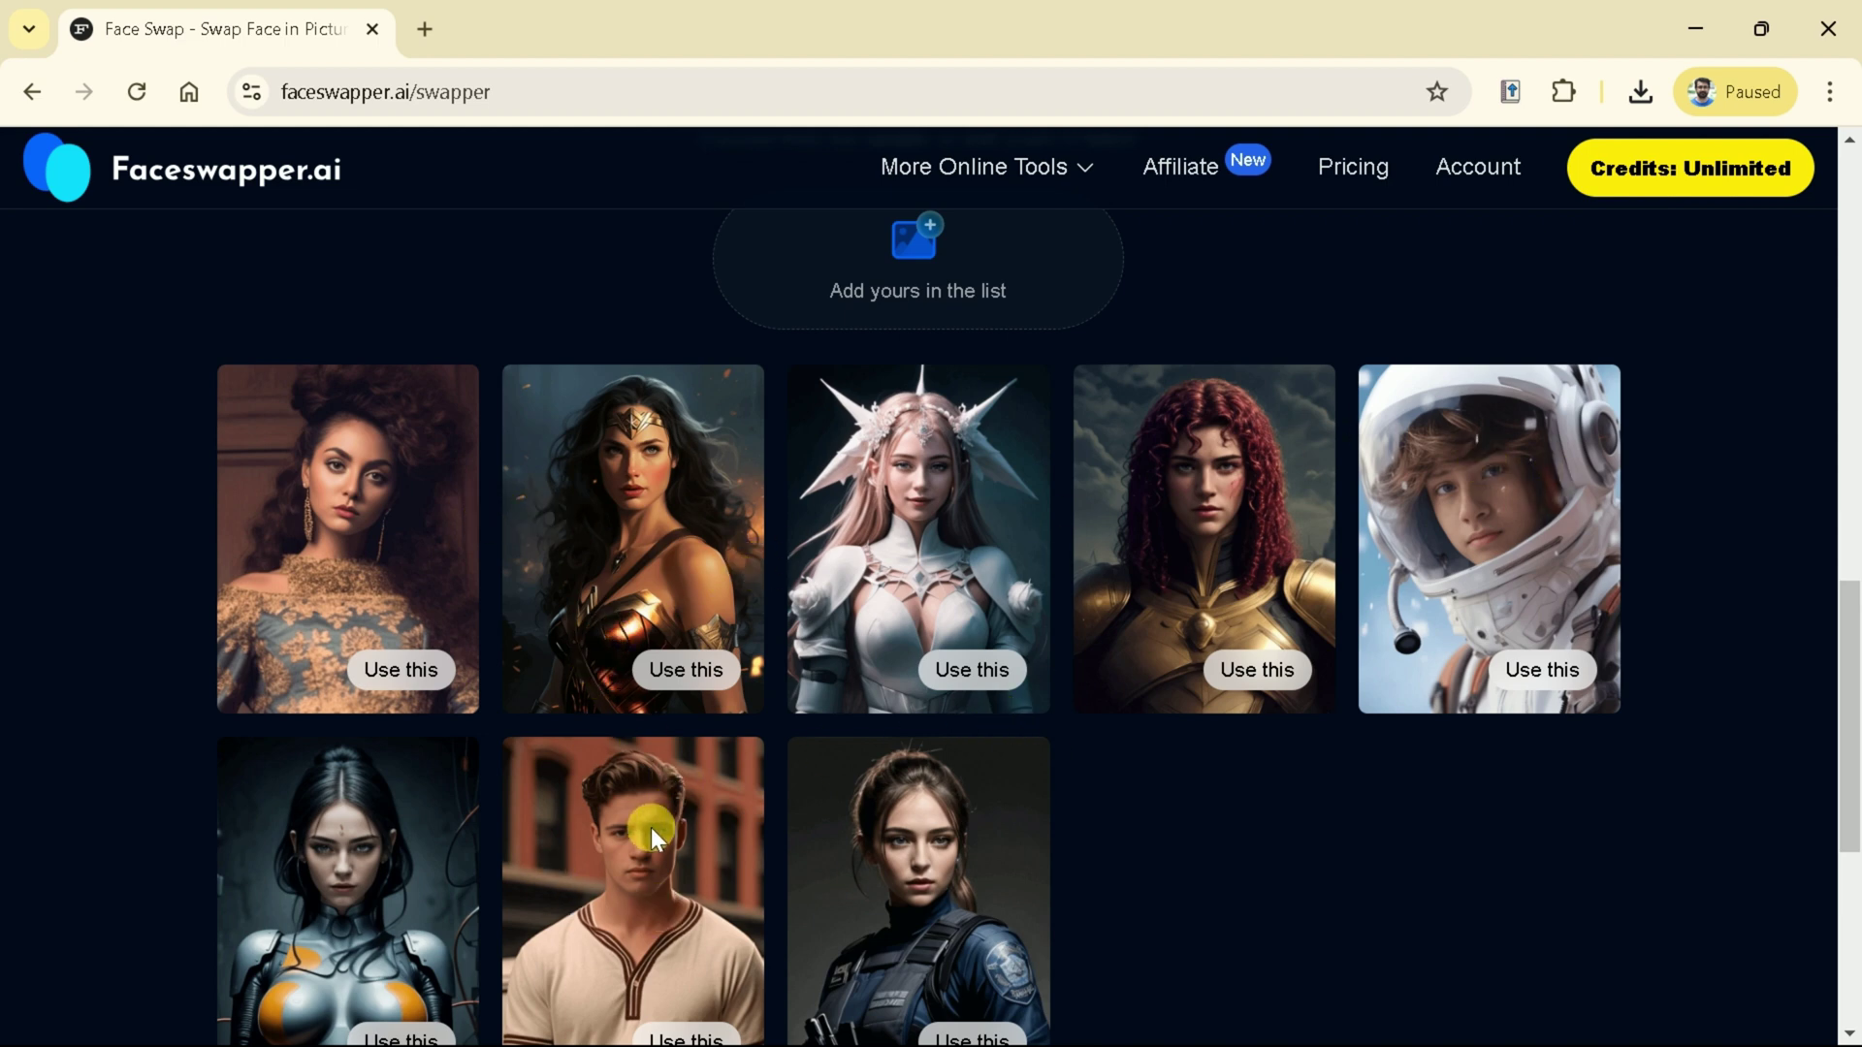
- Swap the face onto the striped-collar T-shirt sample and view the before/after comparison
scroll(697, 921, down, 2)
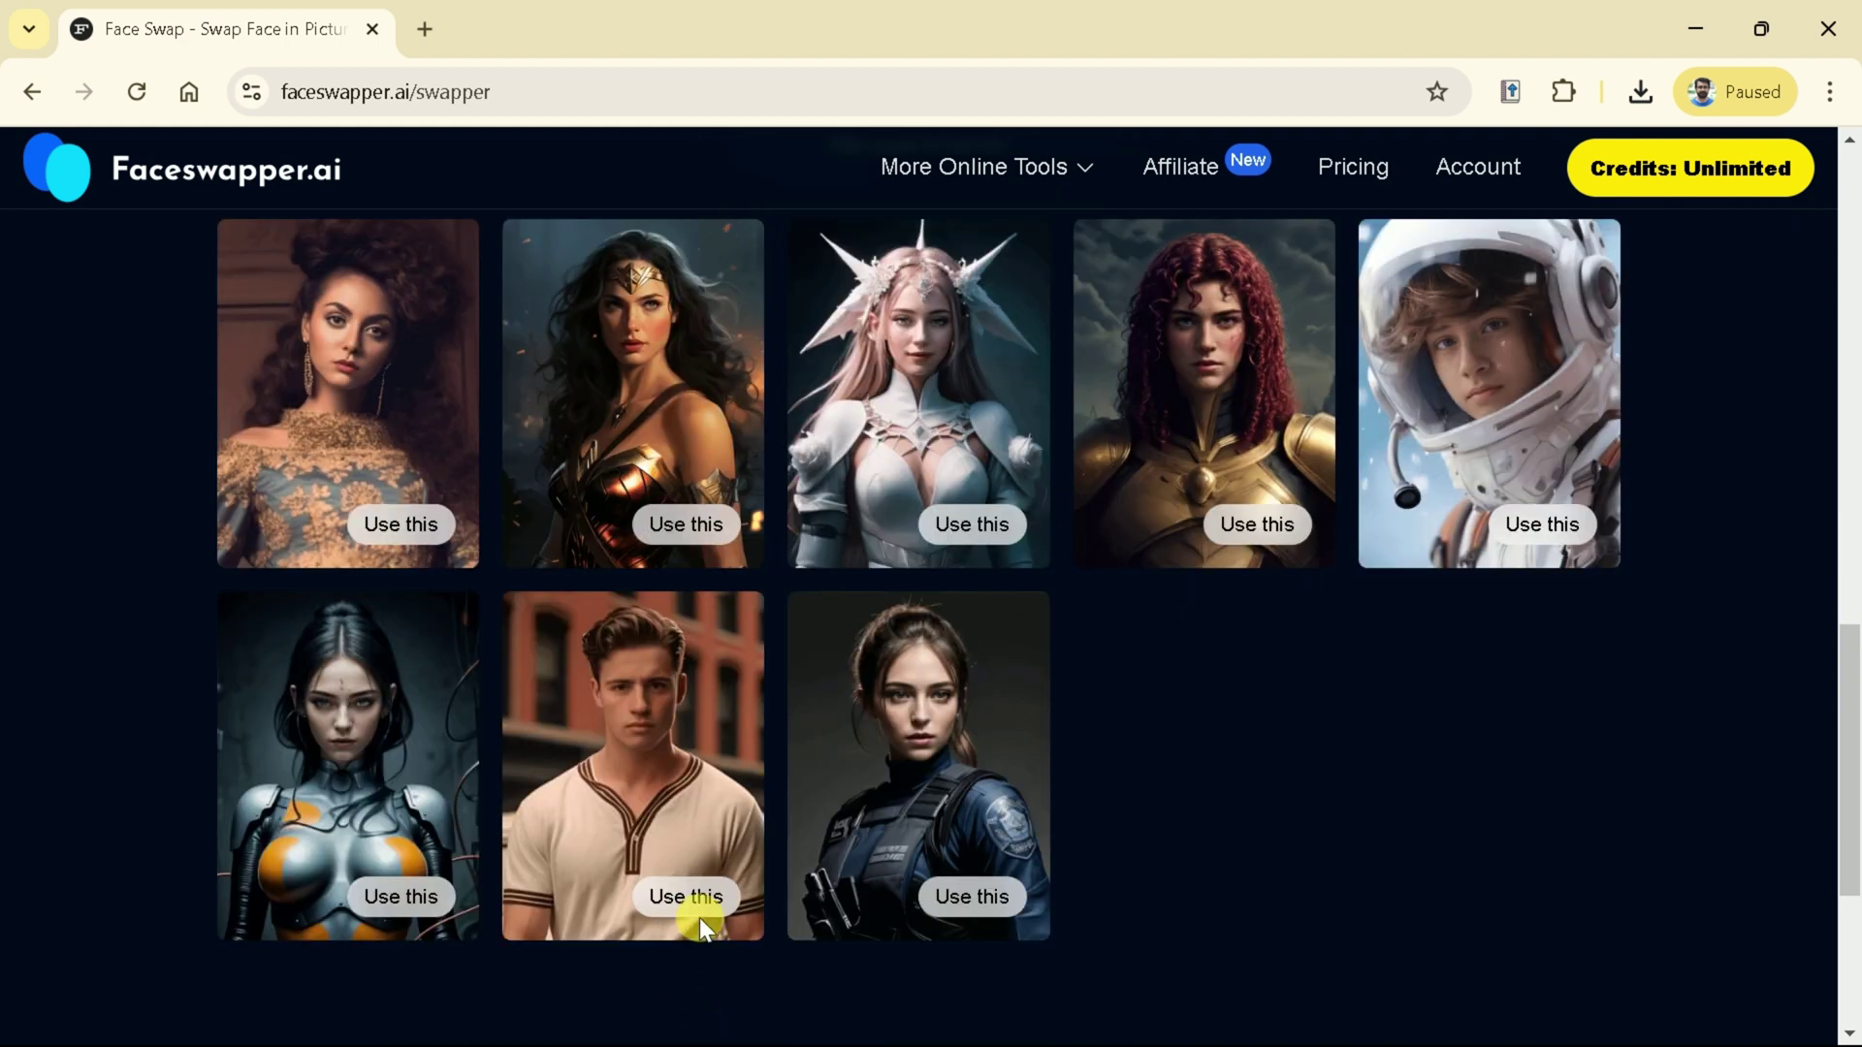
click(711, 902)
scroll(1261, 872, down, 2)
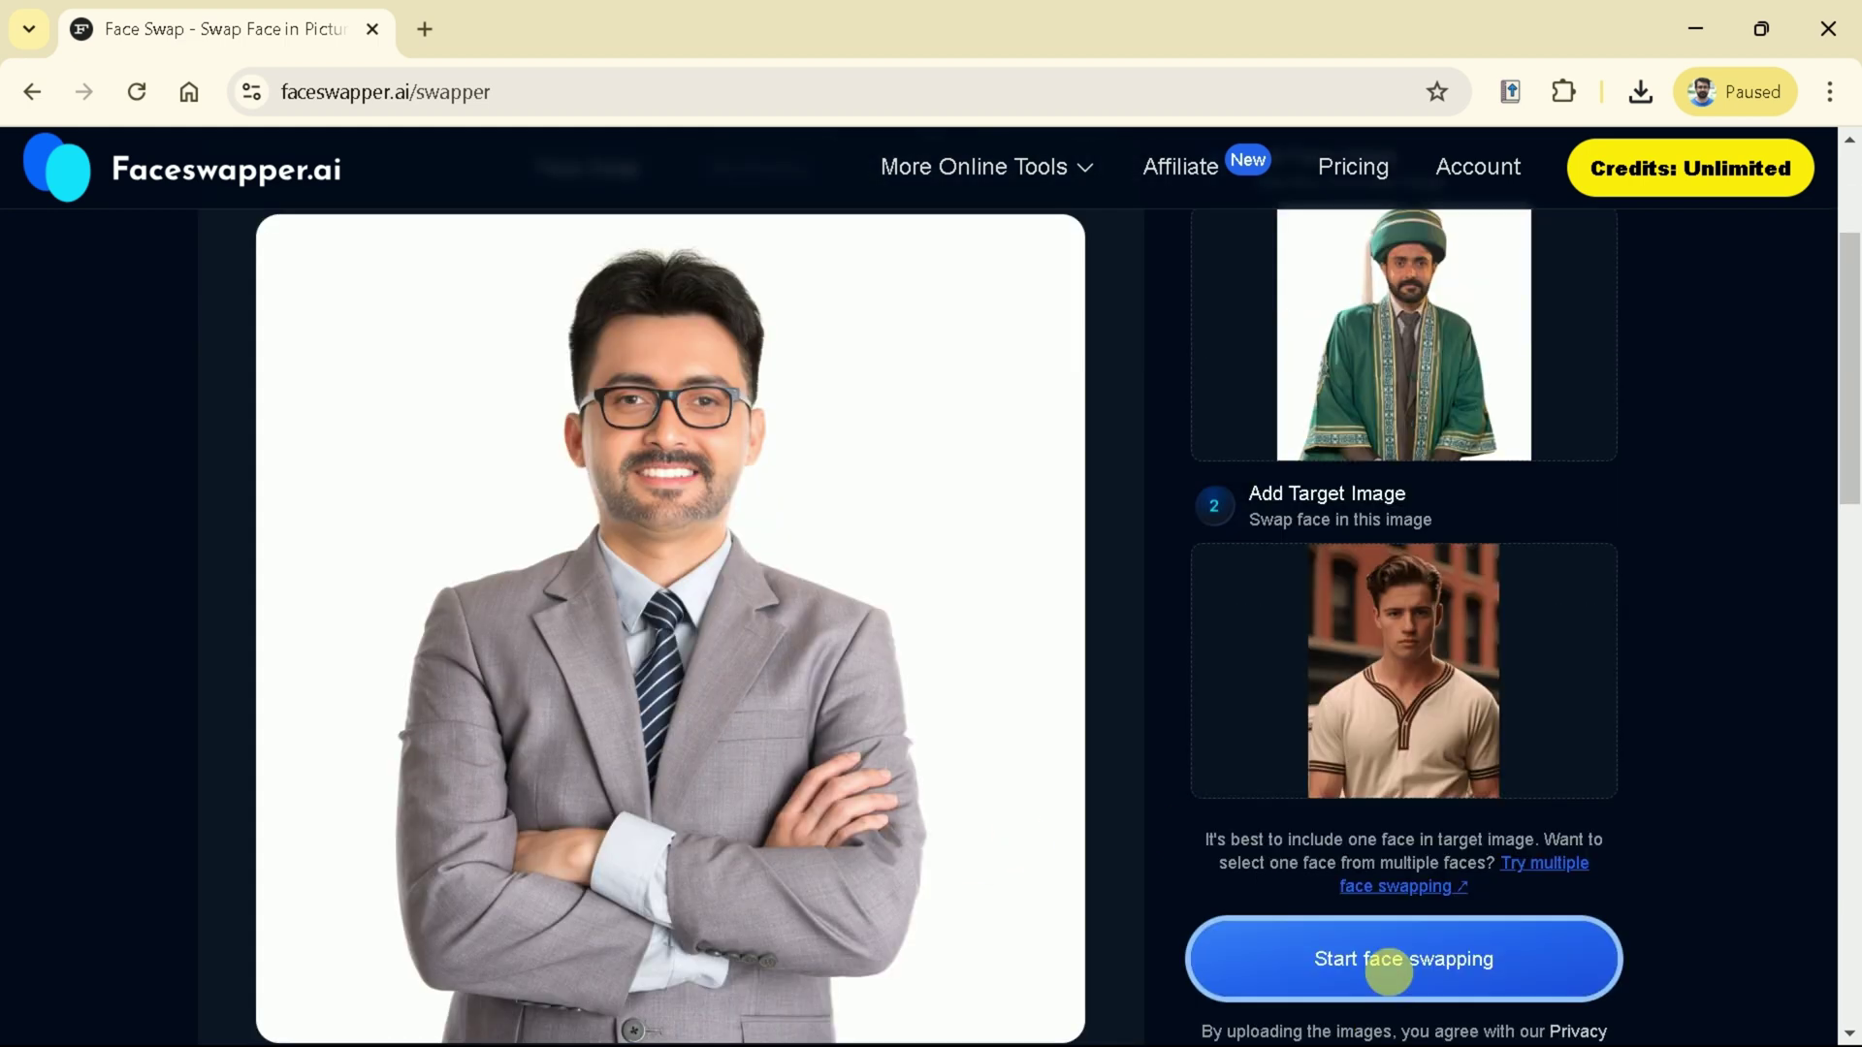
click(1391, 970)
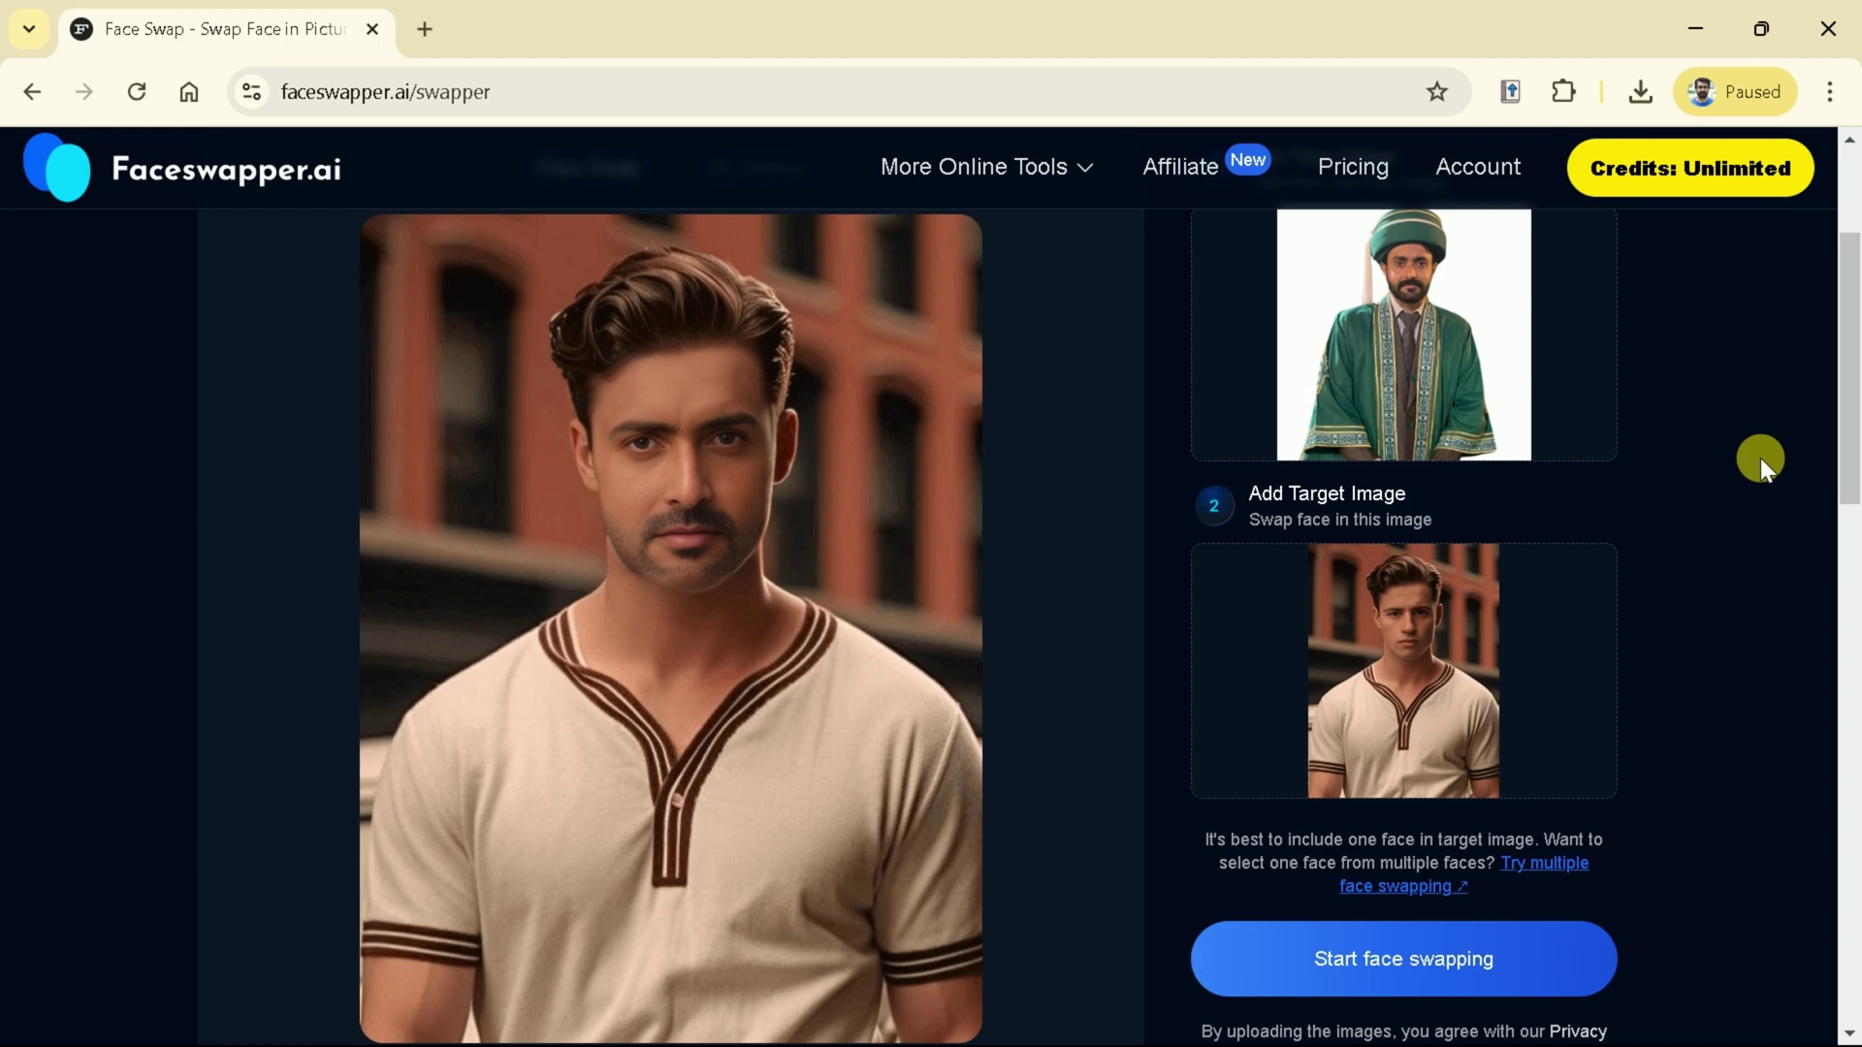
drag(1850, 377, 1849, 403)
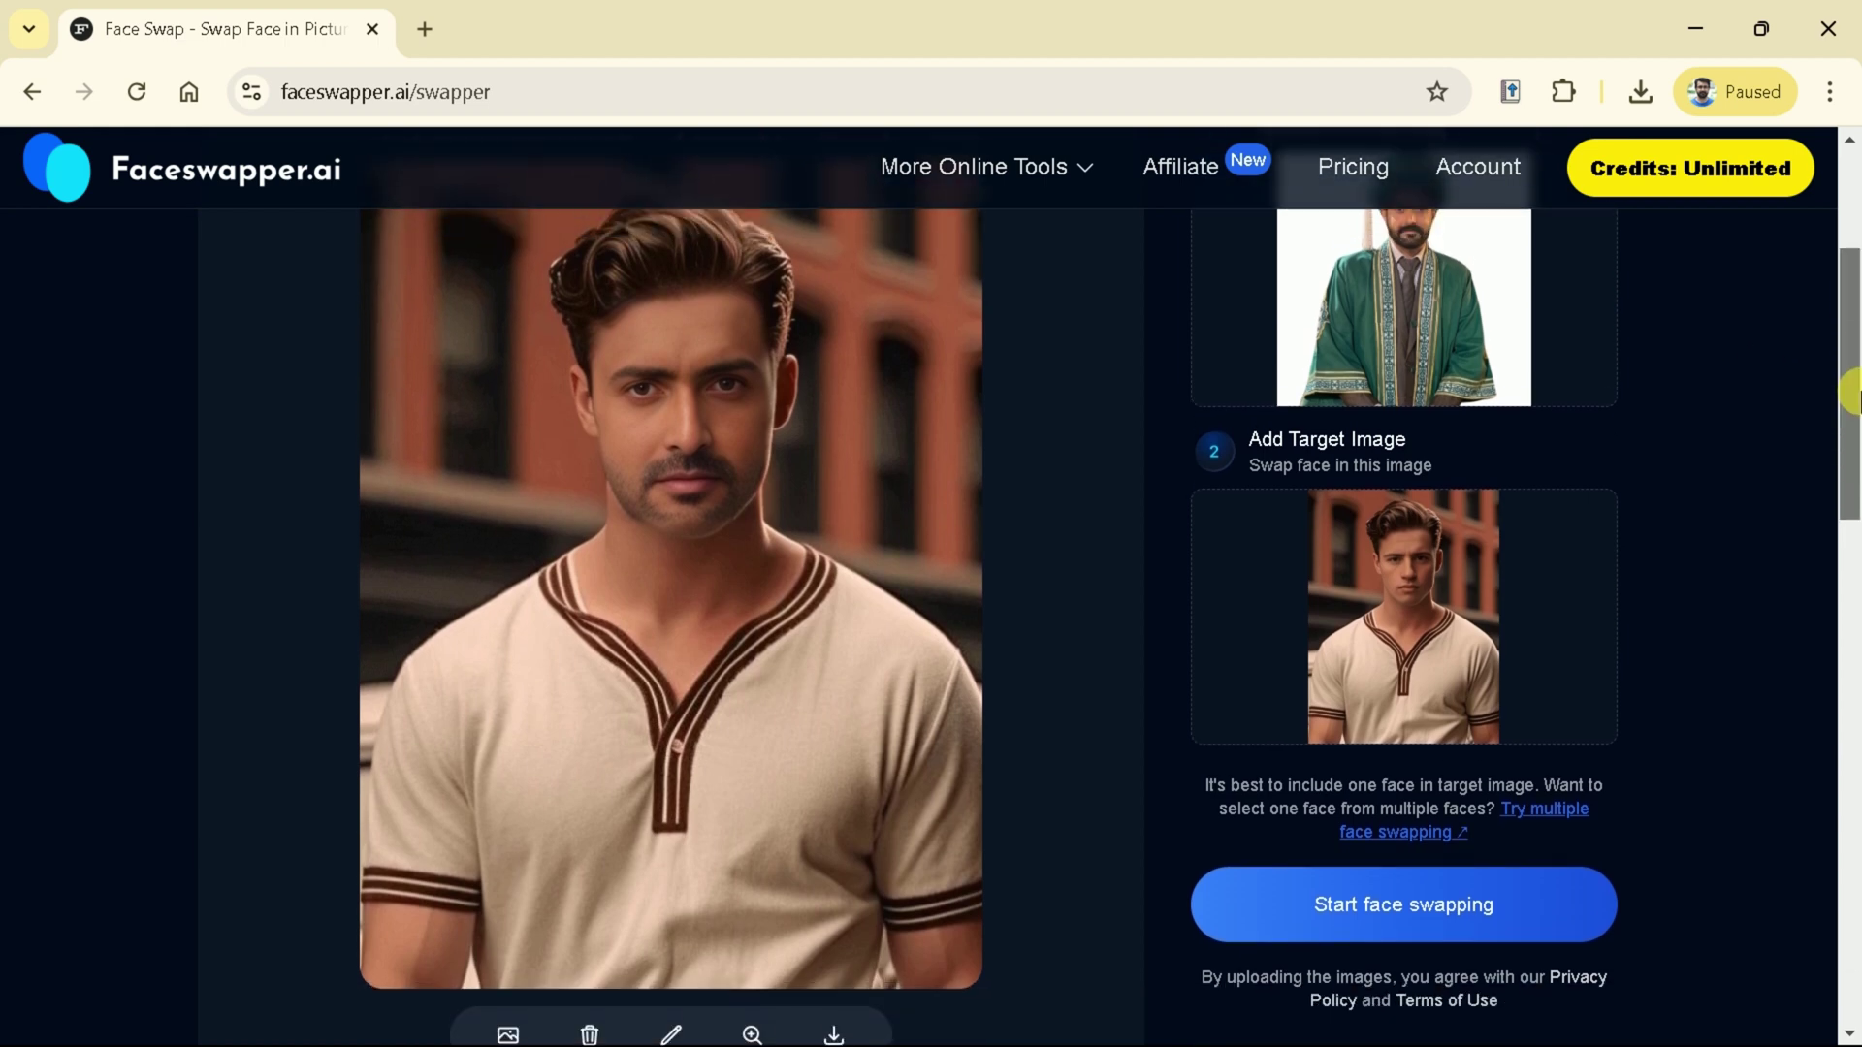
click(776, 1002)
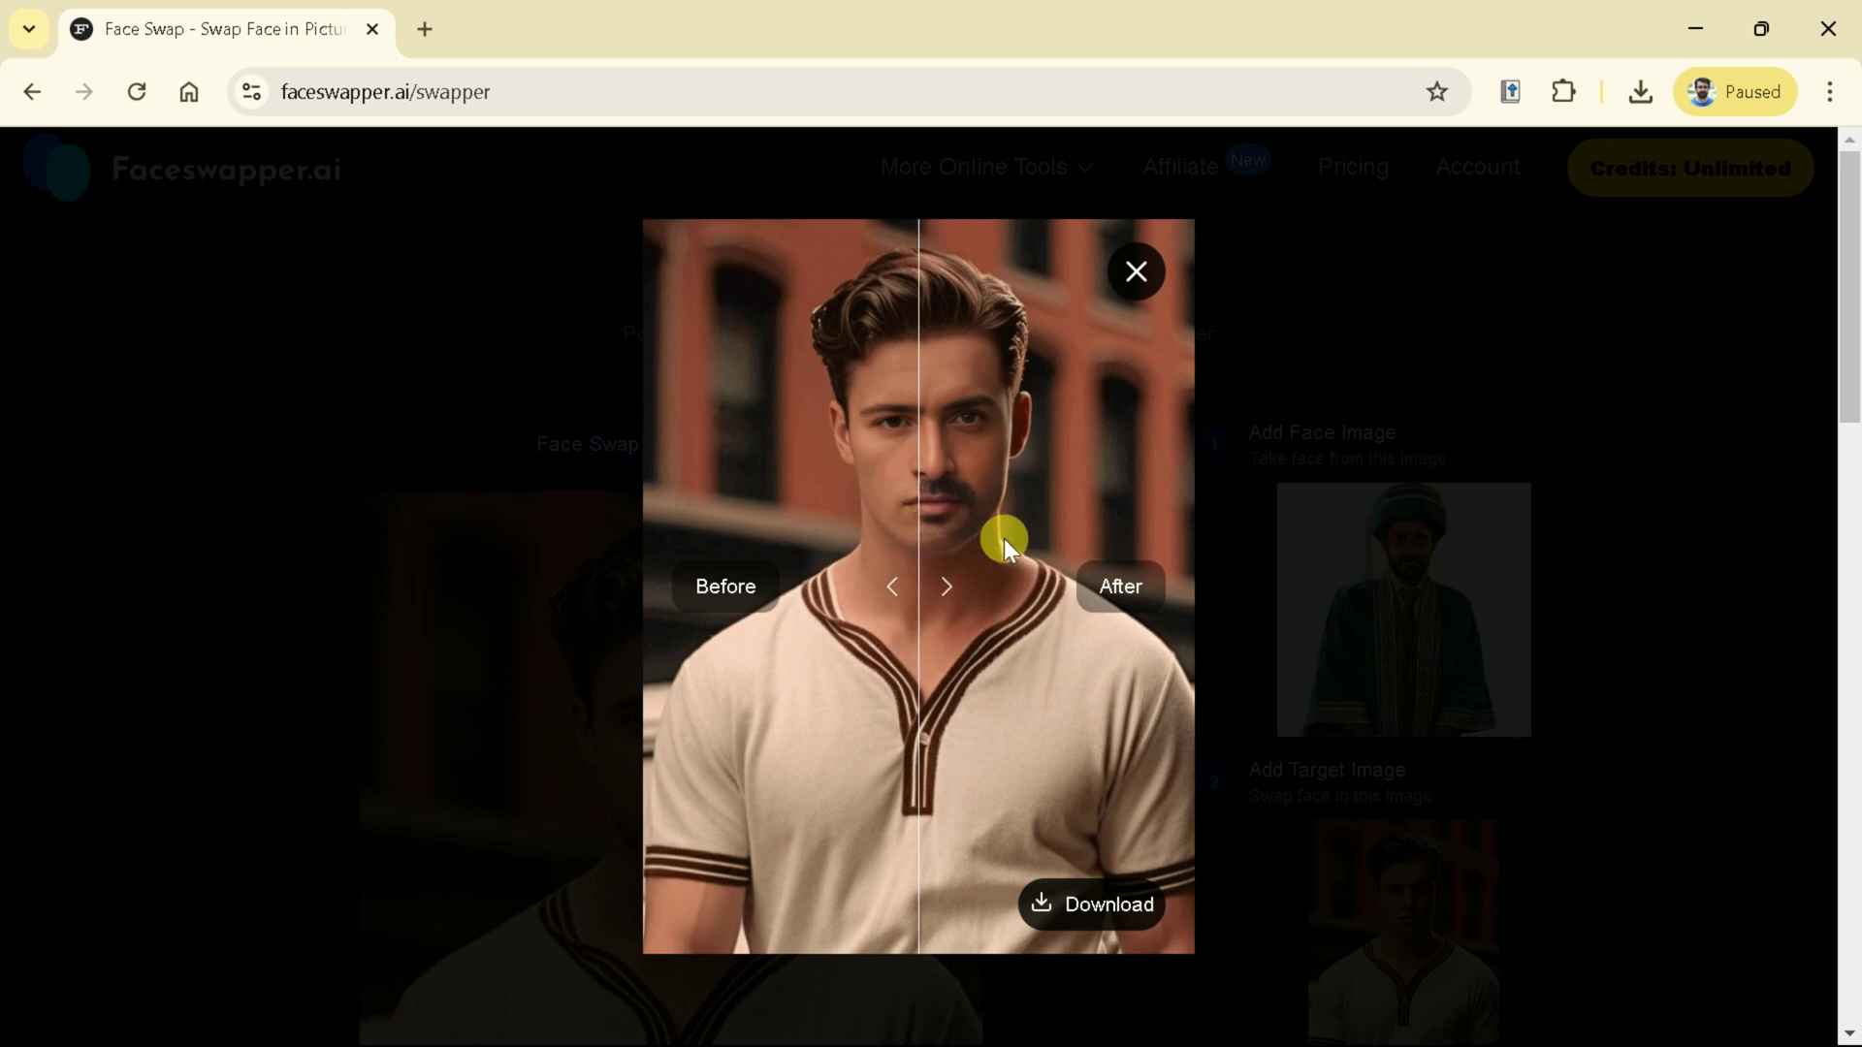
key(alt+Left)
scroll(1199, 853, down, 1)
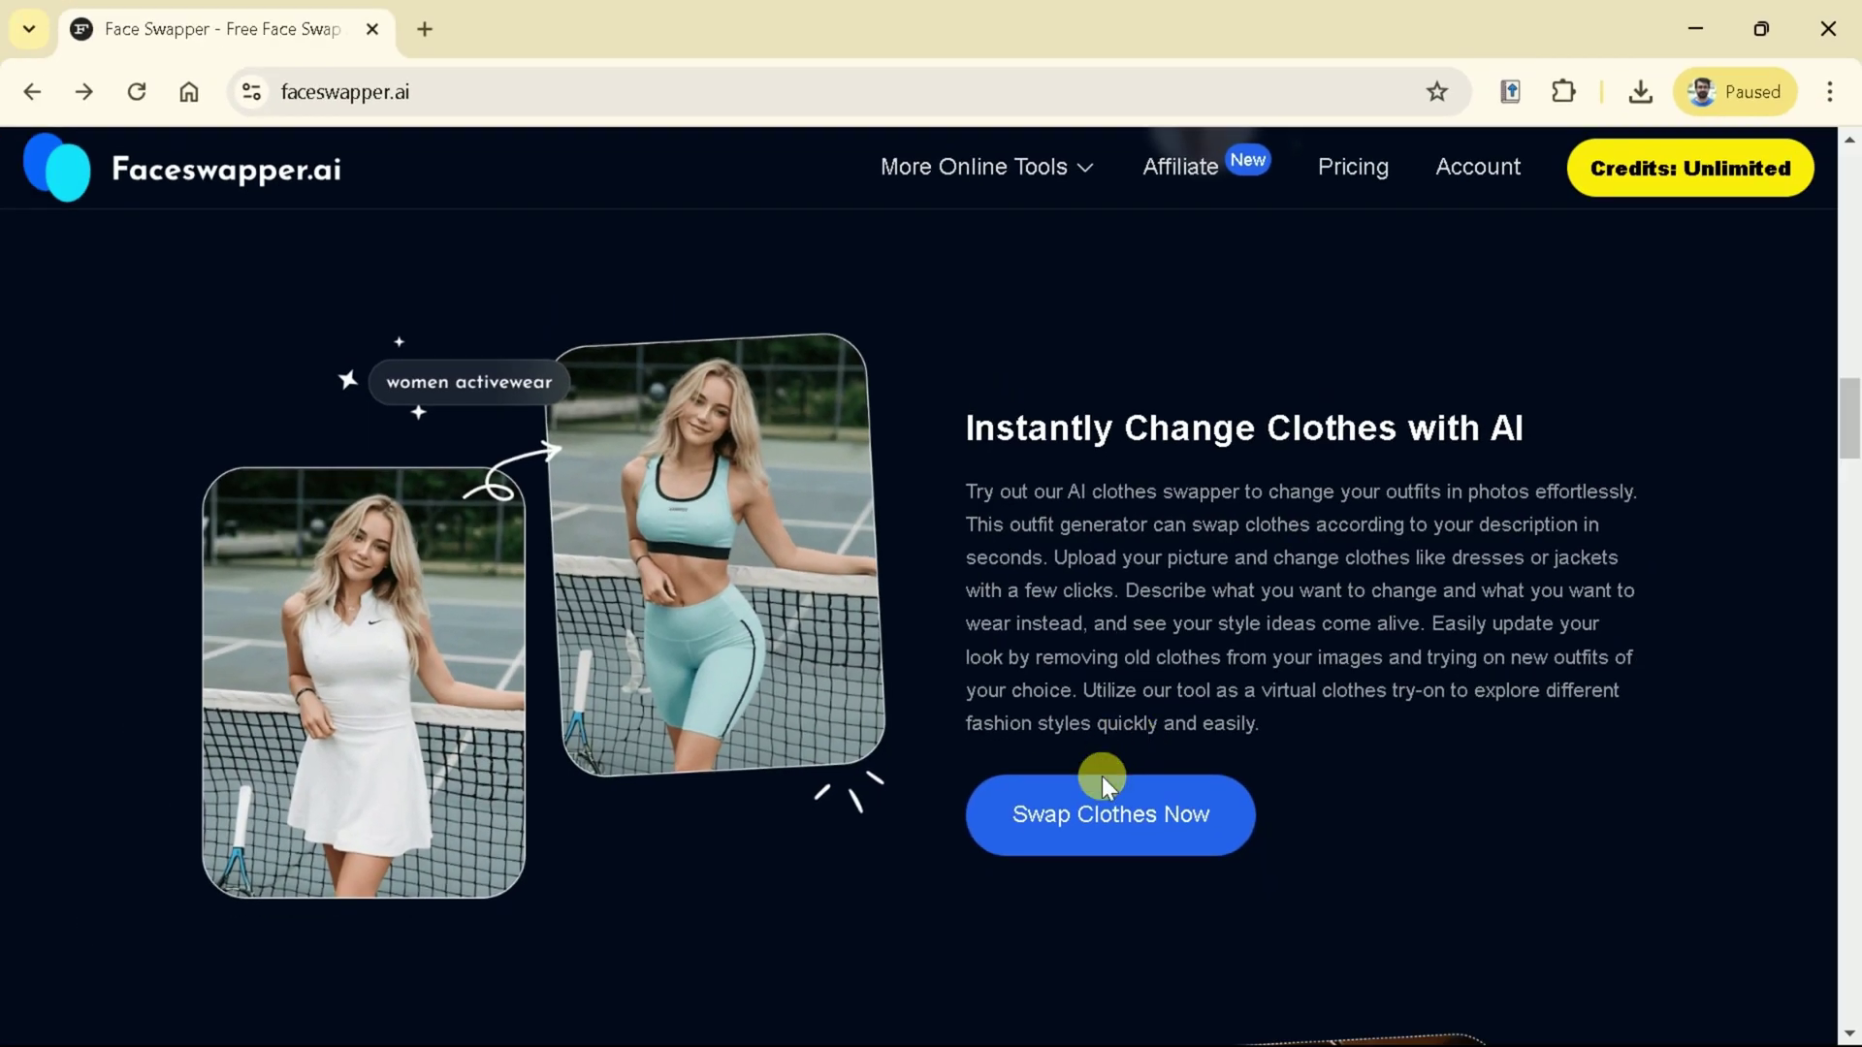
- Open the Clothes Swap Online page via the home page's Swap Clothes Now button
click(1096, 838)
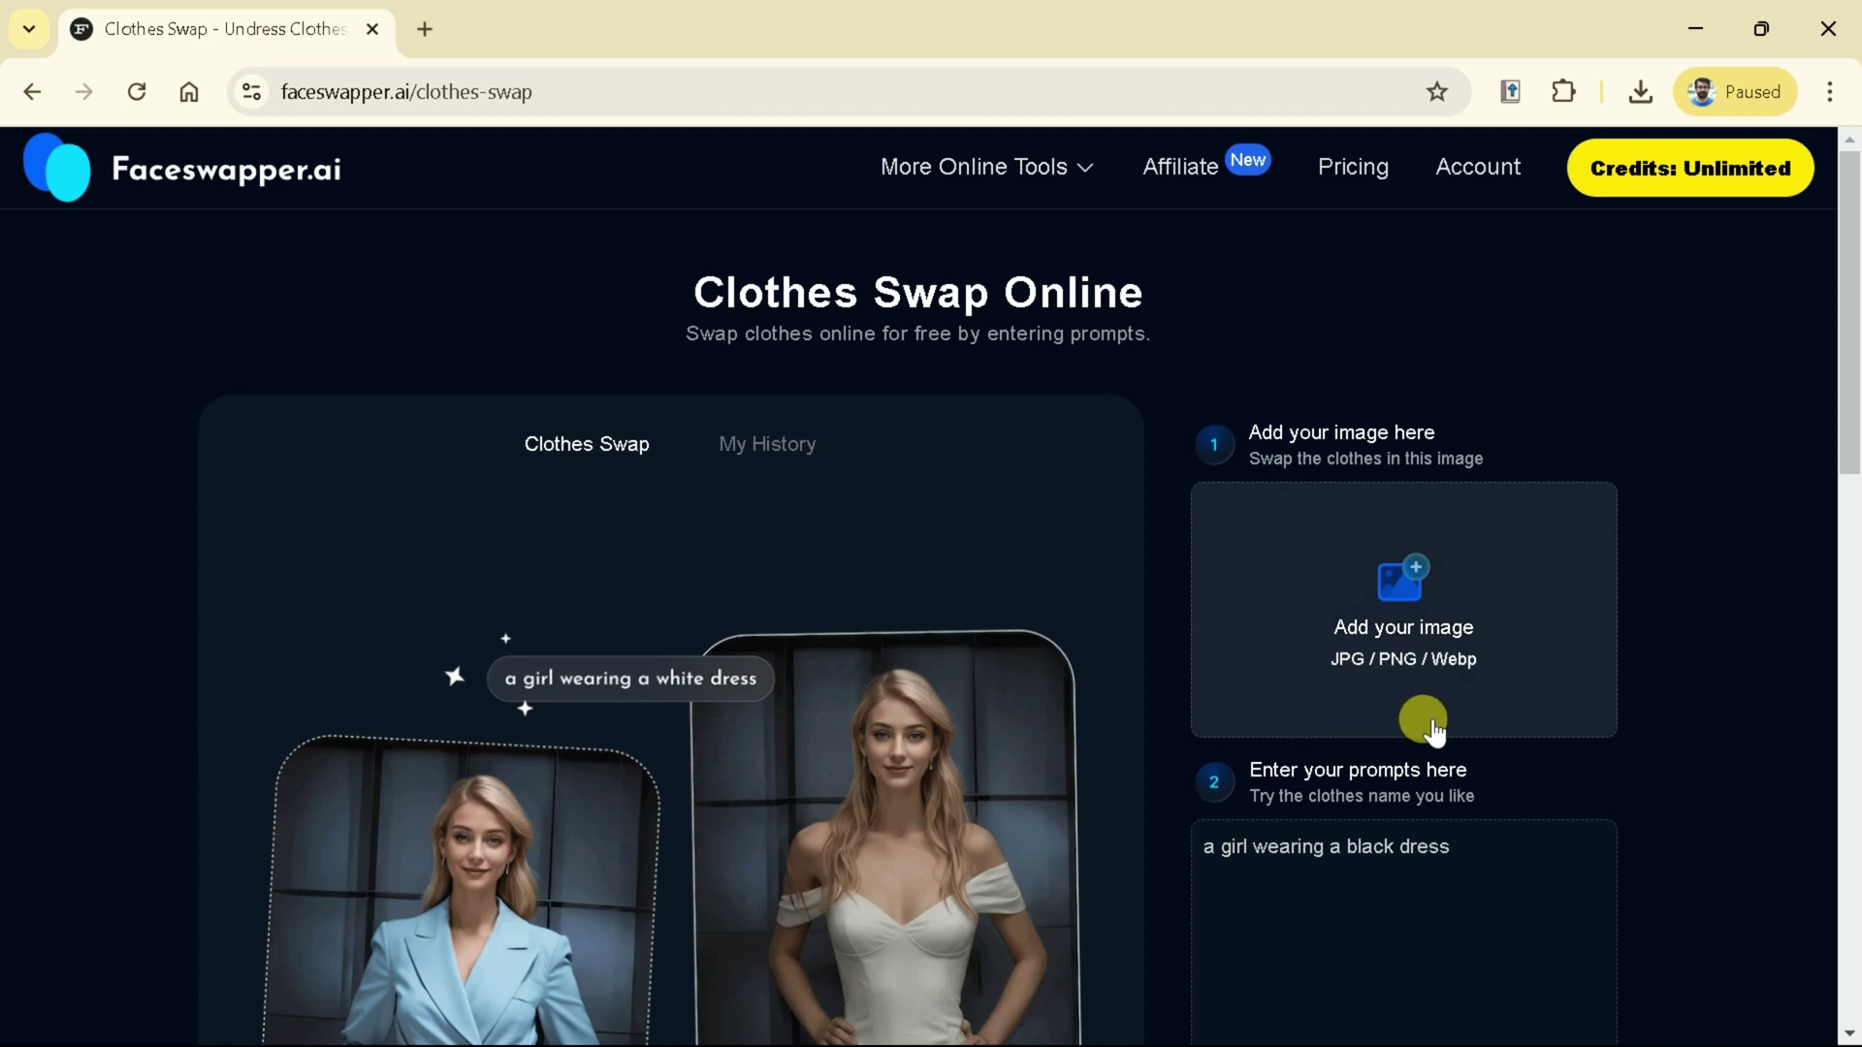
- Upload the suited man's portrait and generate clothes from the prompt 'A man wearing a red T-shirt'
click(1379, 628)
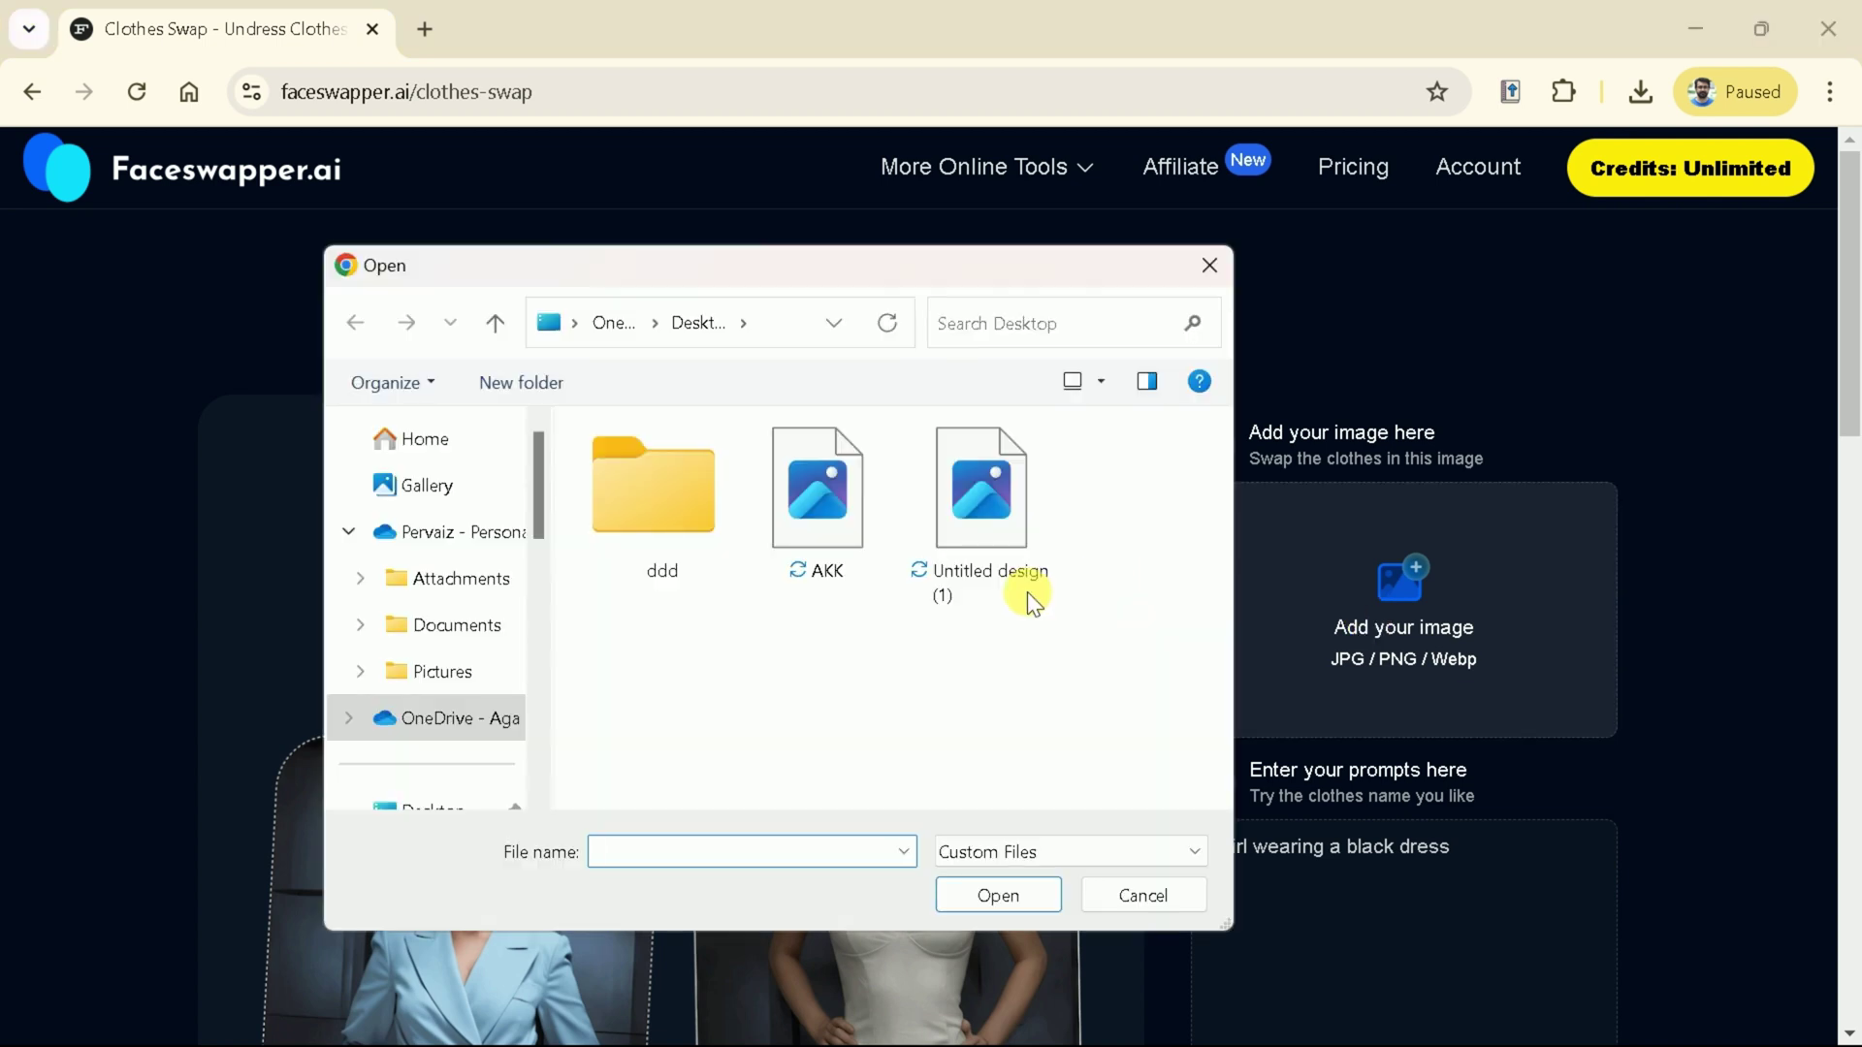
double_click(981, 580)
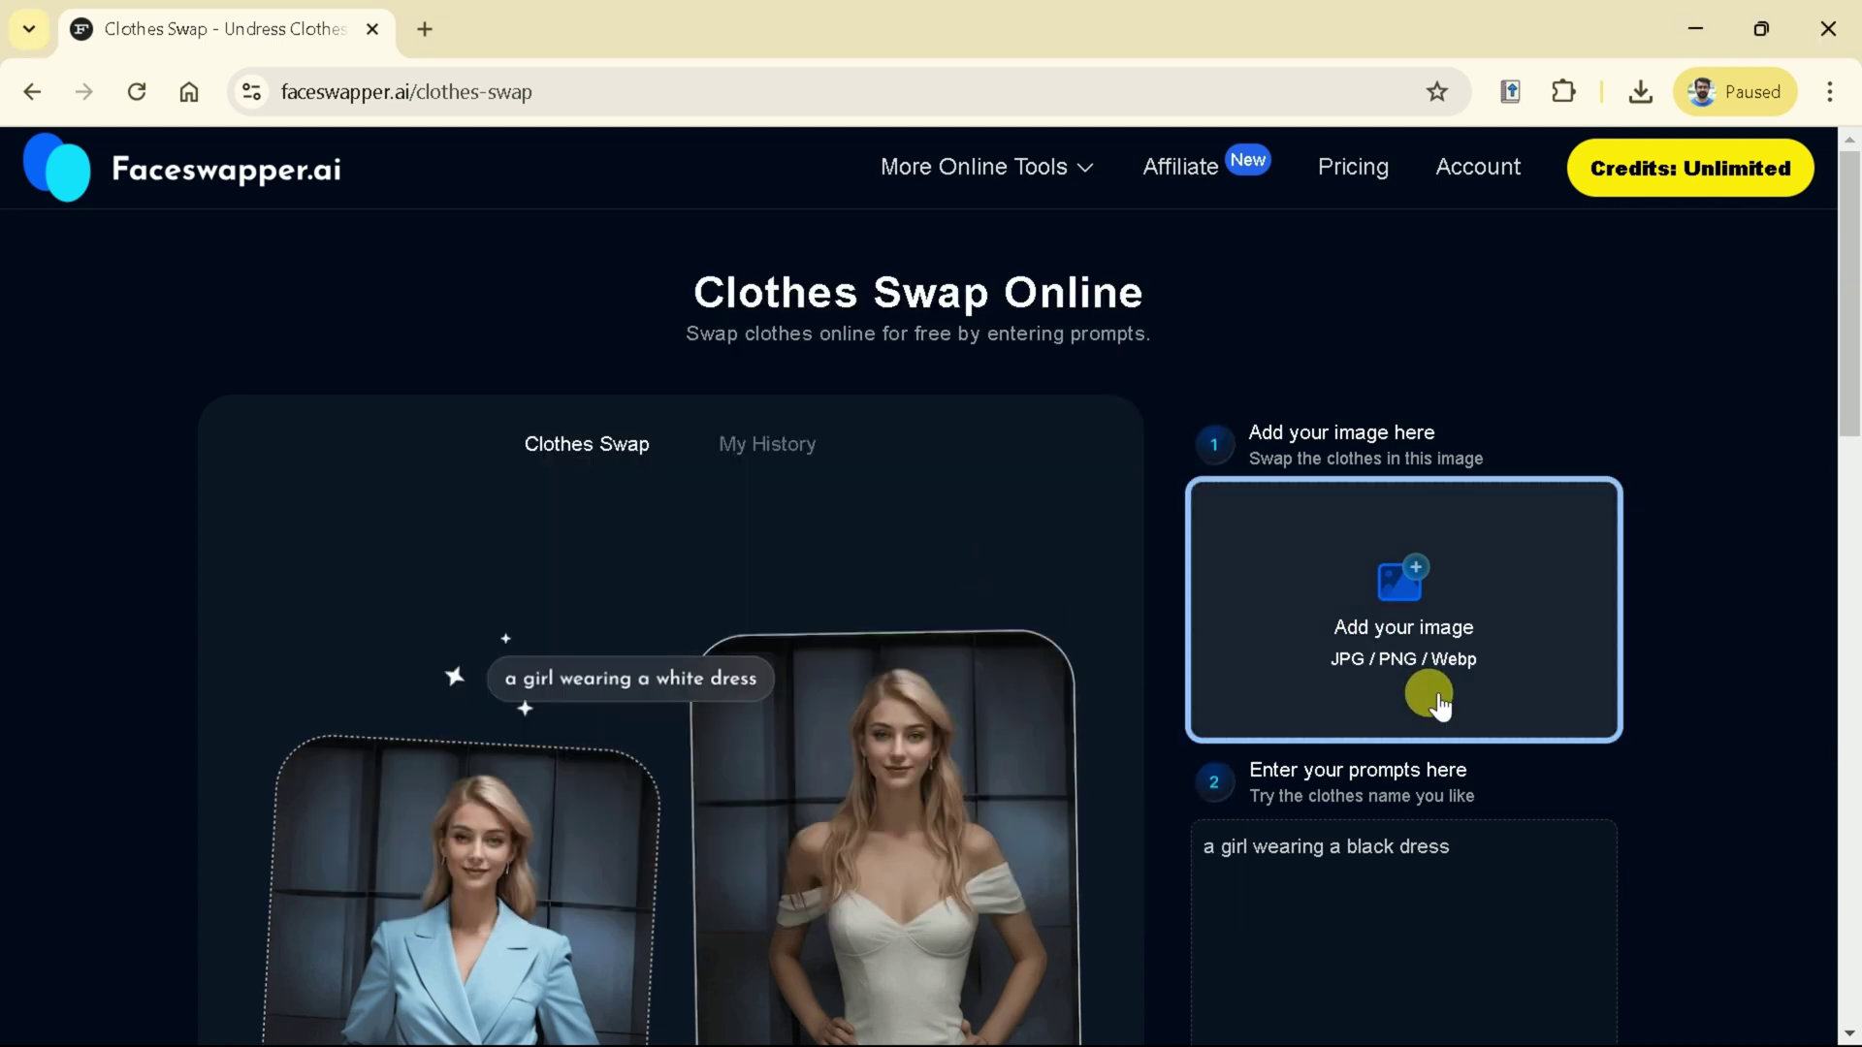
scroll(582, 825, down, 2)
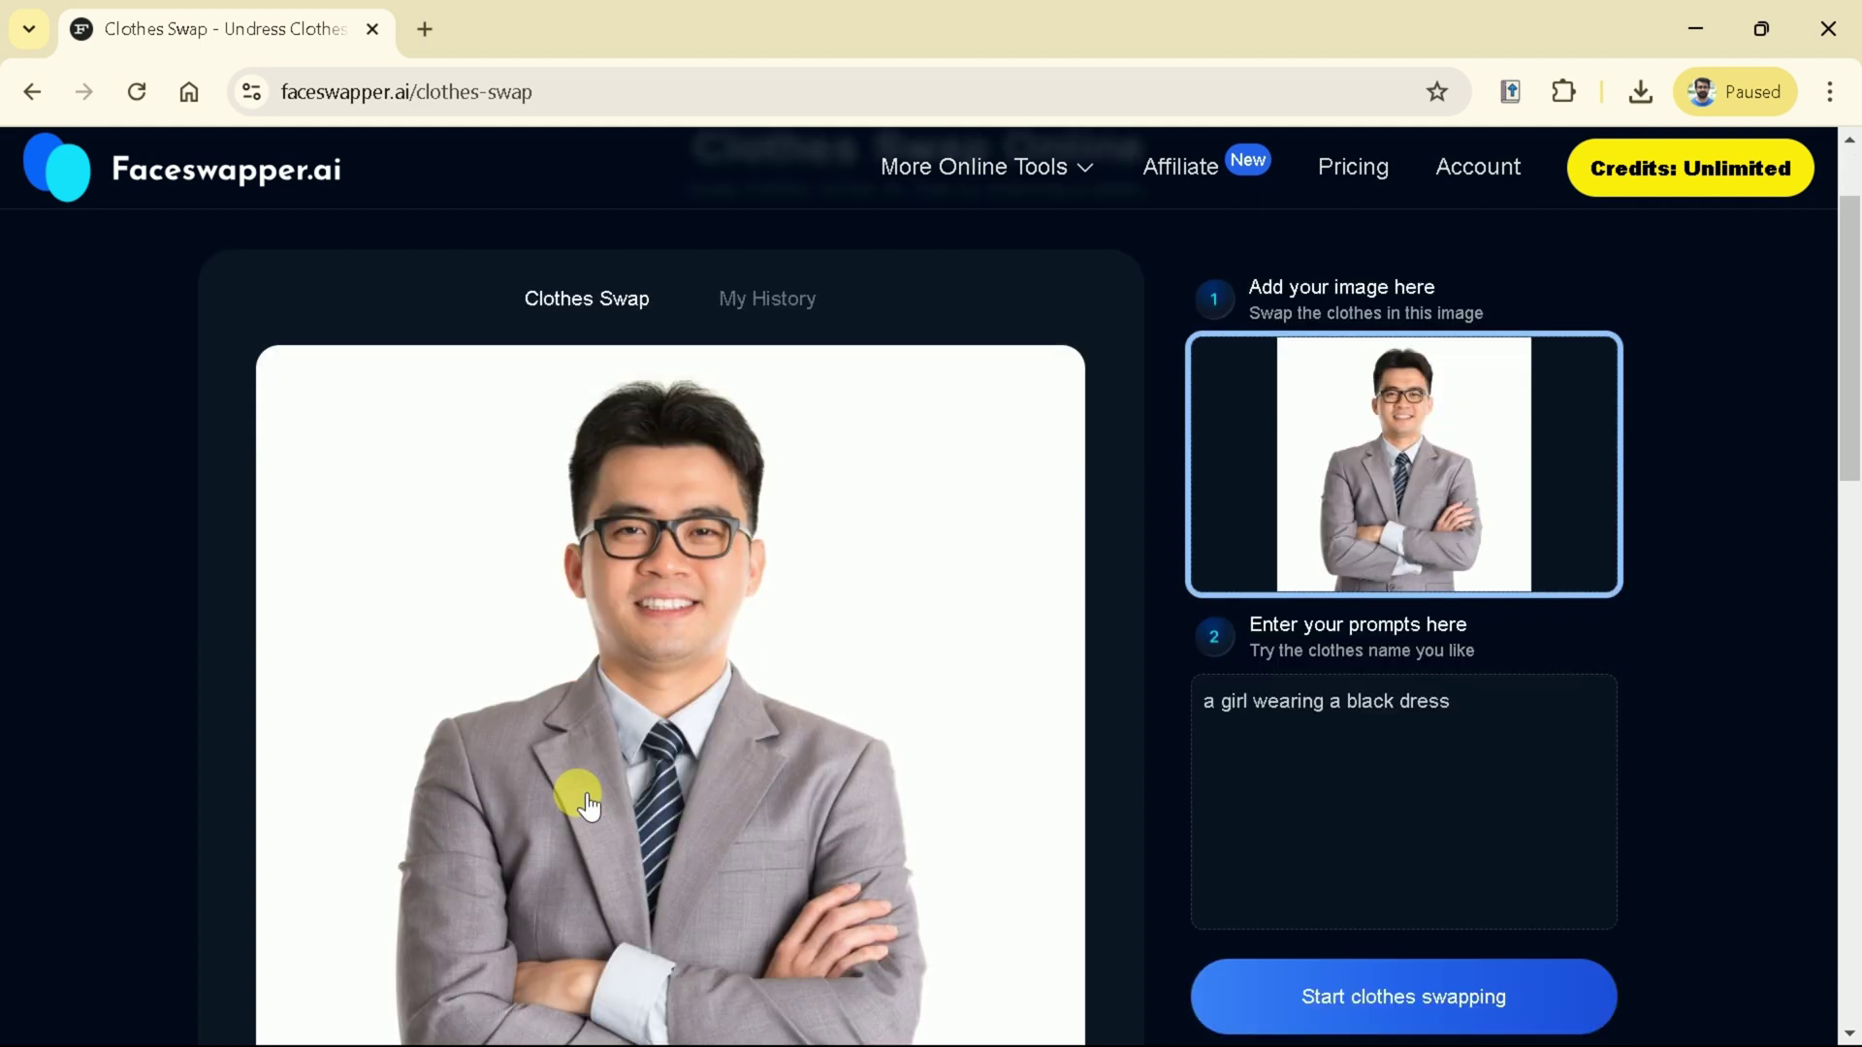
scroll(728, 747, down, 2)
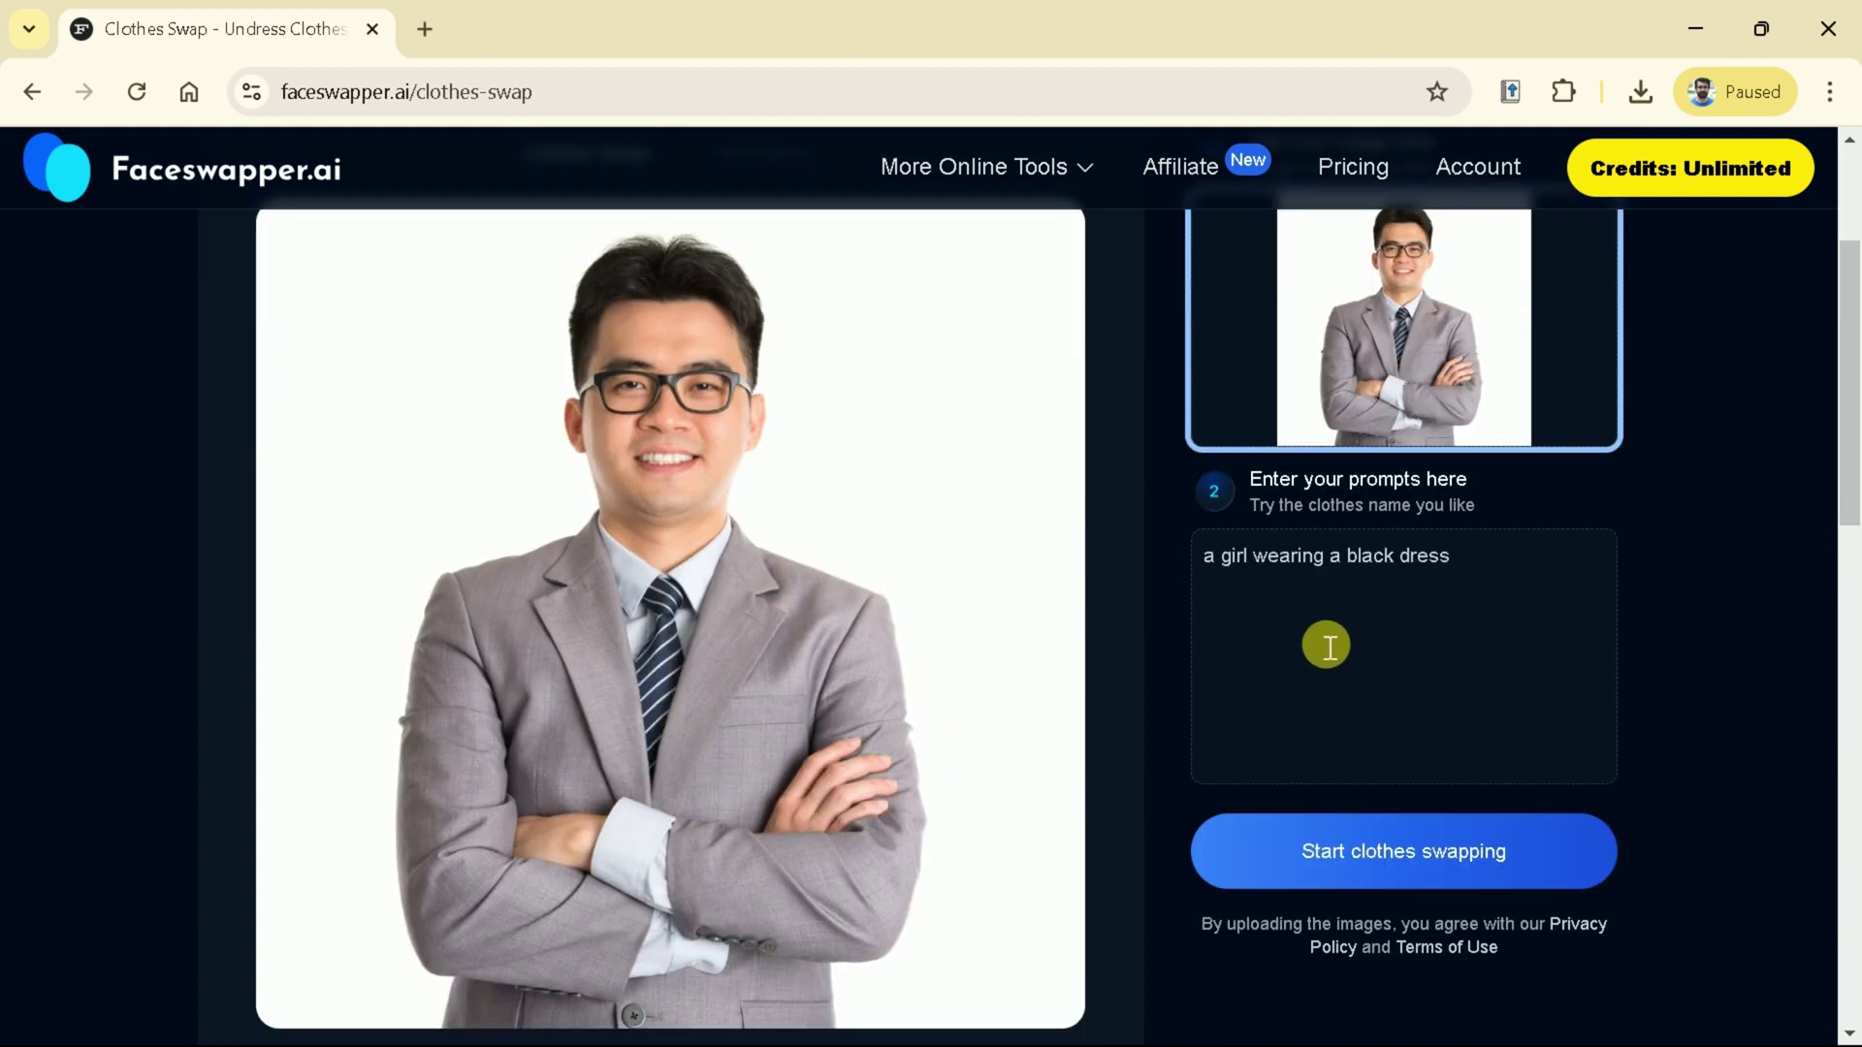
drag(1405, 652, 1185, 556)
key(BackSpace)
text(A man)
text( wearing a red T-shi)
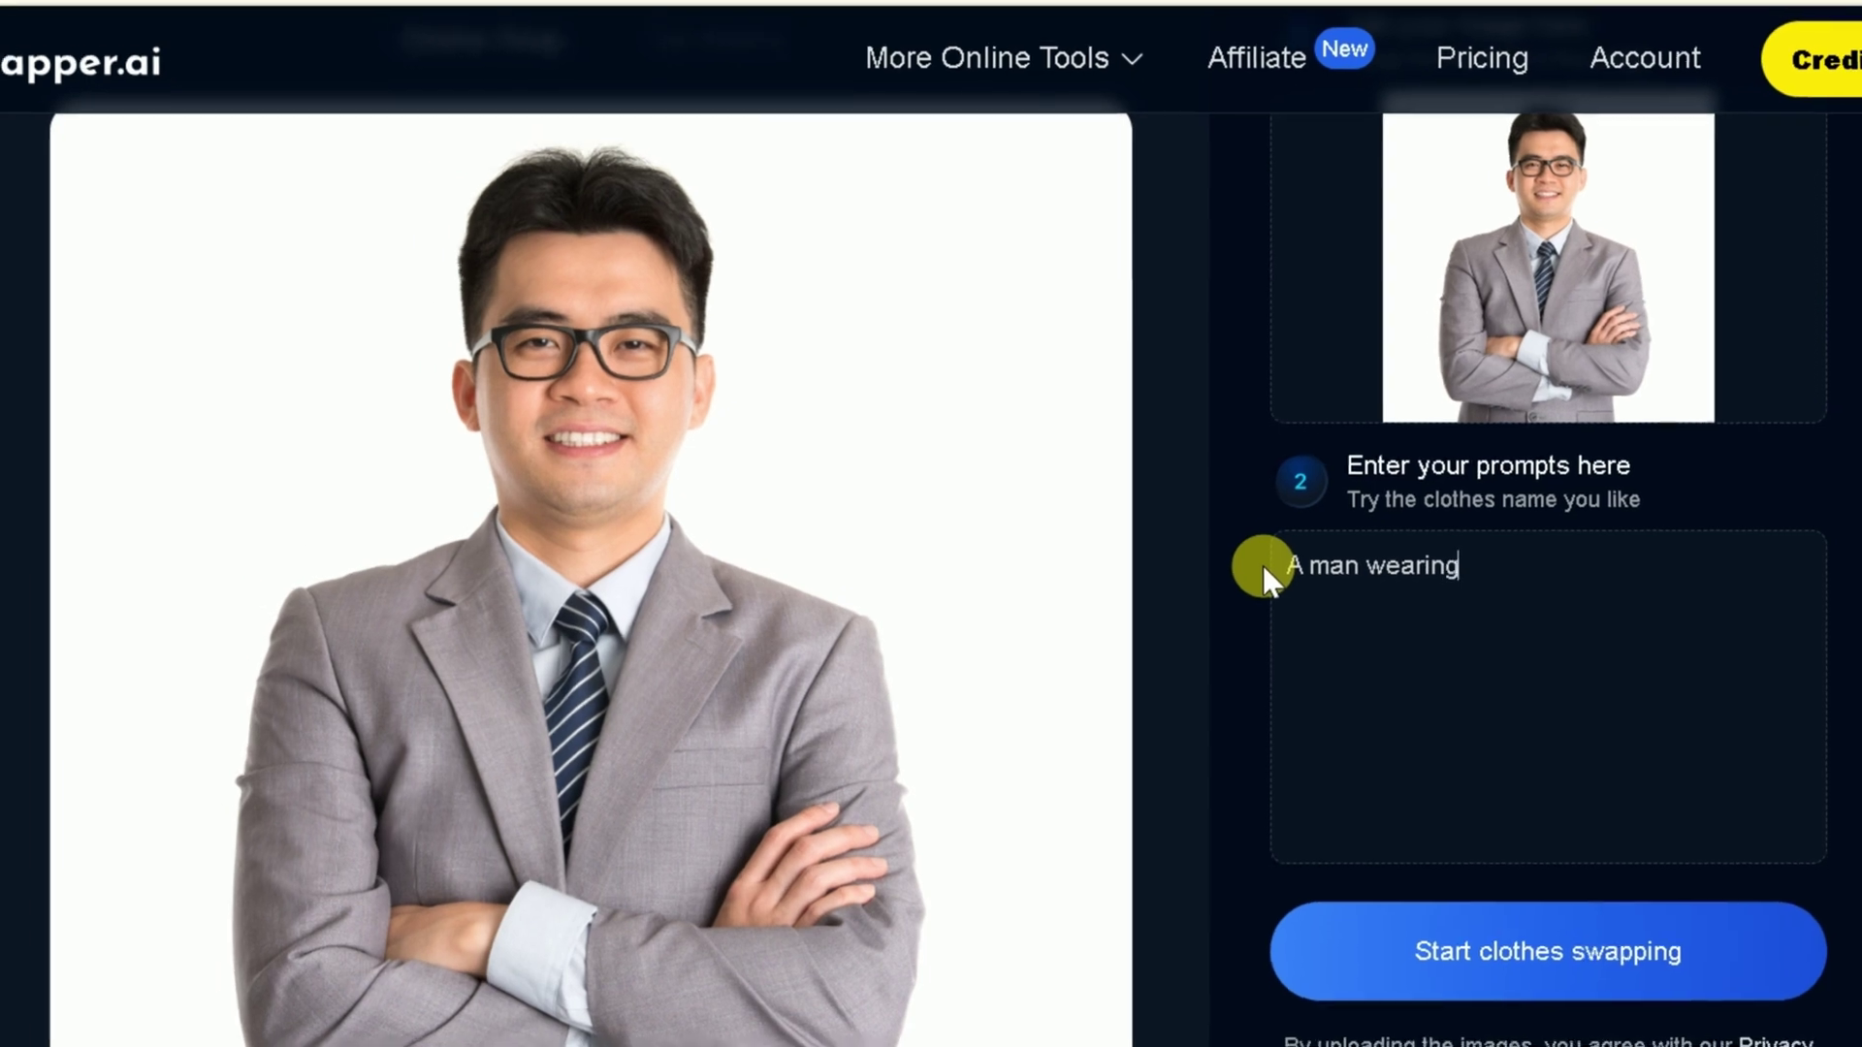
text(rt)
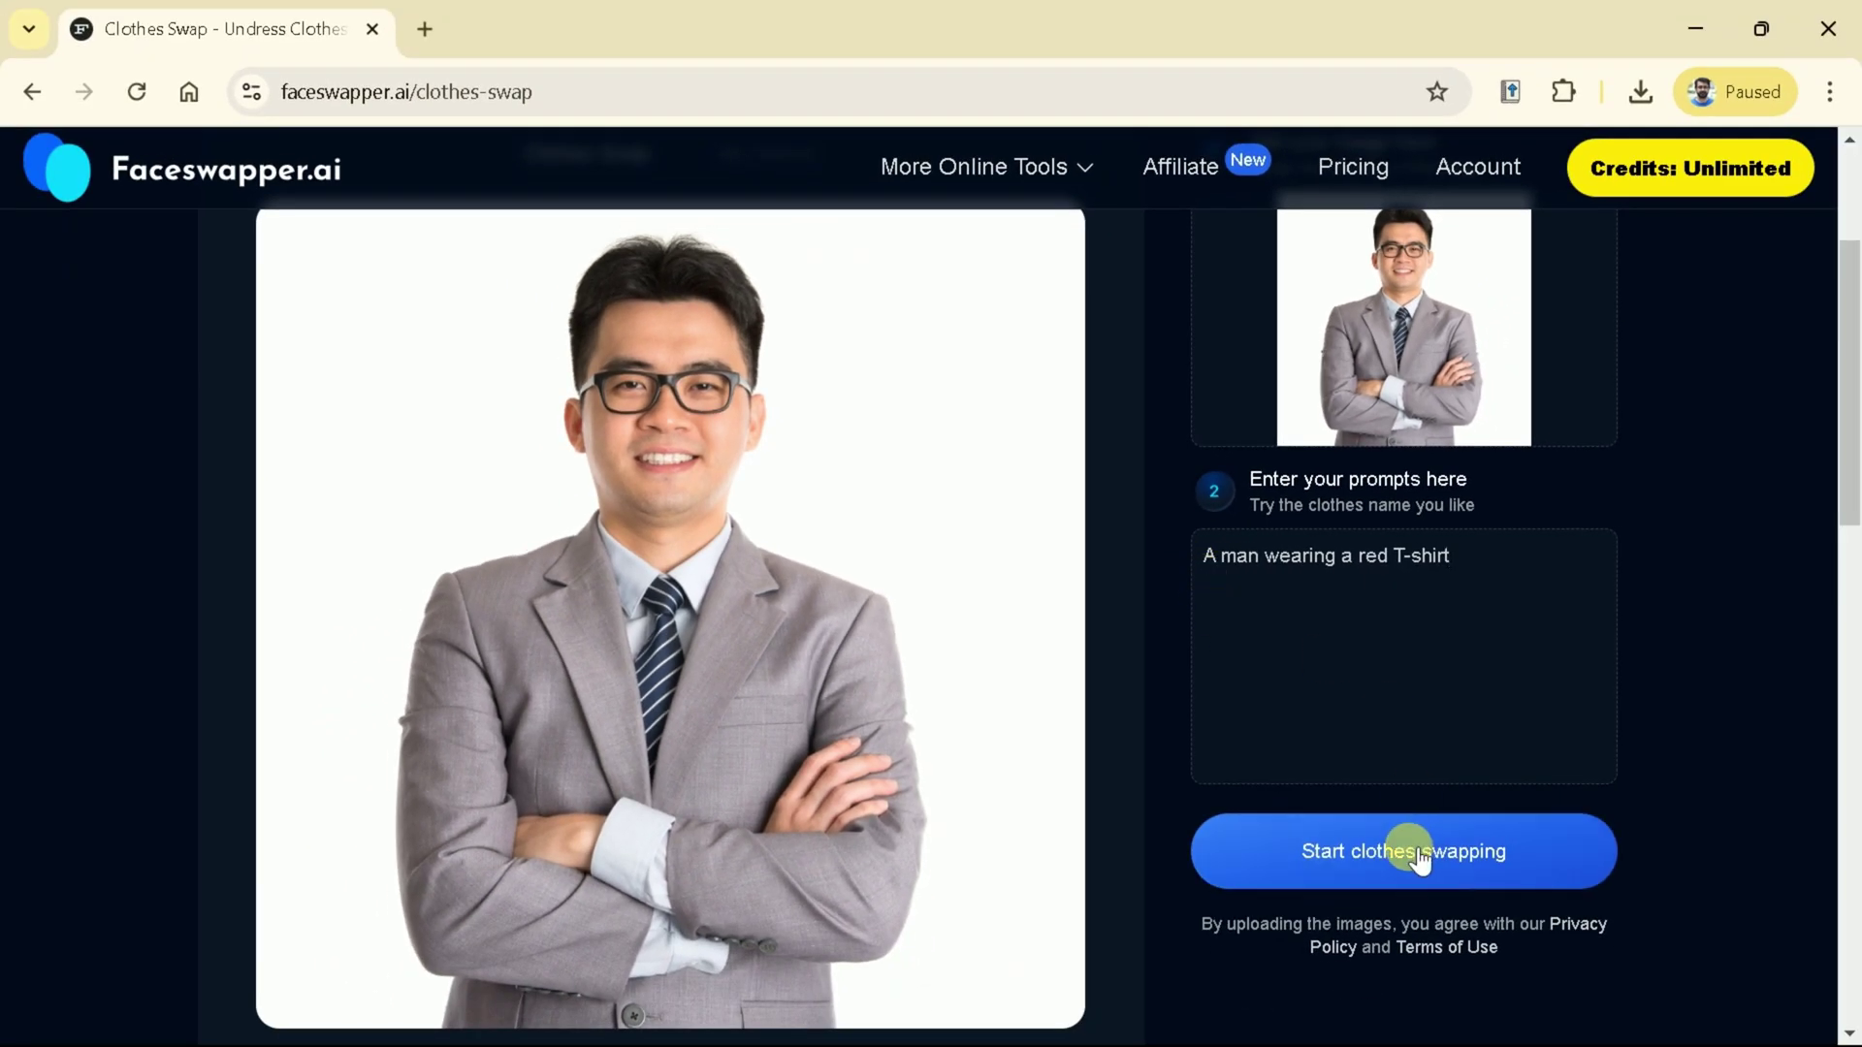
click(1419, 859)
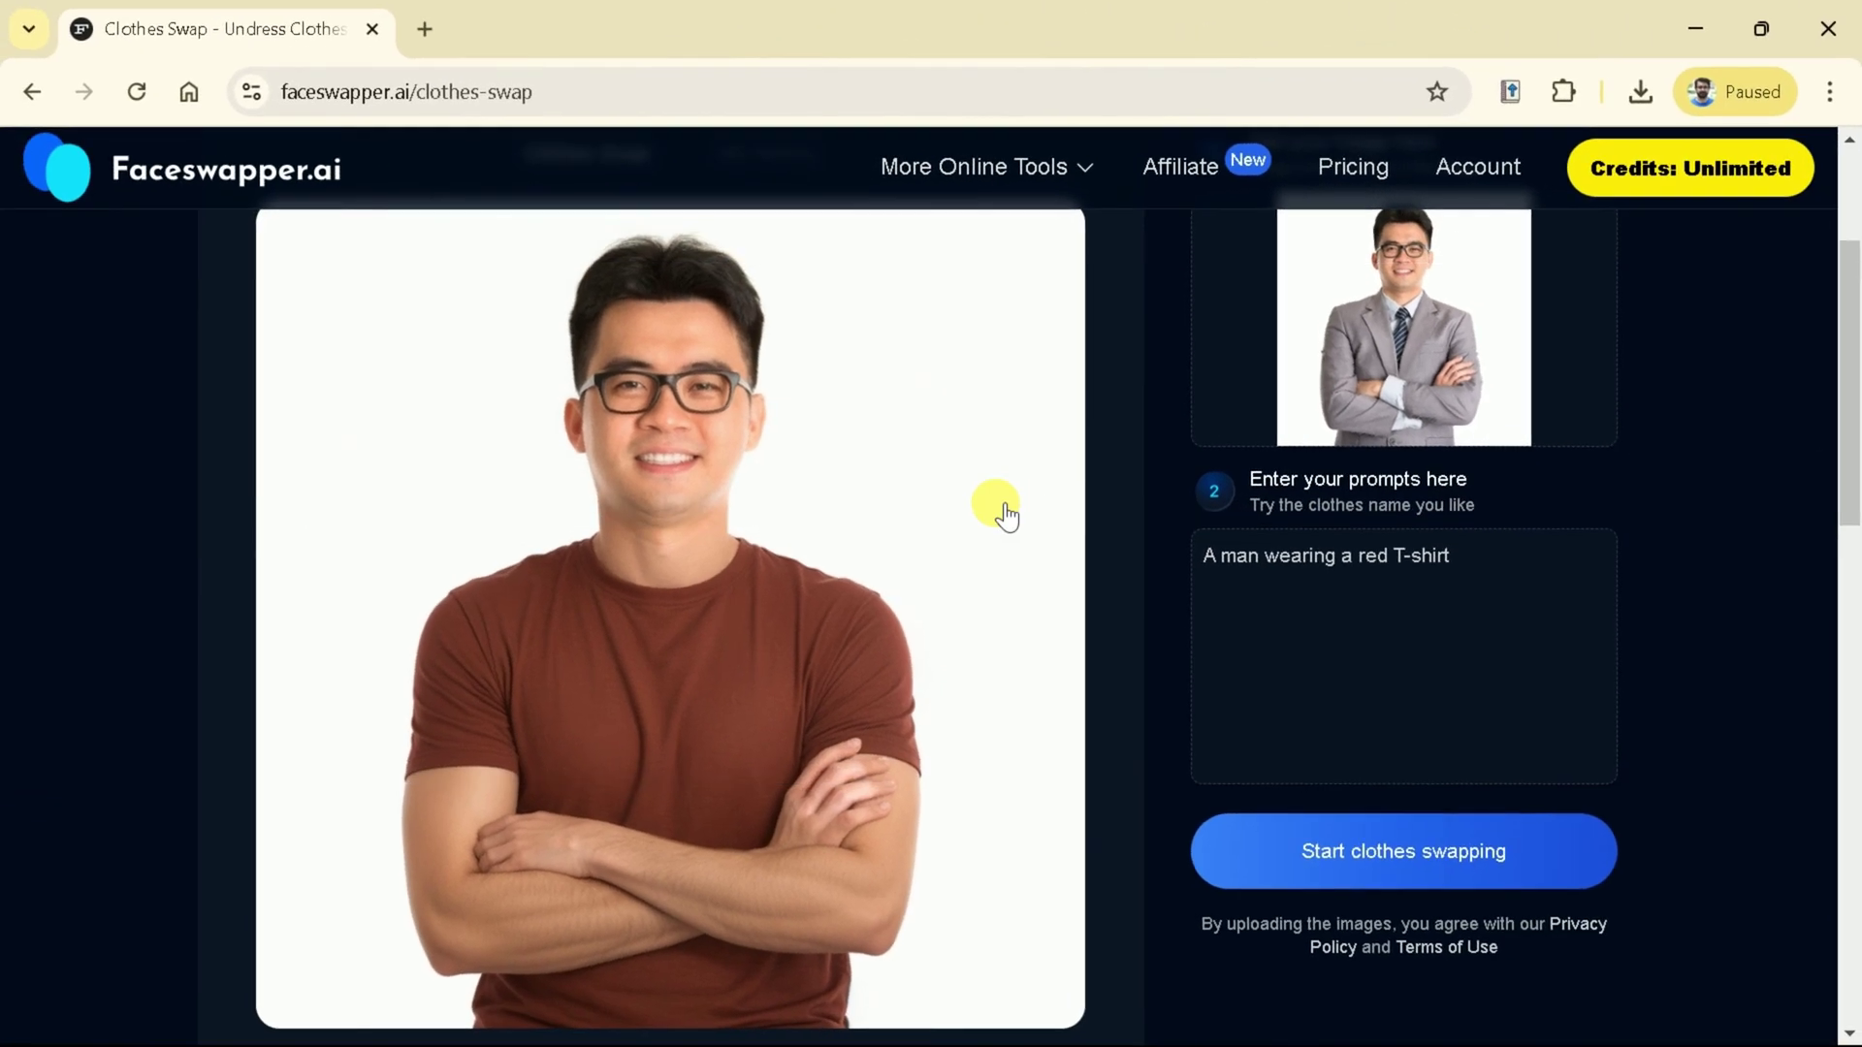
- Compare the red T-shirt result with the original suit, then begin editing the prompt
scroll(728, 707, down, 1)
scroll(722, 699, up, 1)
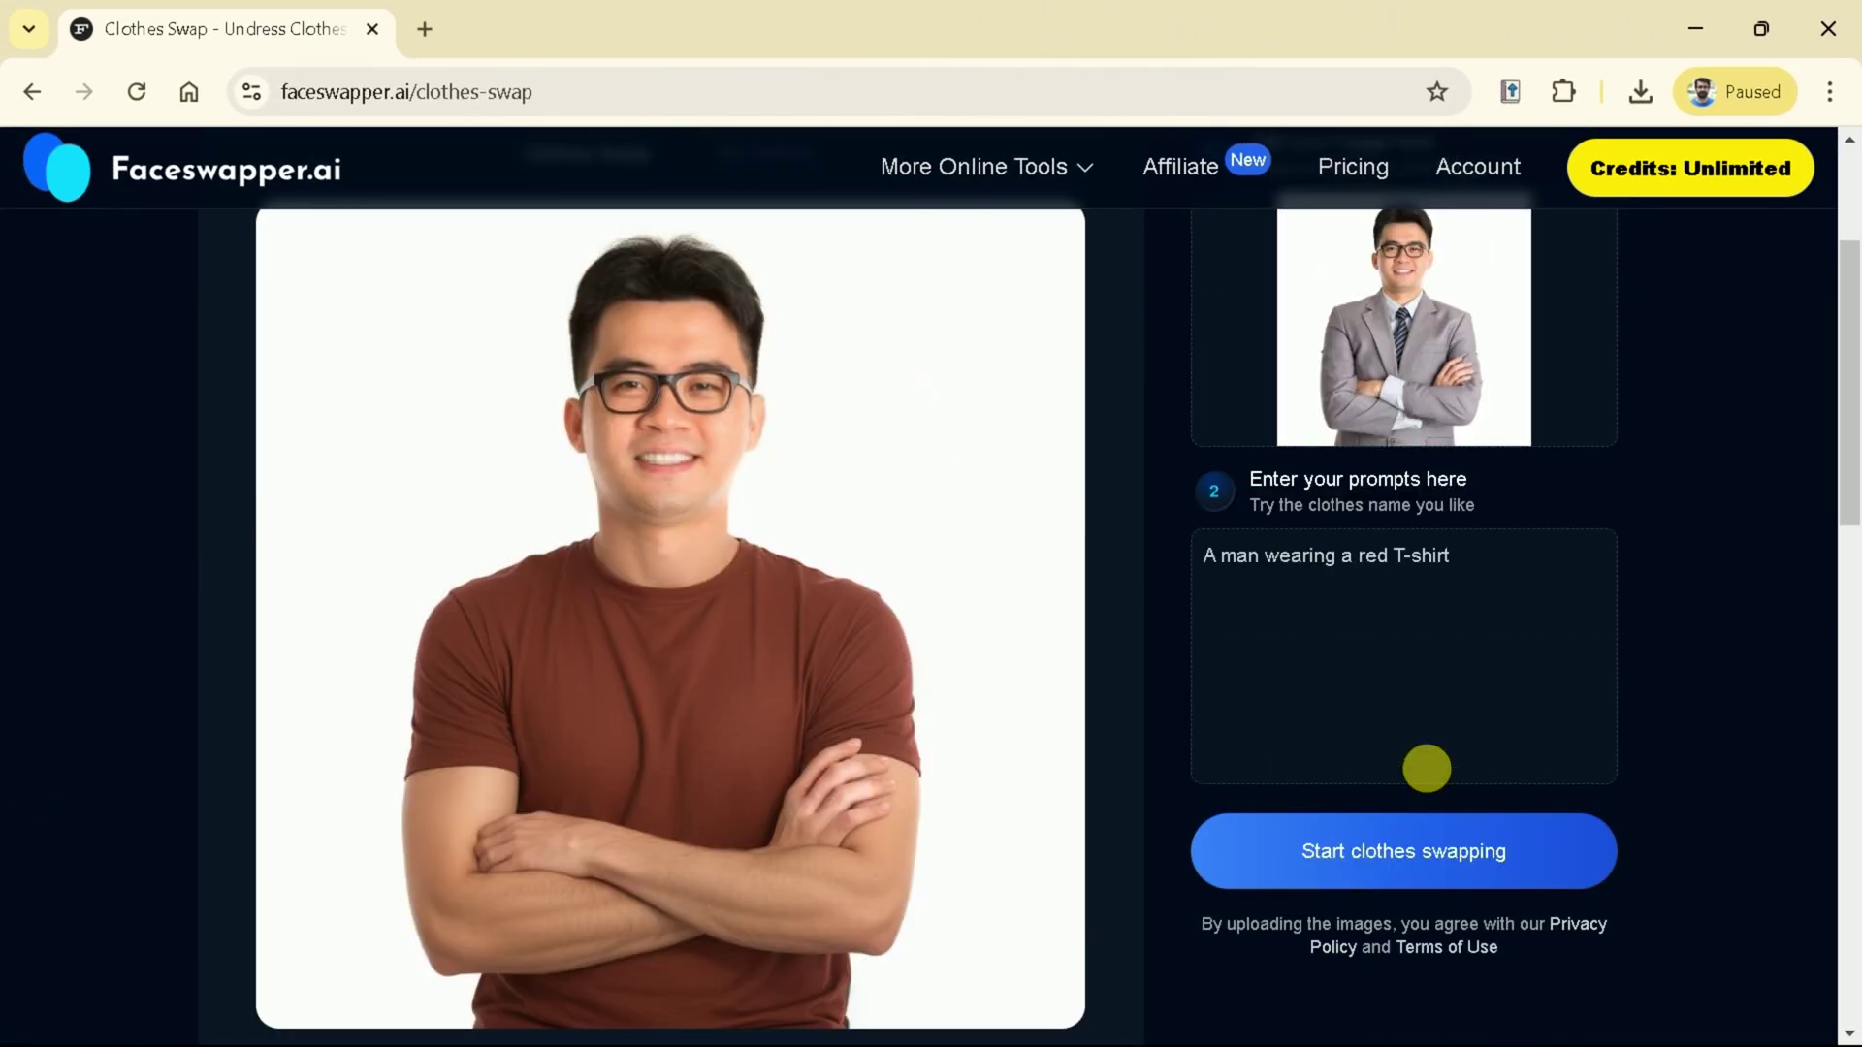
scroll(970, 863, down, 1)
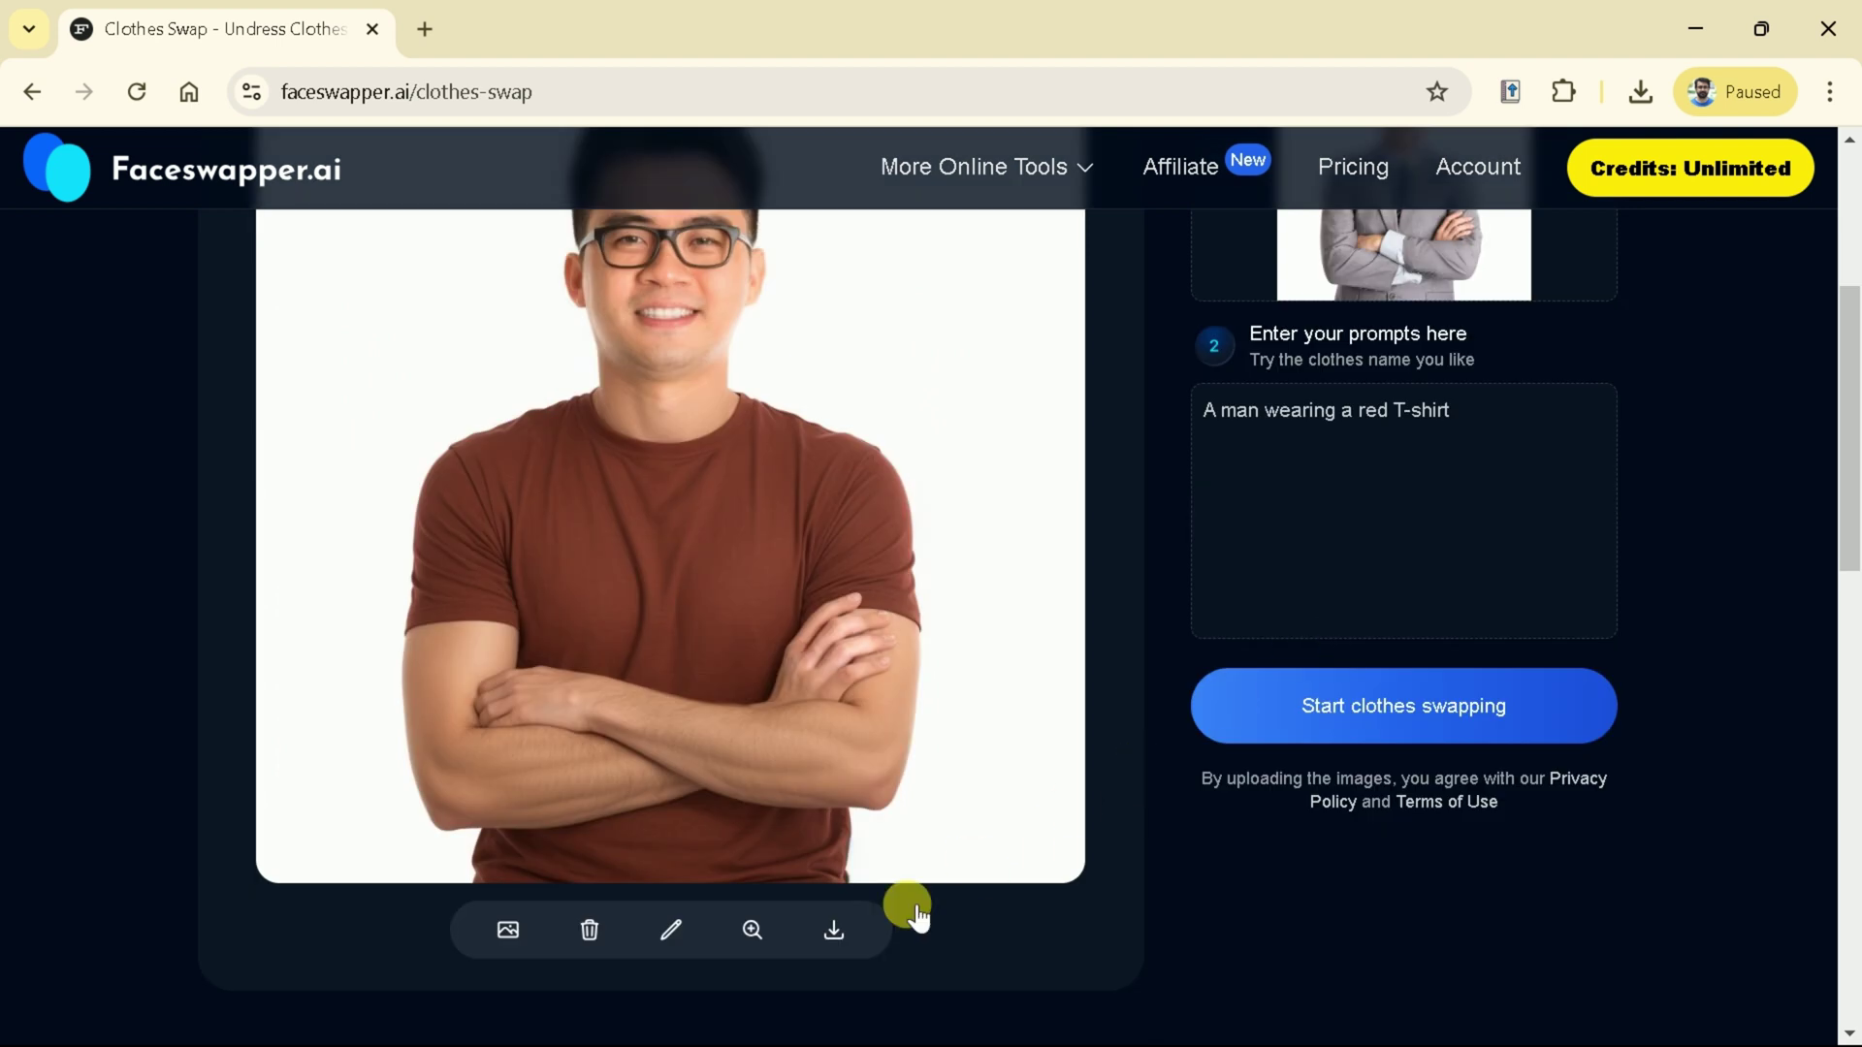
click(762, 931)
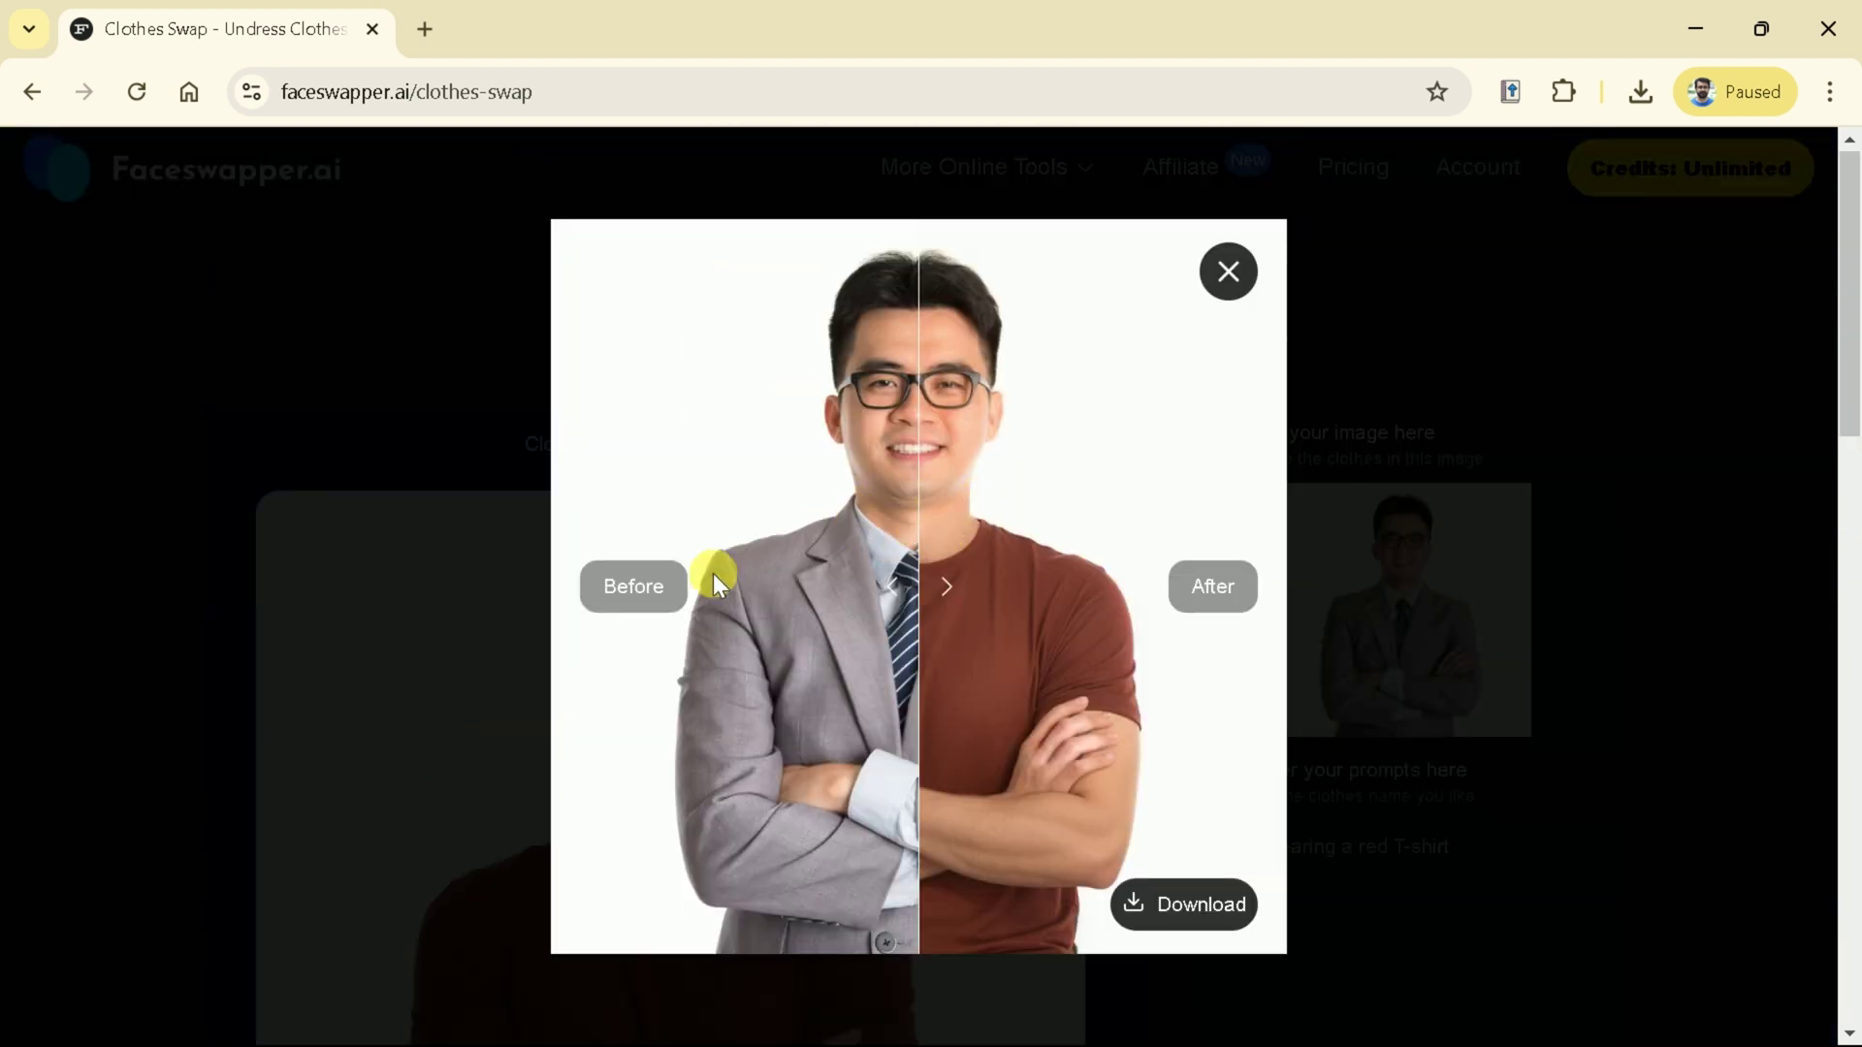
text(black)
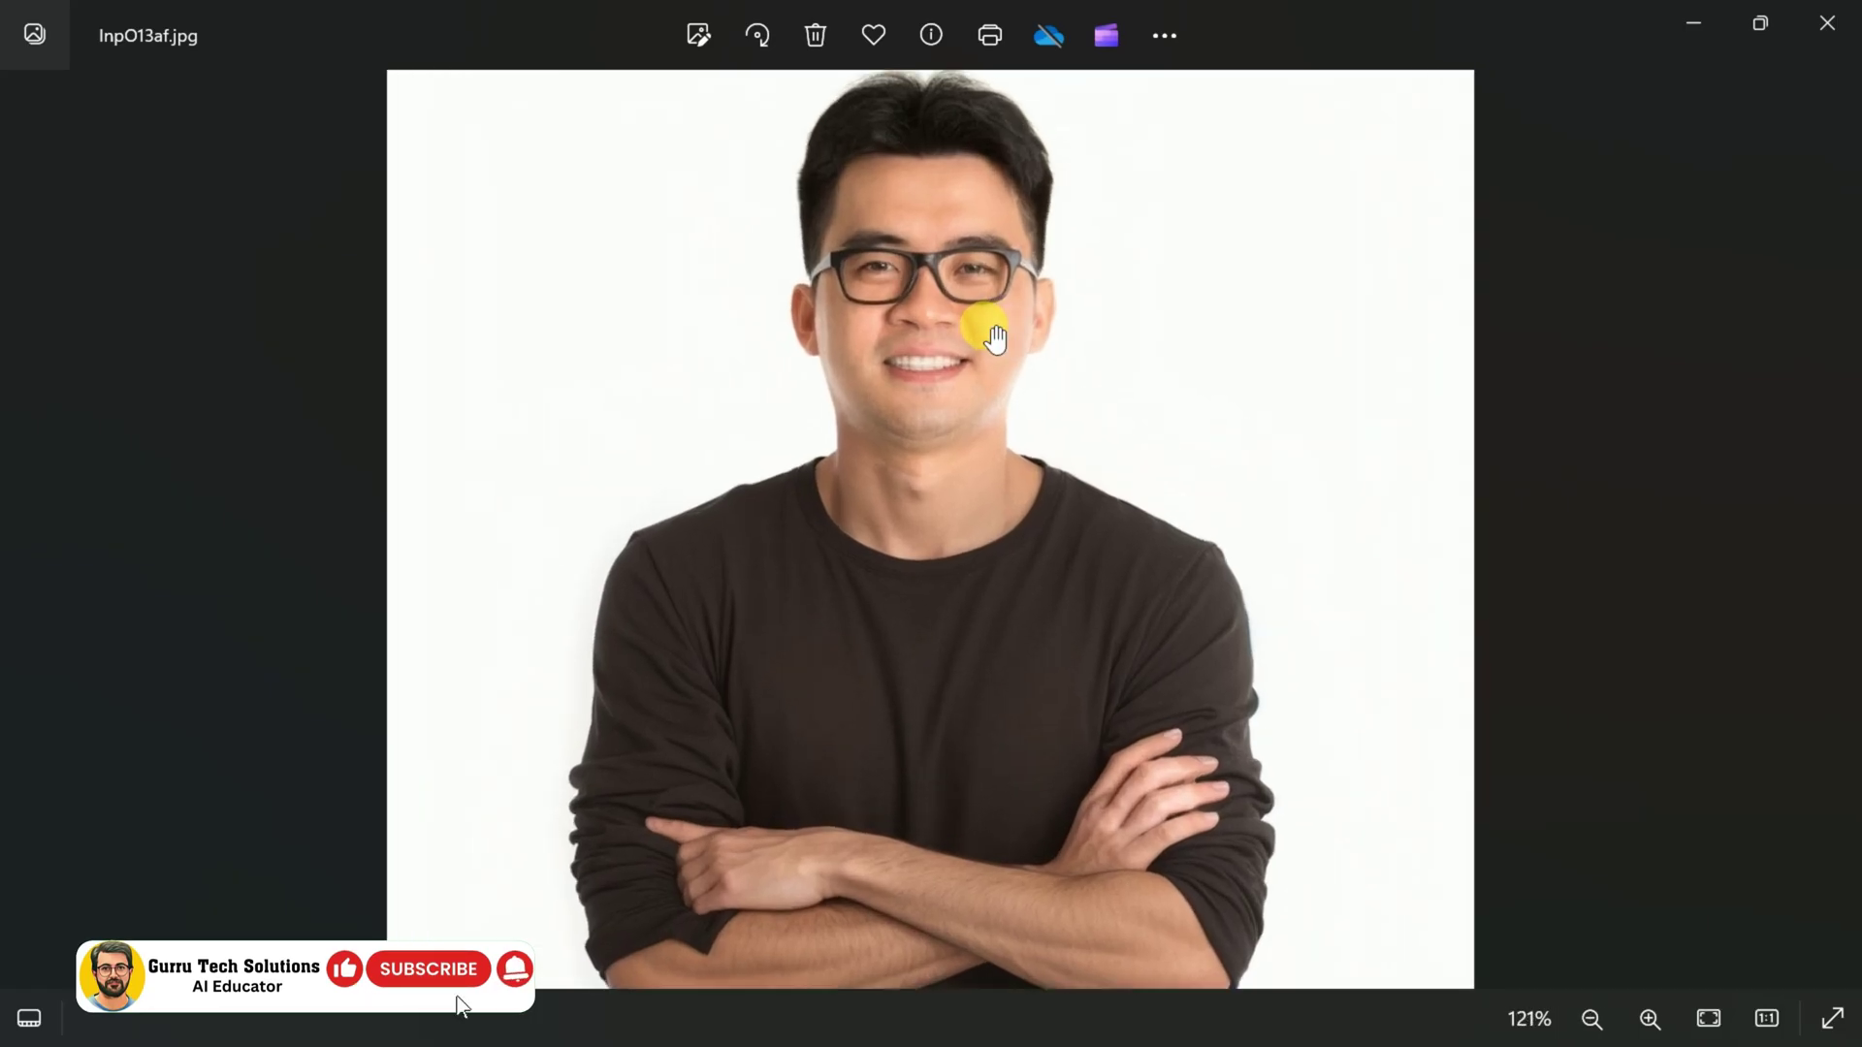
- Zoom and pan around InpO13af.jpg in Windows Photos to check the face and lower body
scroll(939, 478, up, 5)
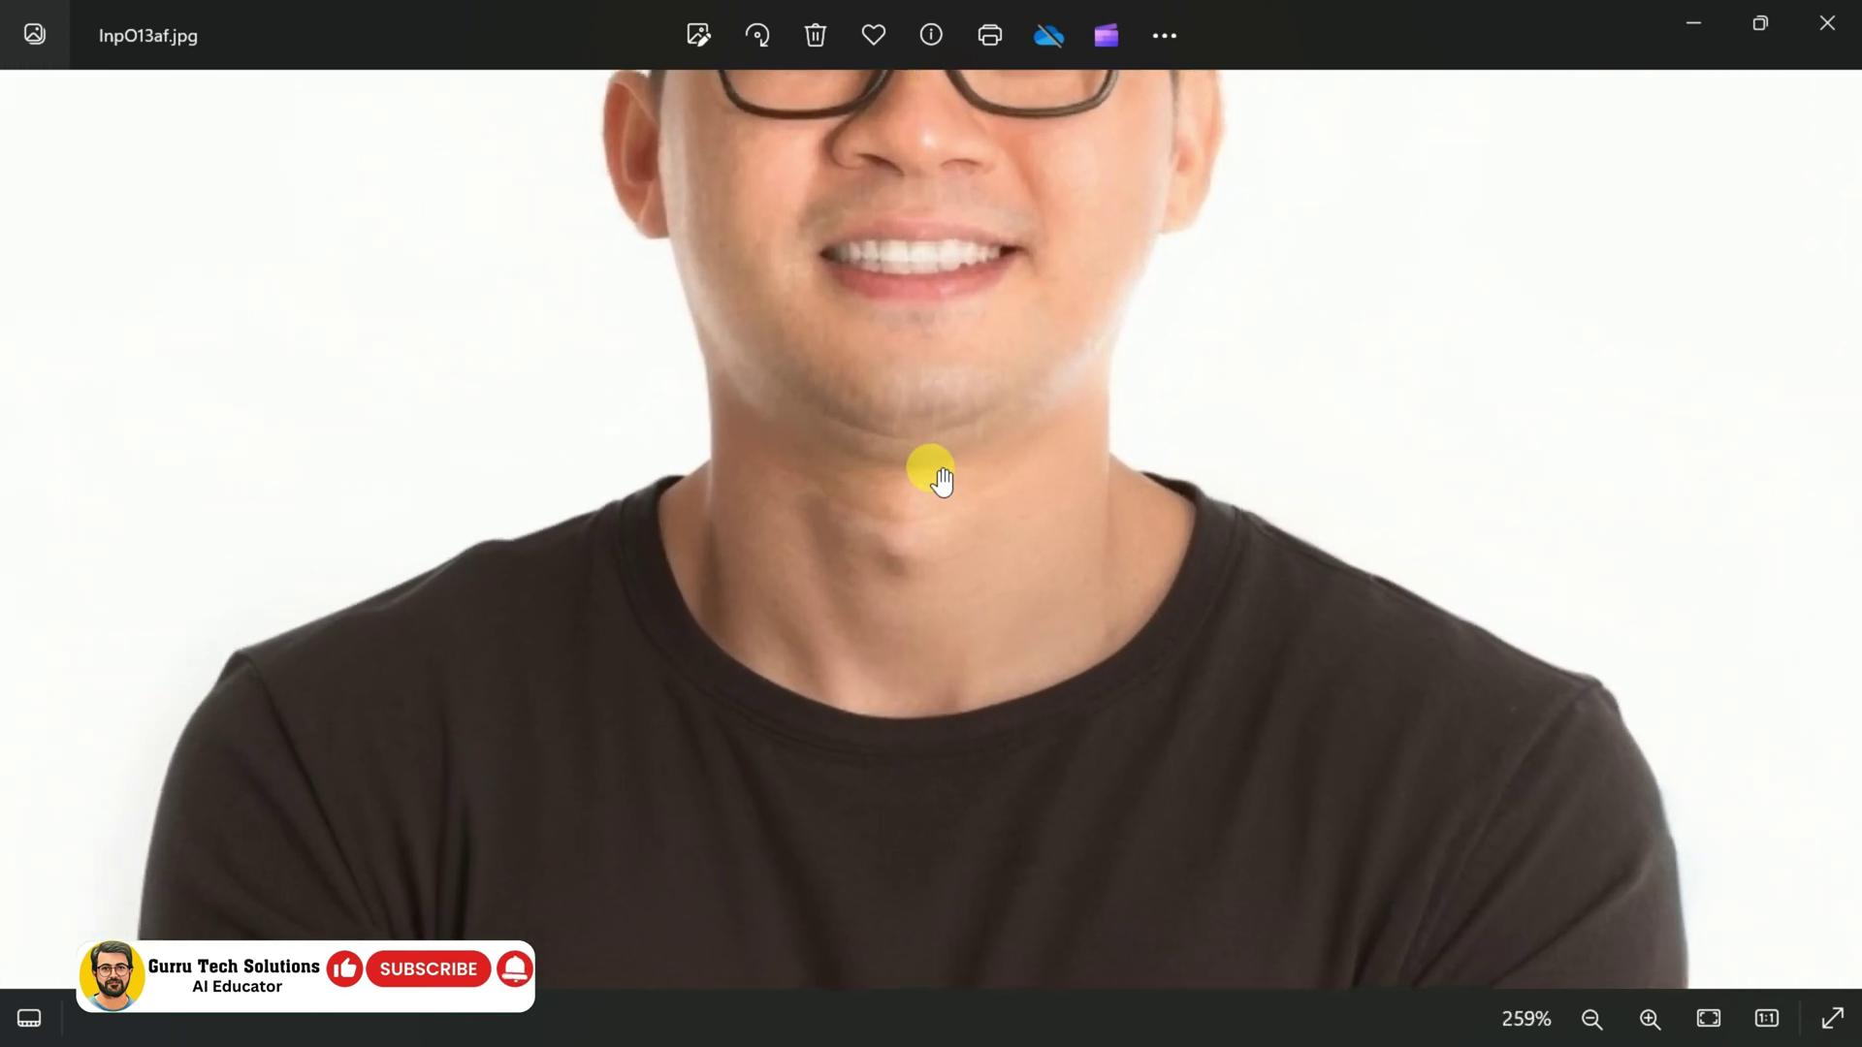
scroll(631, 573, down, 5)
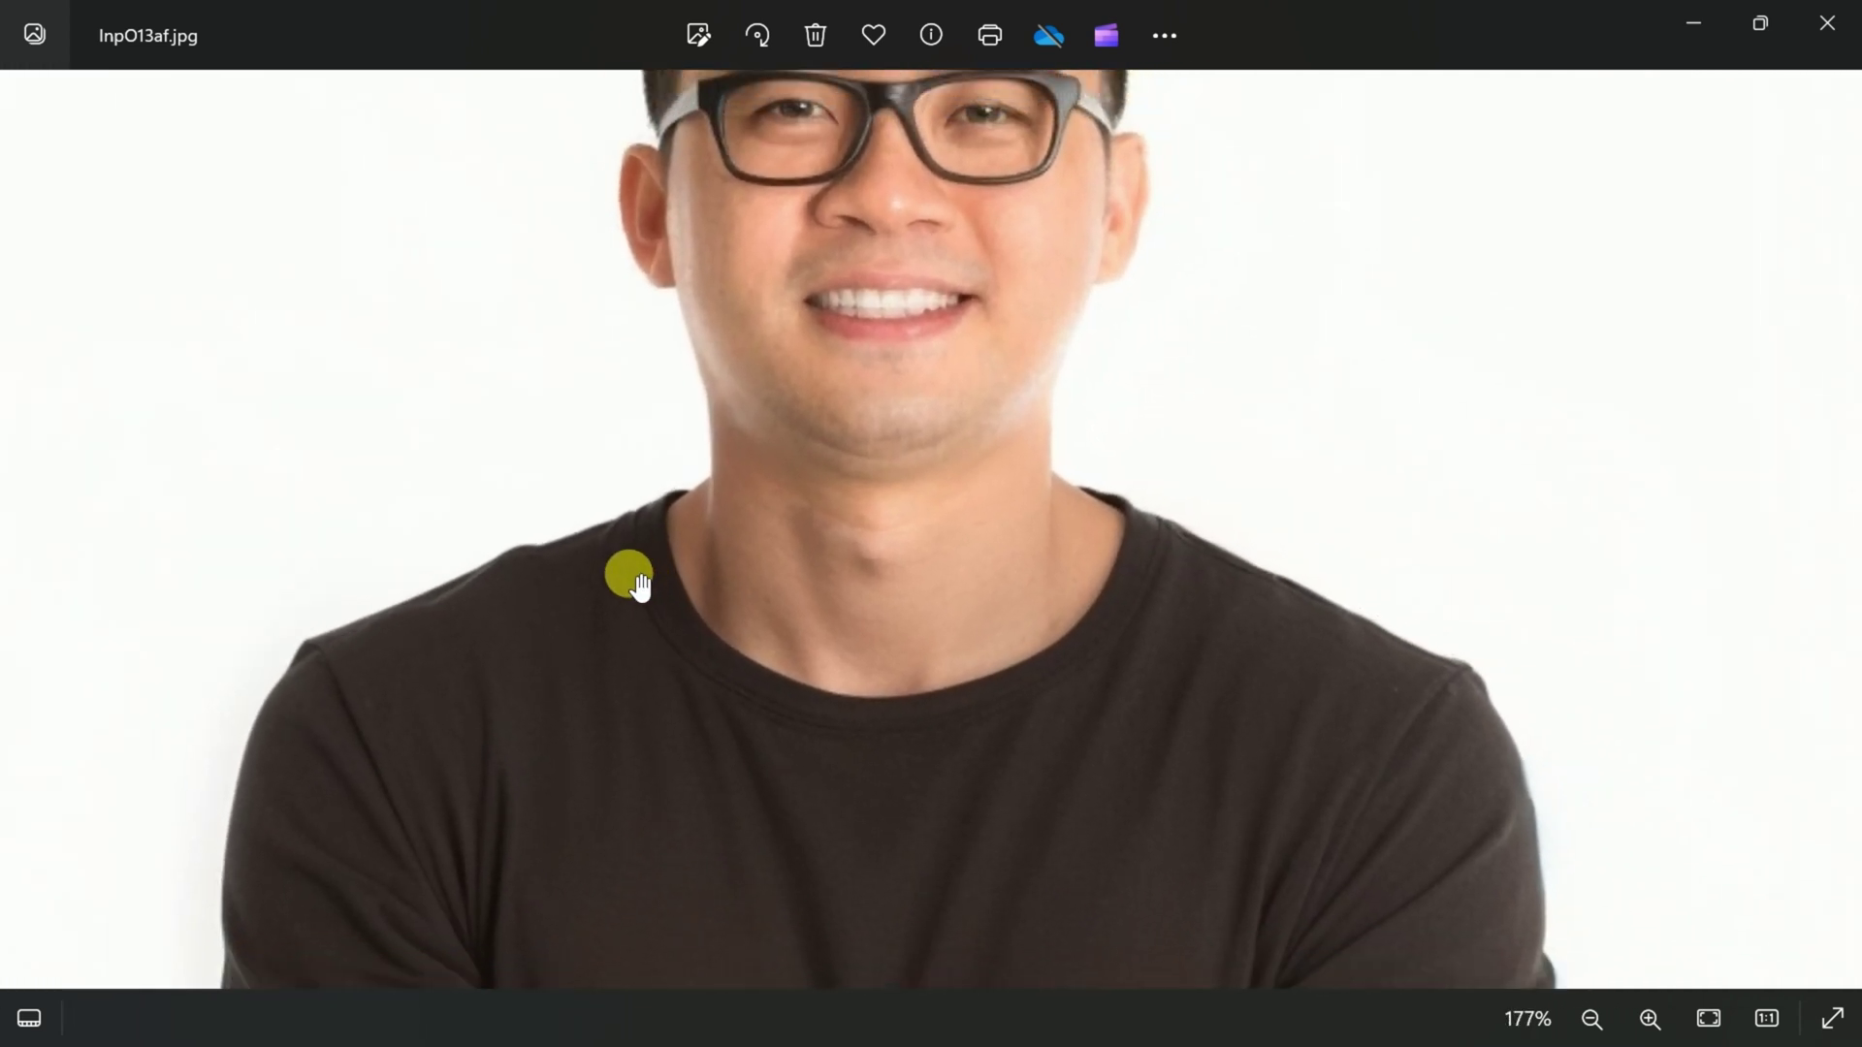
mouse_move(1081, 800)
mouse_down()
mouse_move(1064, 591)
mouse_move(1089, 782)
mouse_up()
scroll(948, 333, up, 1)
drag(948, 333, 960, 469)
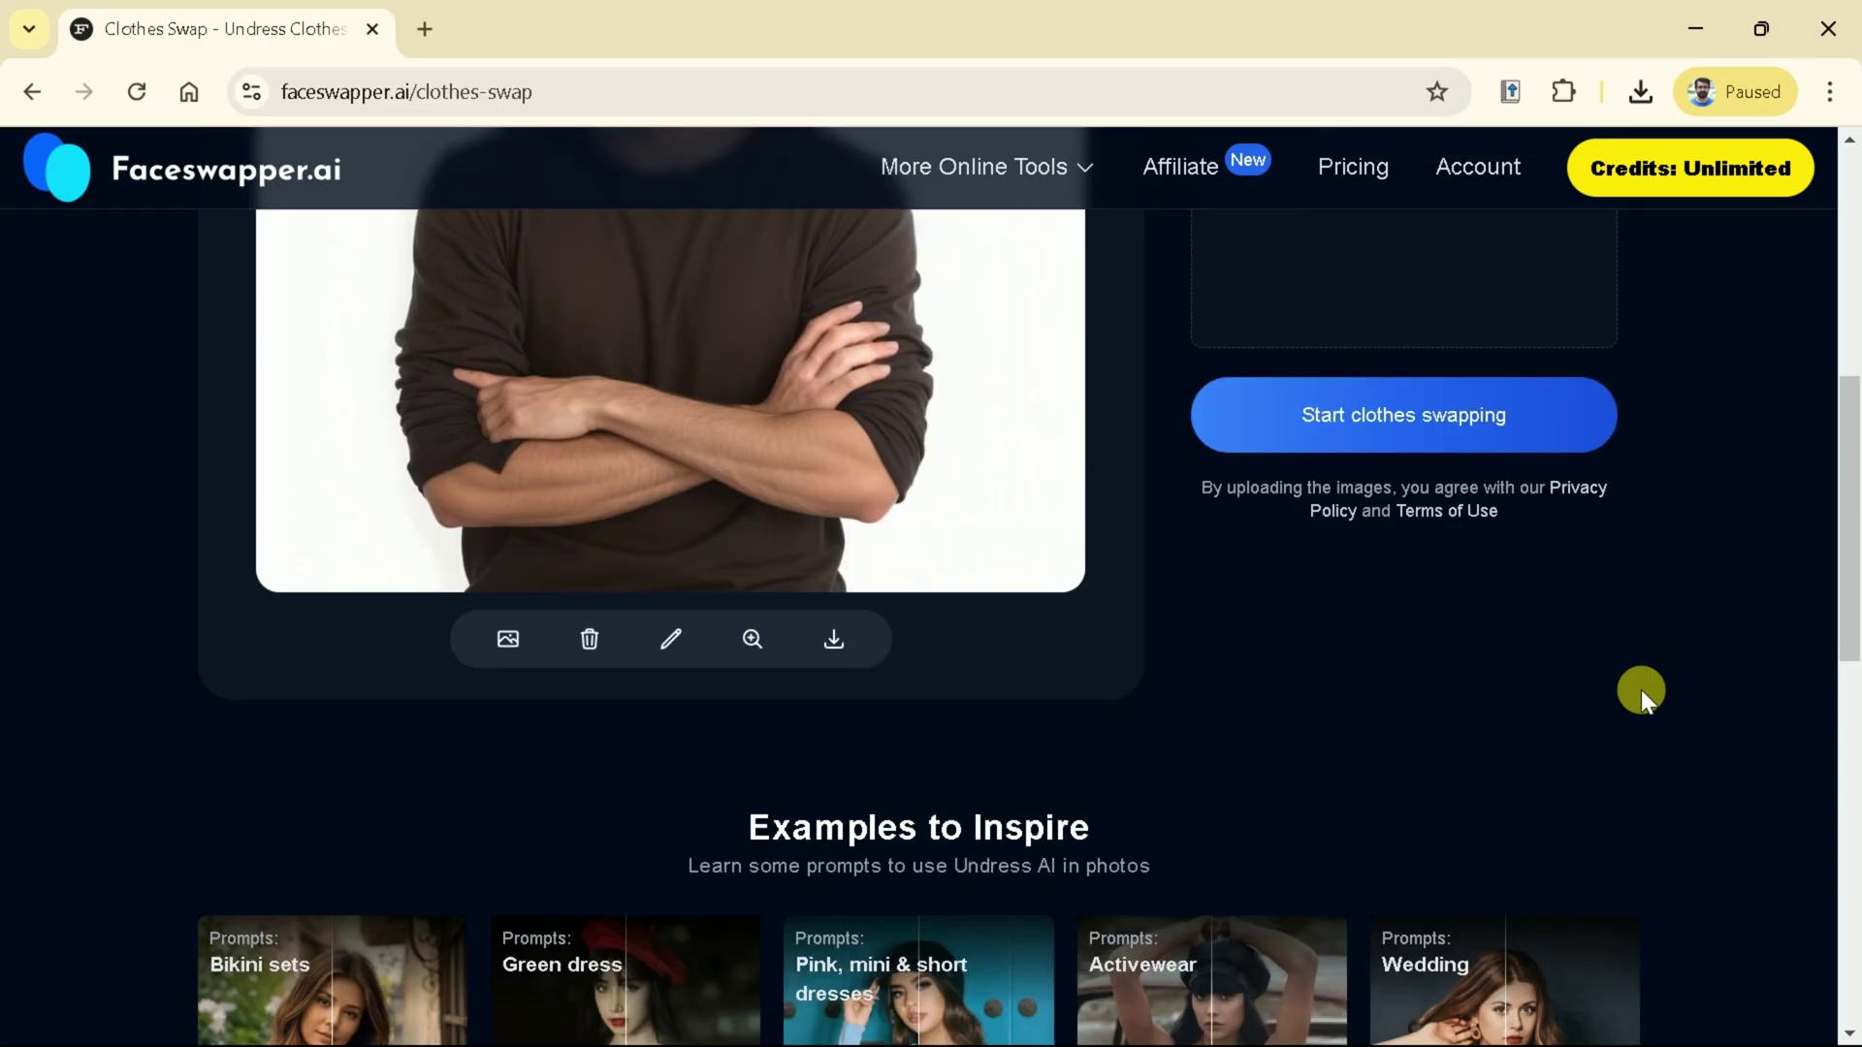
scroll(1641, 689, down, 4)
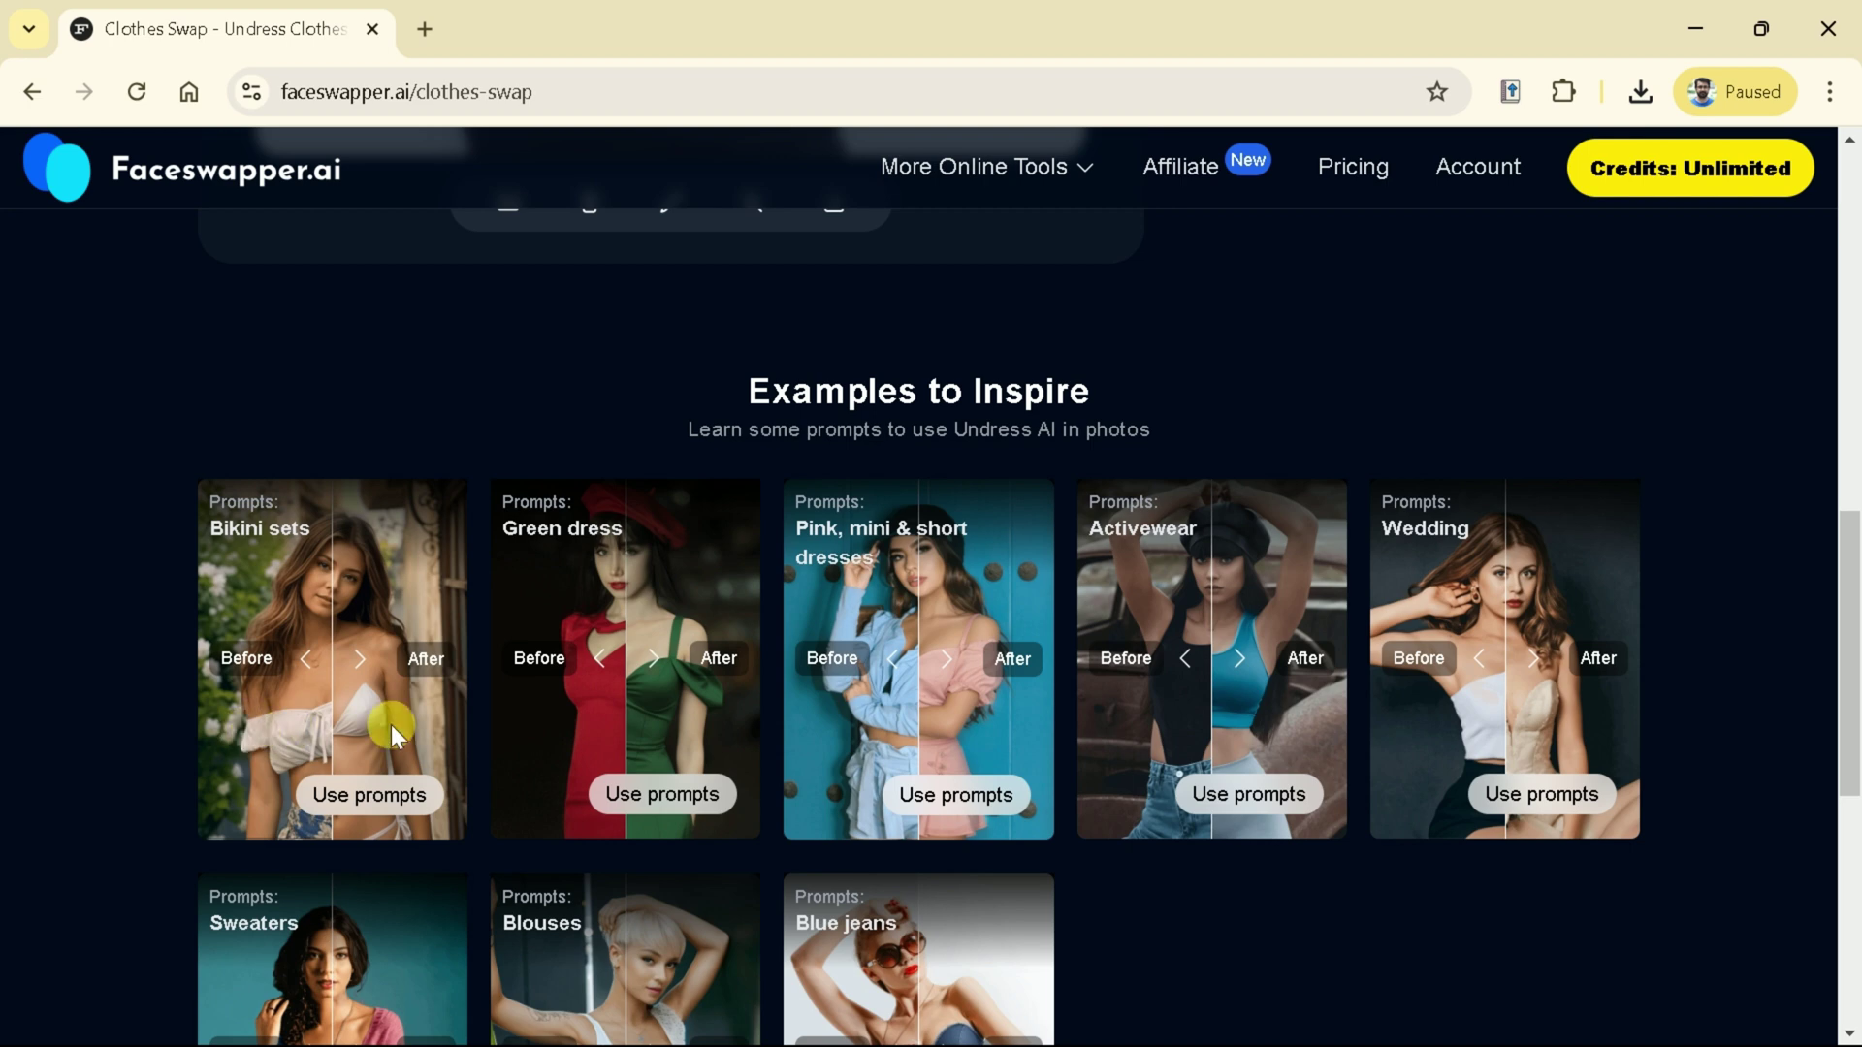
- Browse the Examples to Inspire prompts, then return home to 'Swap Face in Any Videos for Fun'
scroll(392, 725, down, 1)
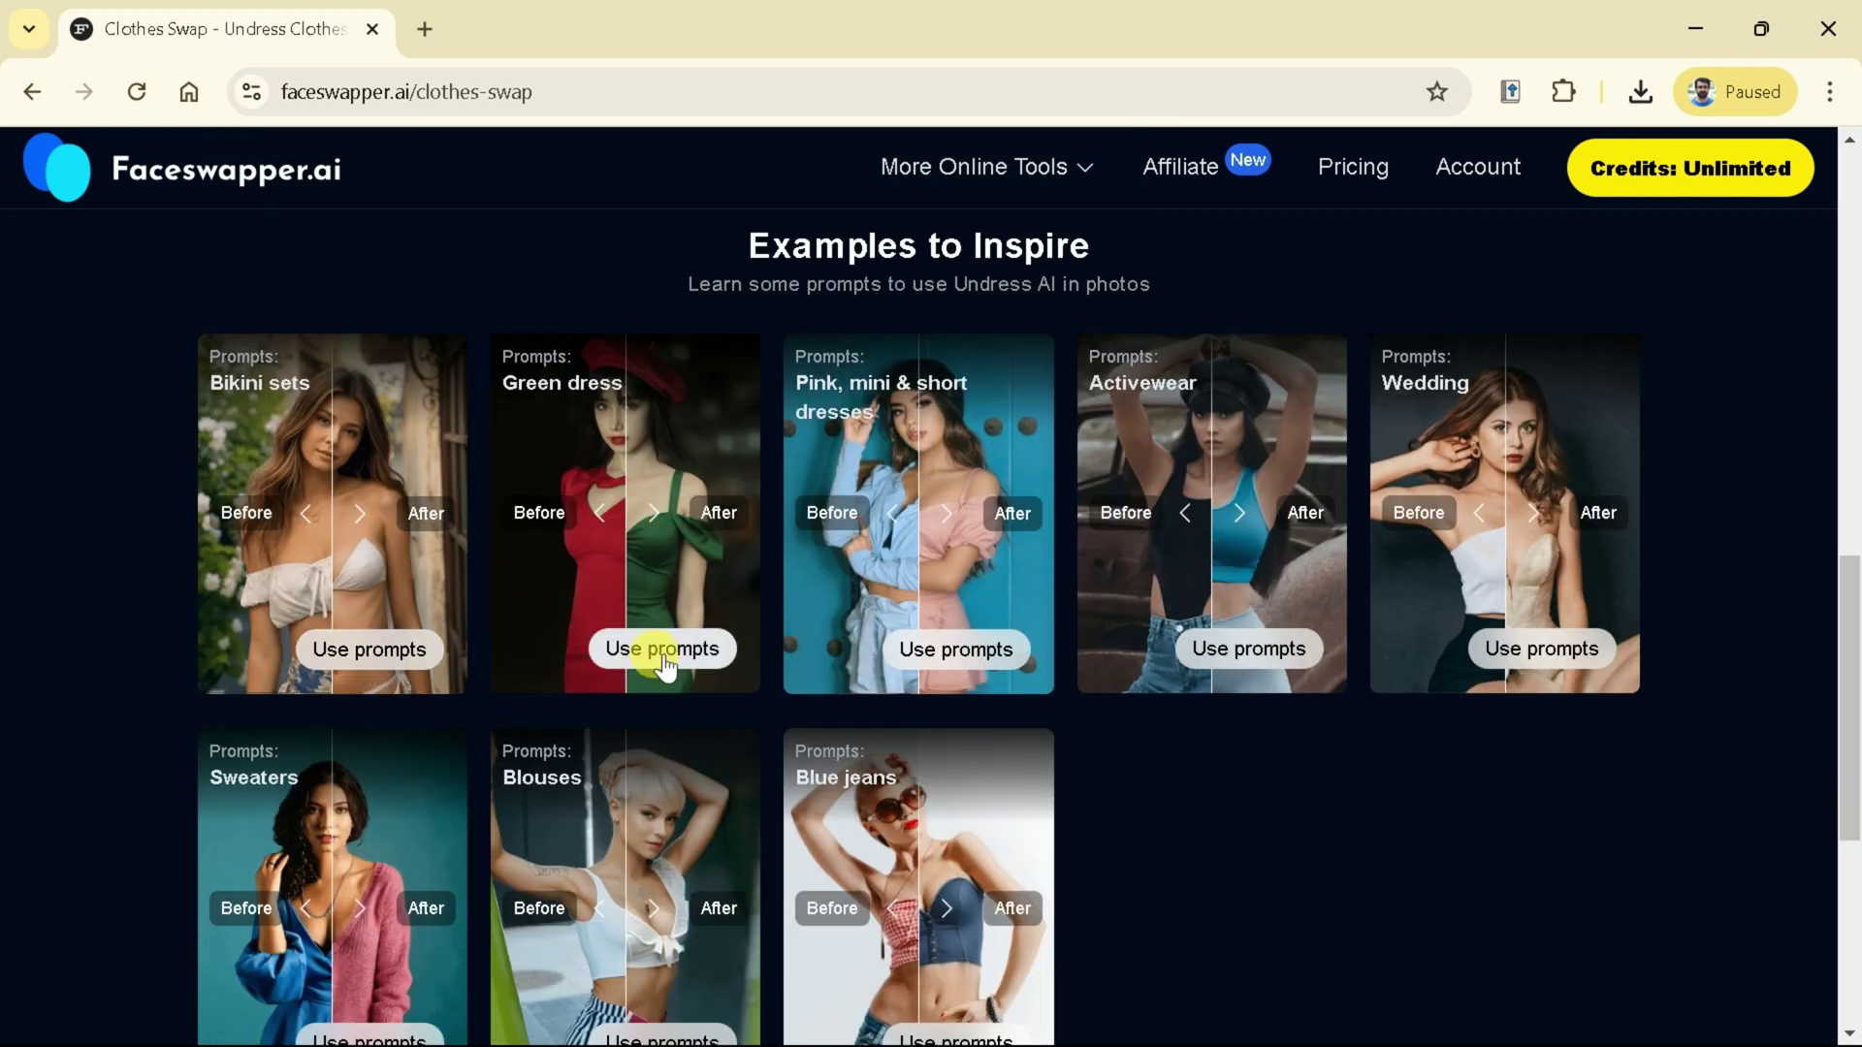
scroll(980, 696, down, 1)
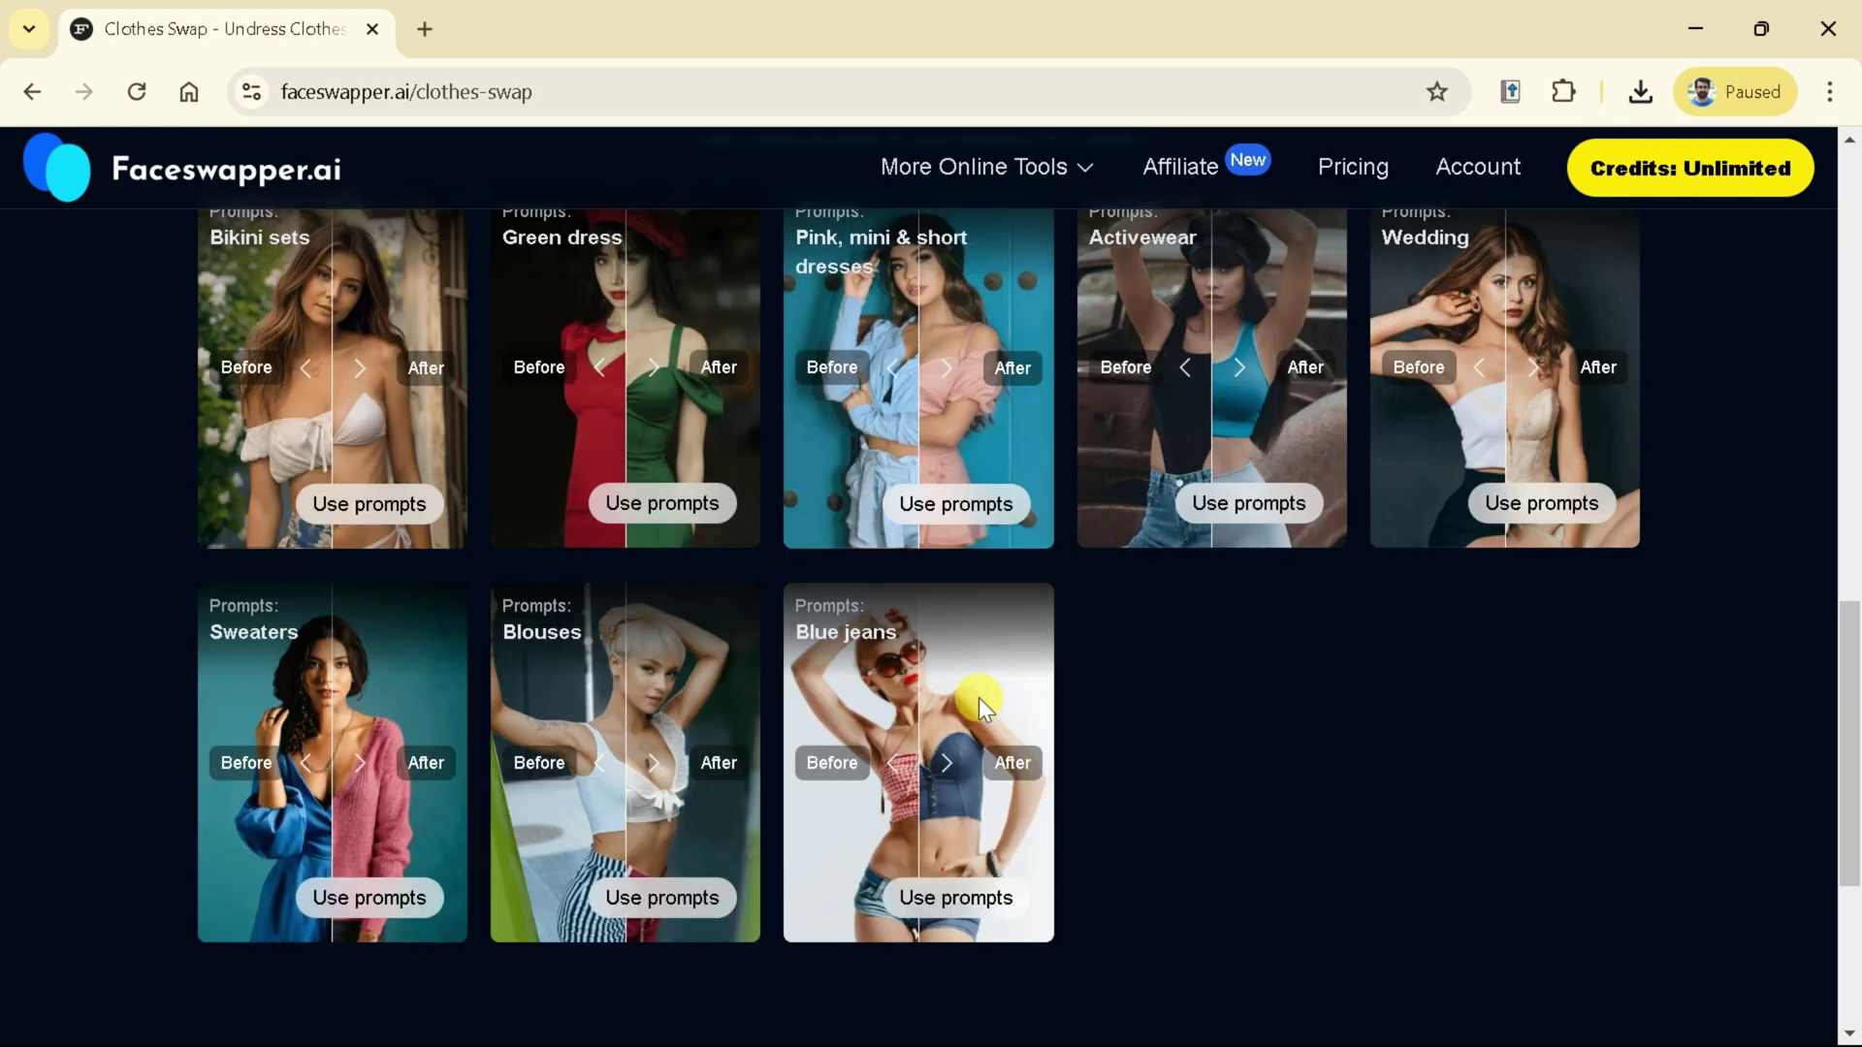
scroll(1206, 700, up, 2)
scroll(1267, 688, up, 7)
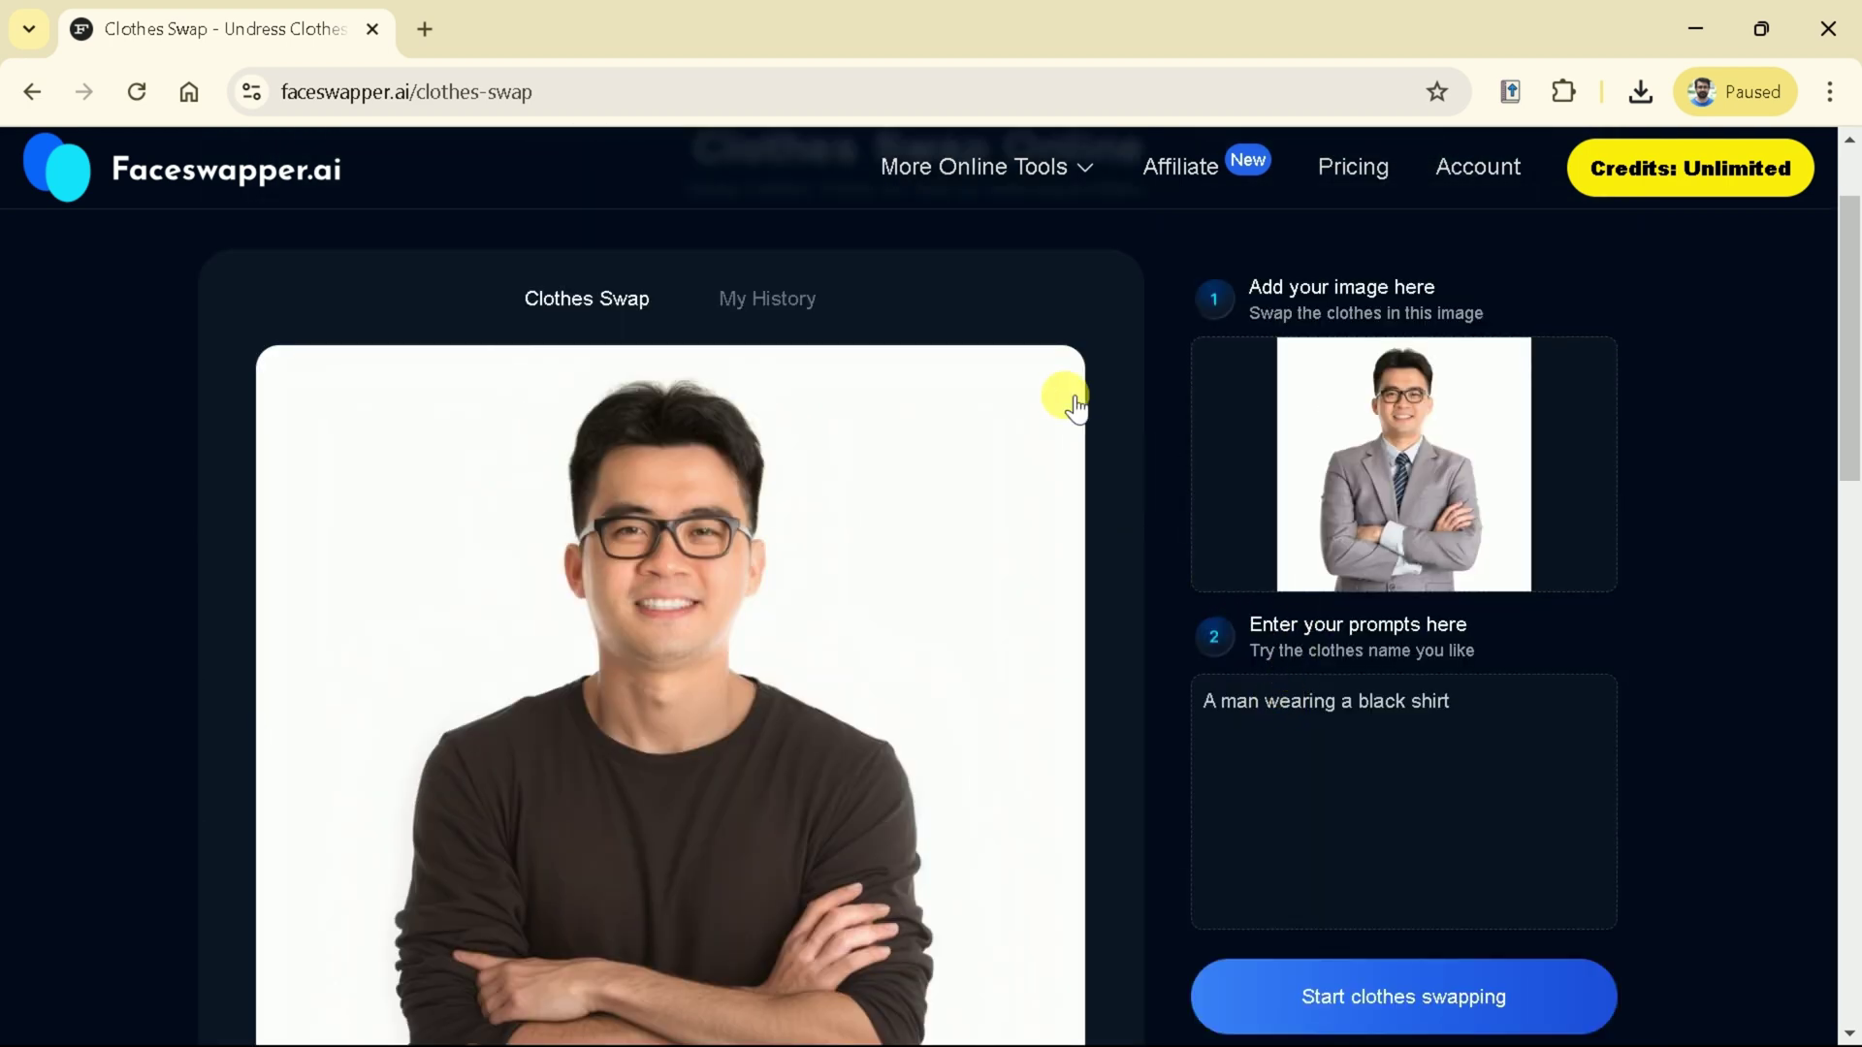
key(alt+Left)
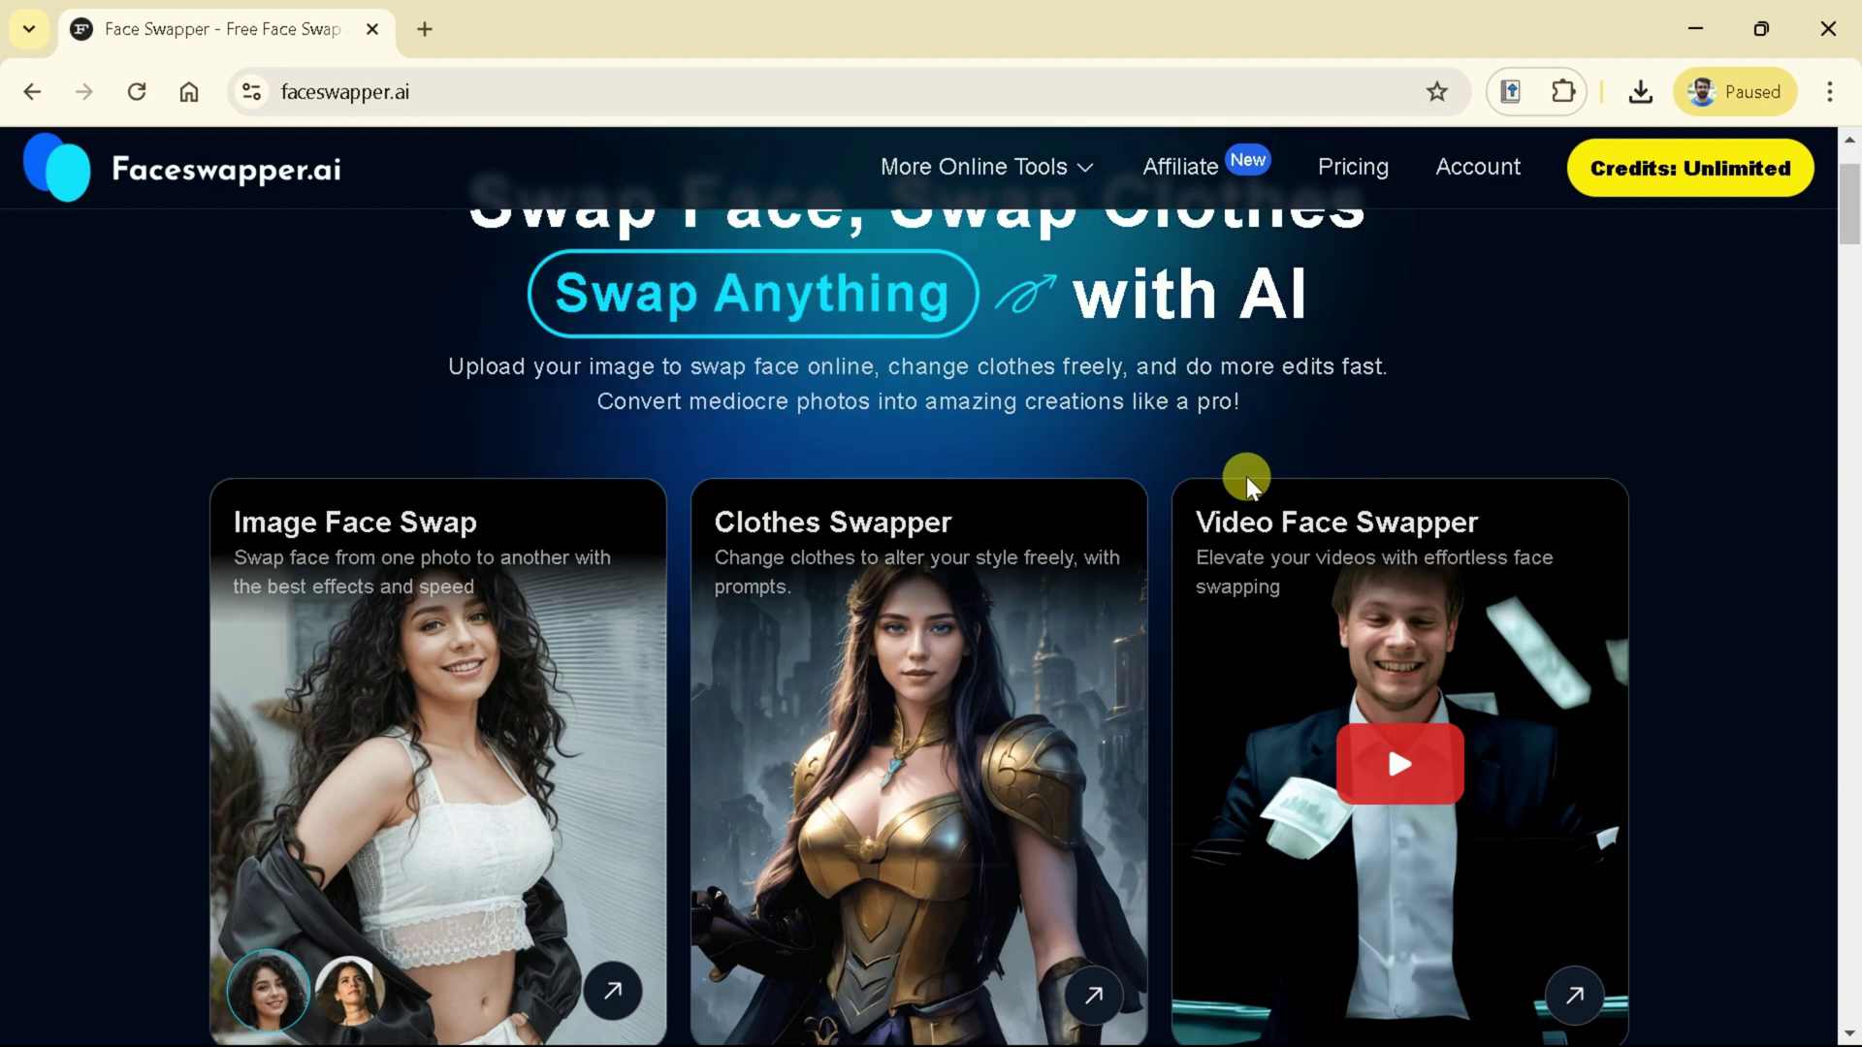
scroll(1247, 475, down, 10)
scroll(1238, 476, down, 2)
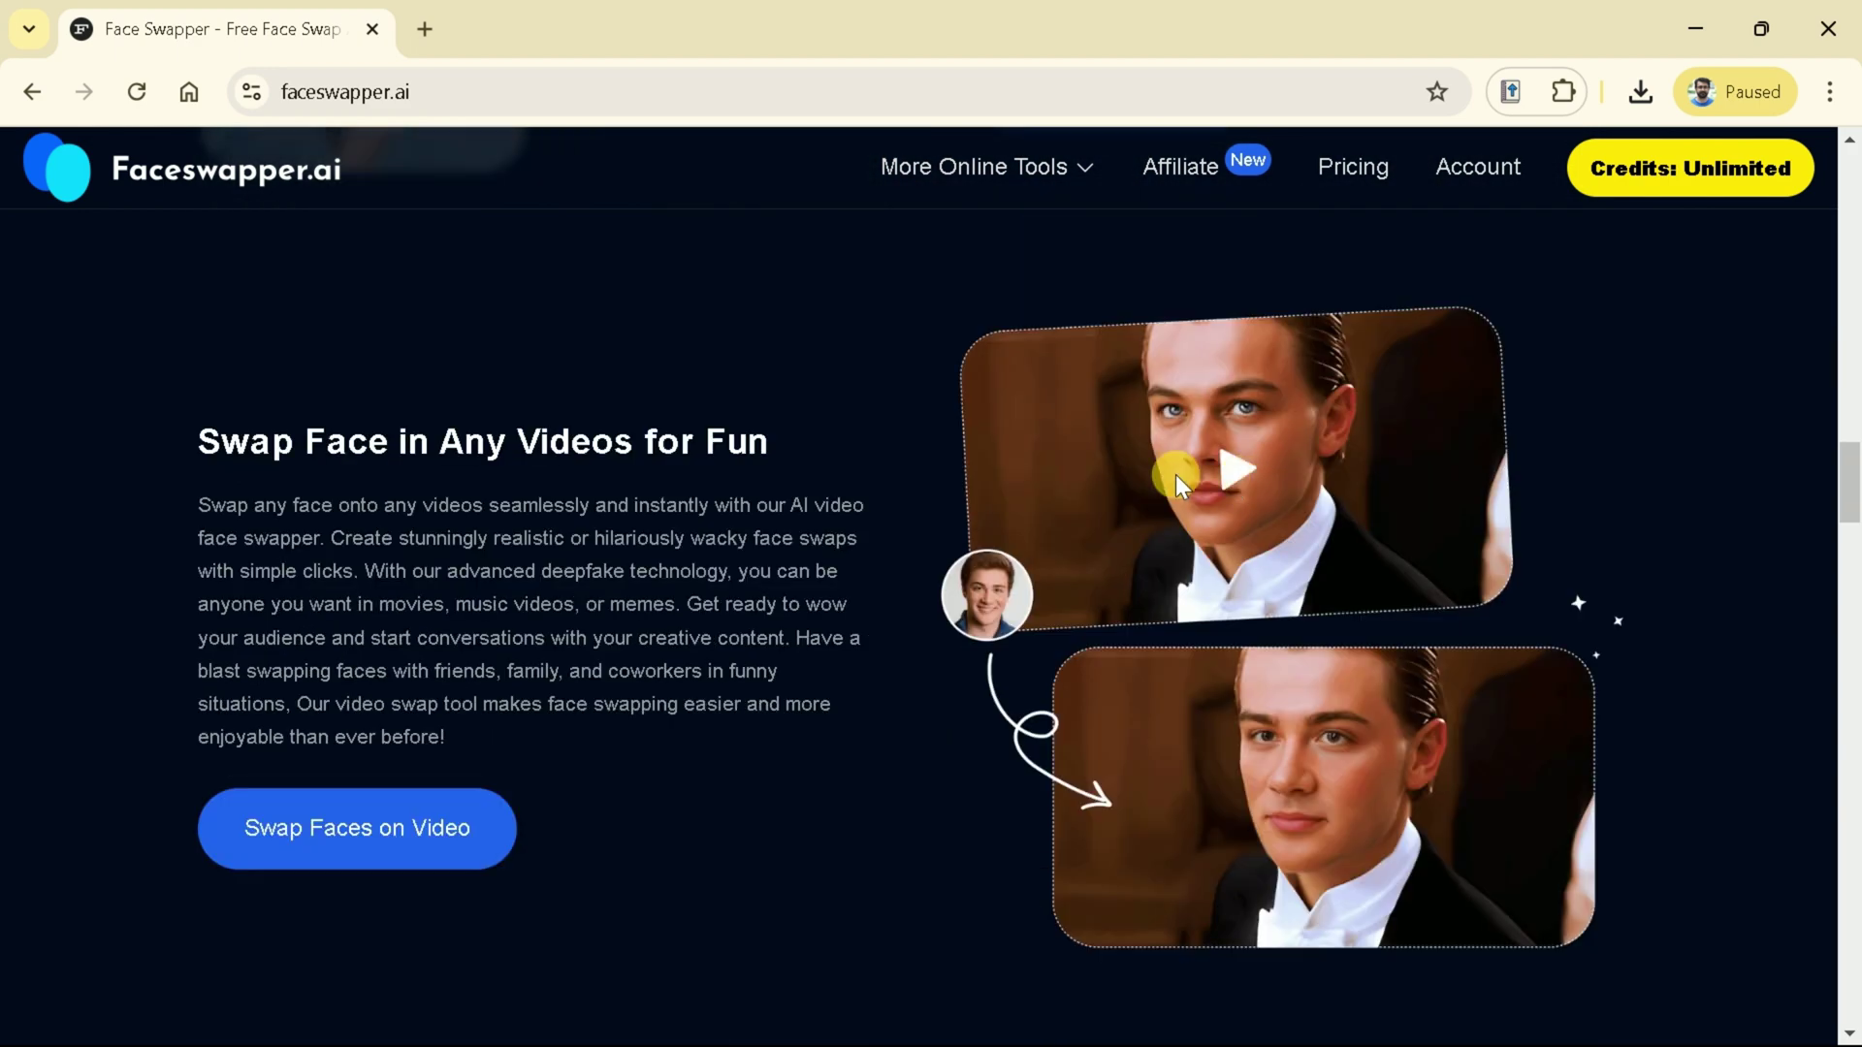
- Open the Video Face Swapper and preview 'Untitled design (2)' from Downloads as the target video
click(355, 829)
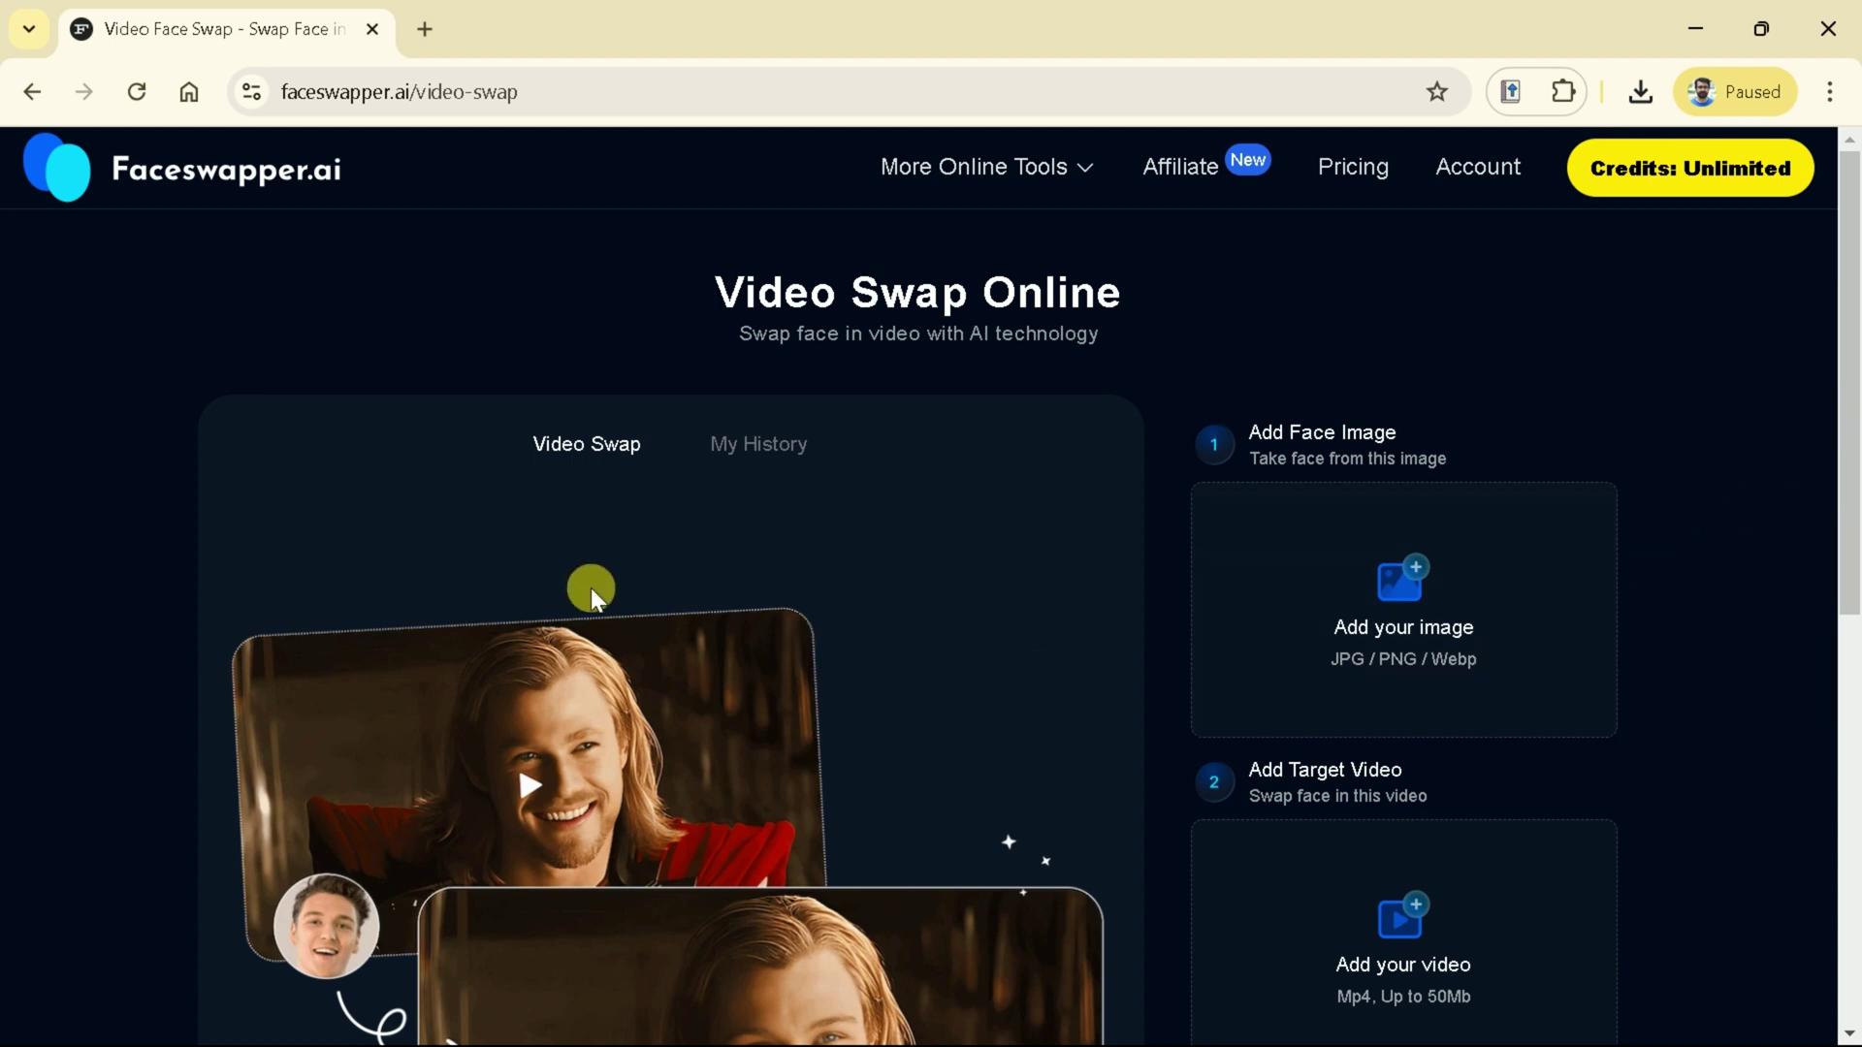
scroll(1438, 451, down, 2)
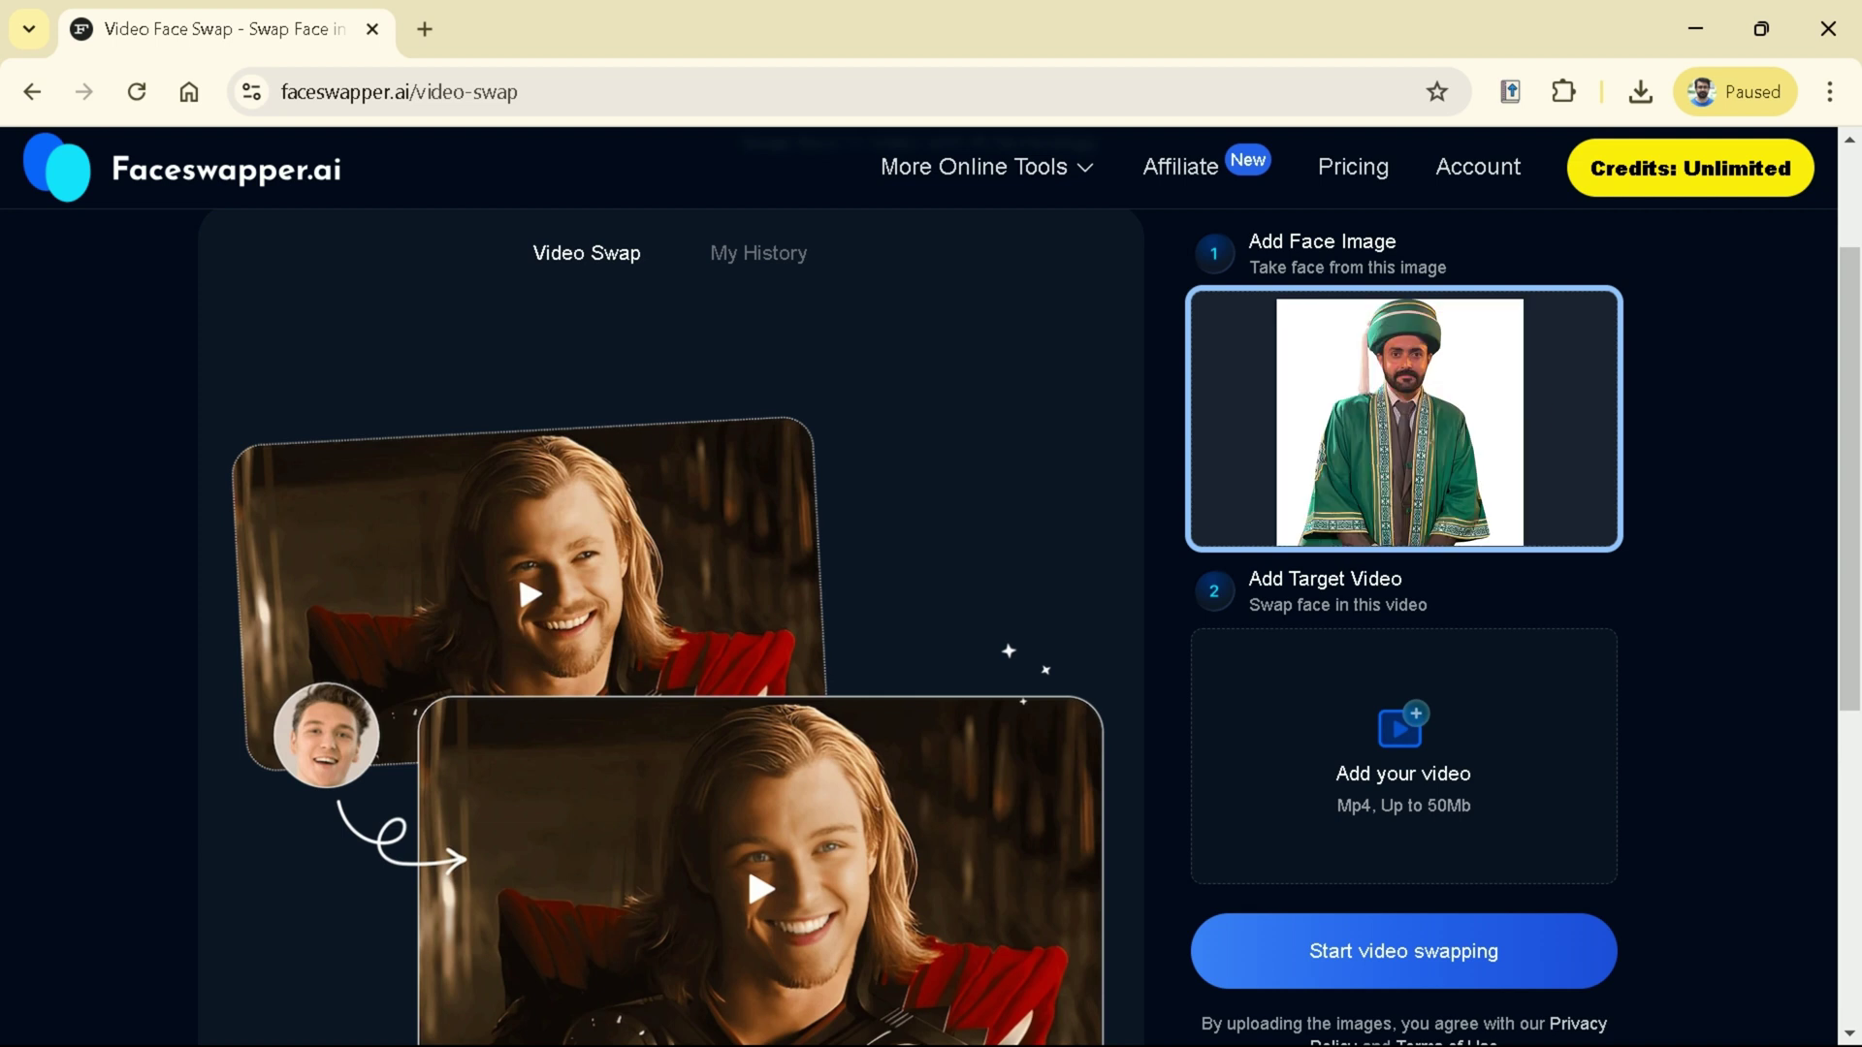
click(1455, 768)
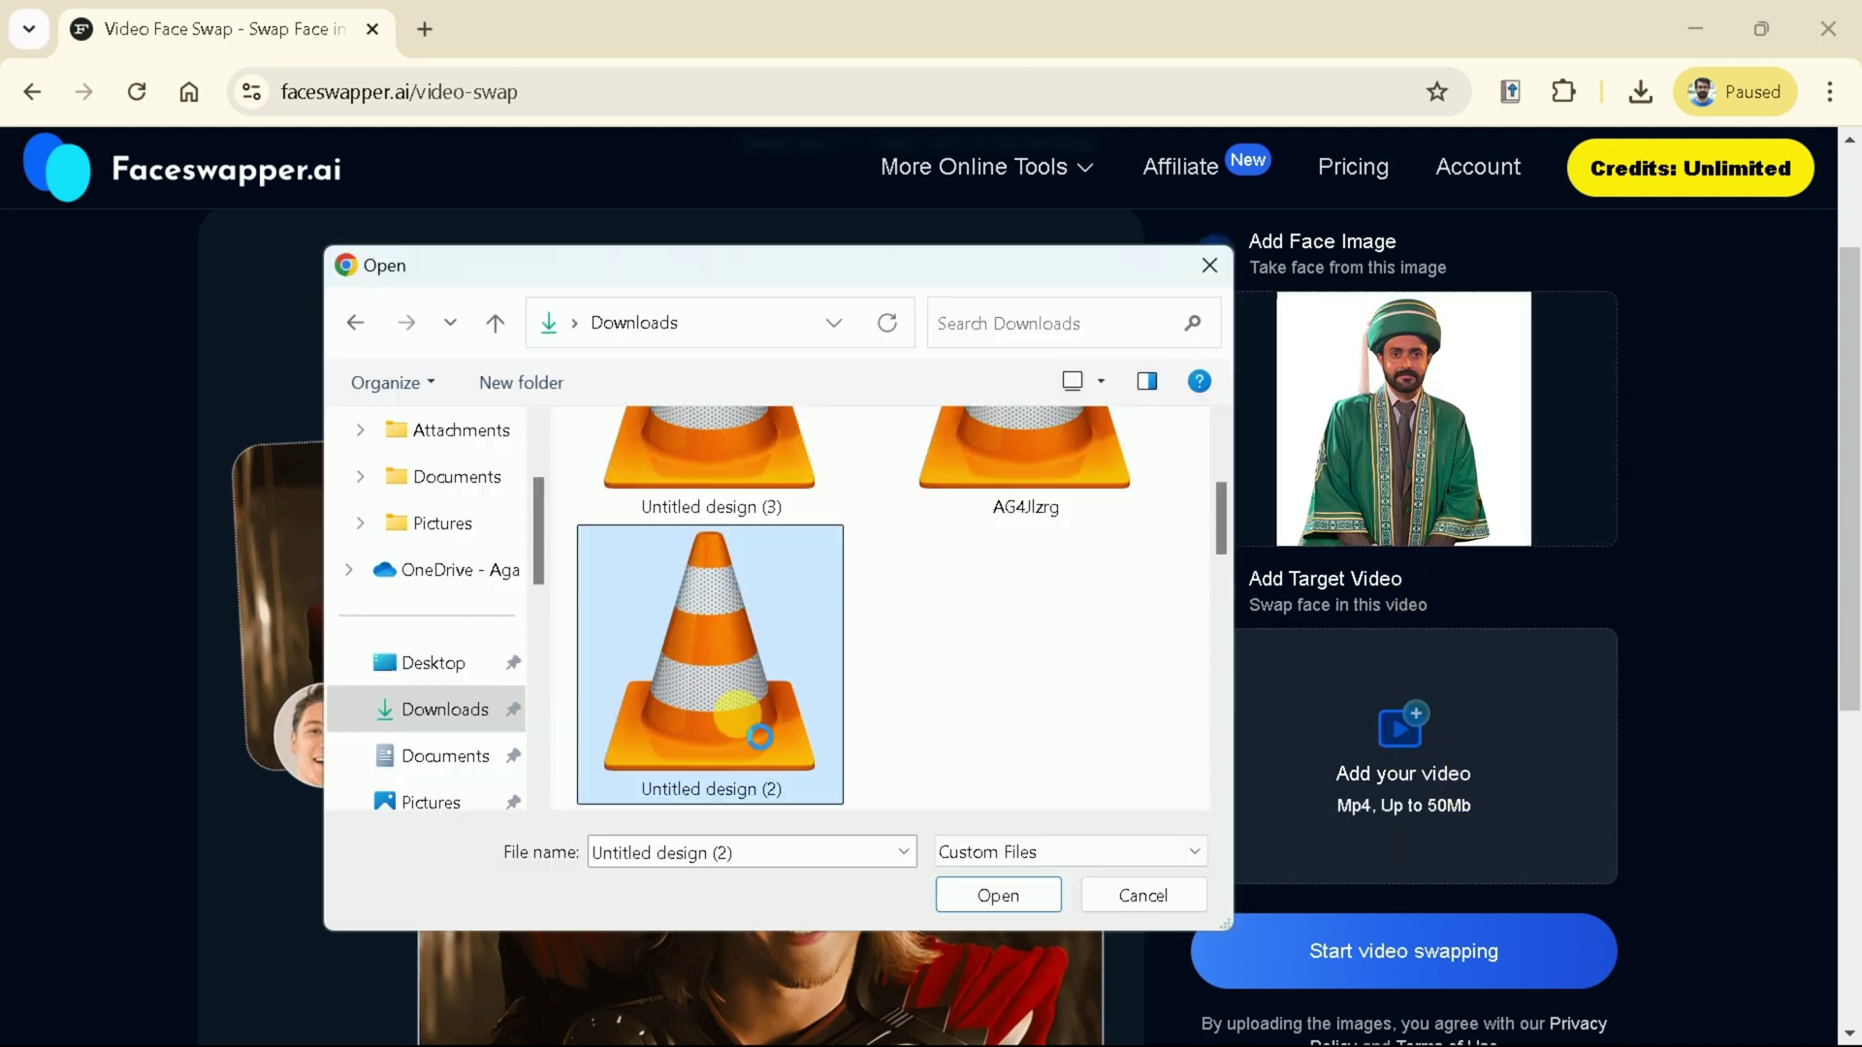
right_click(747, 723)
click(836, 395)
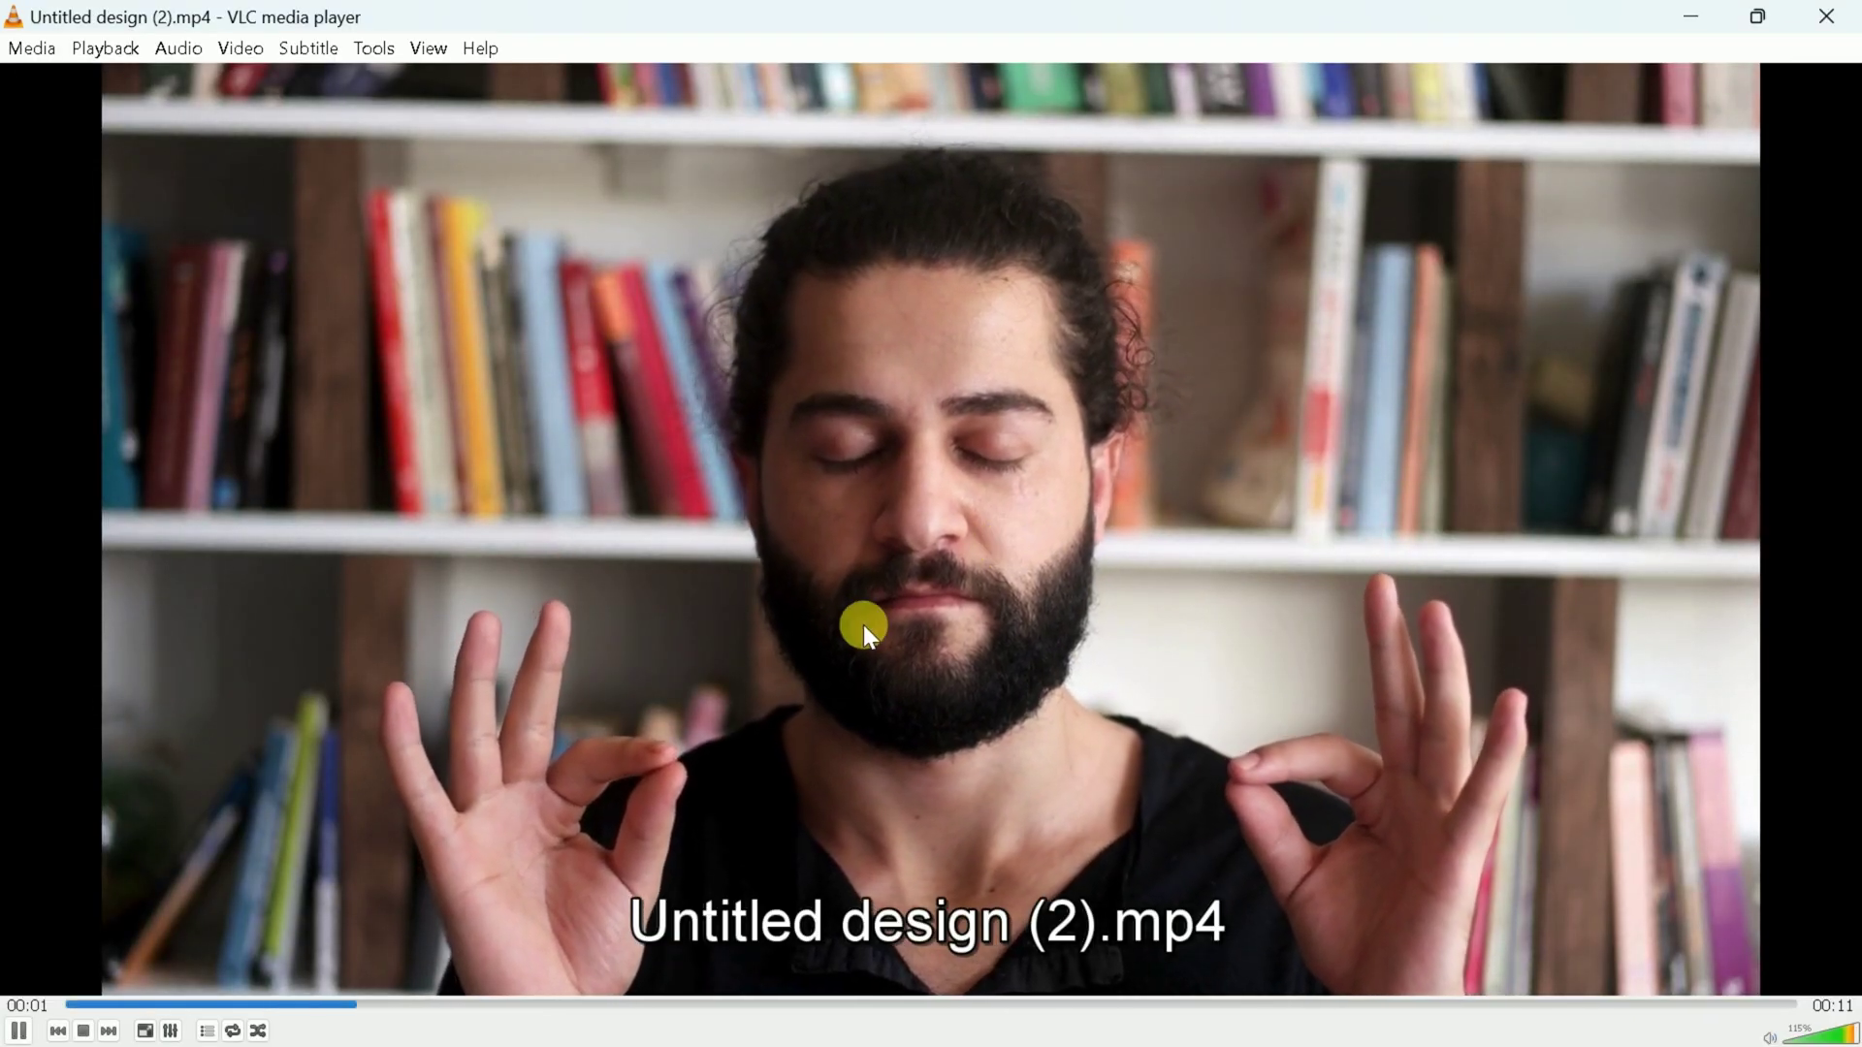
- Close the VLC preview and load 'Untitled design (2).mp4' as the target video
click(1810, 21)
click(1001, 893)
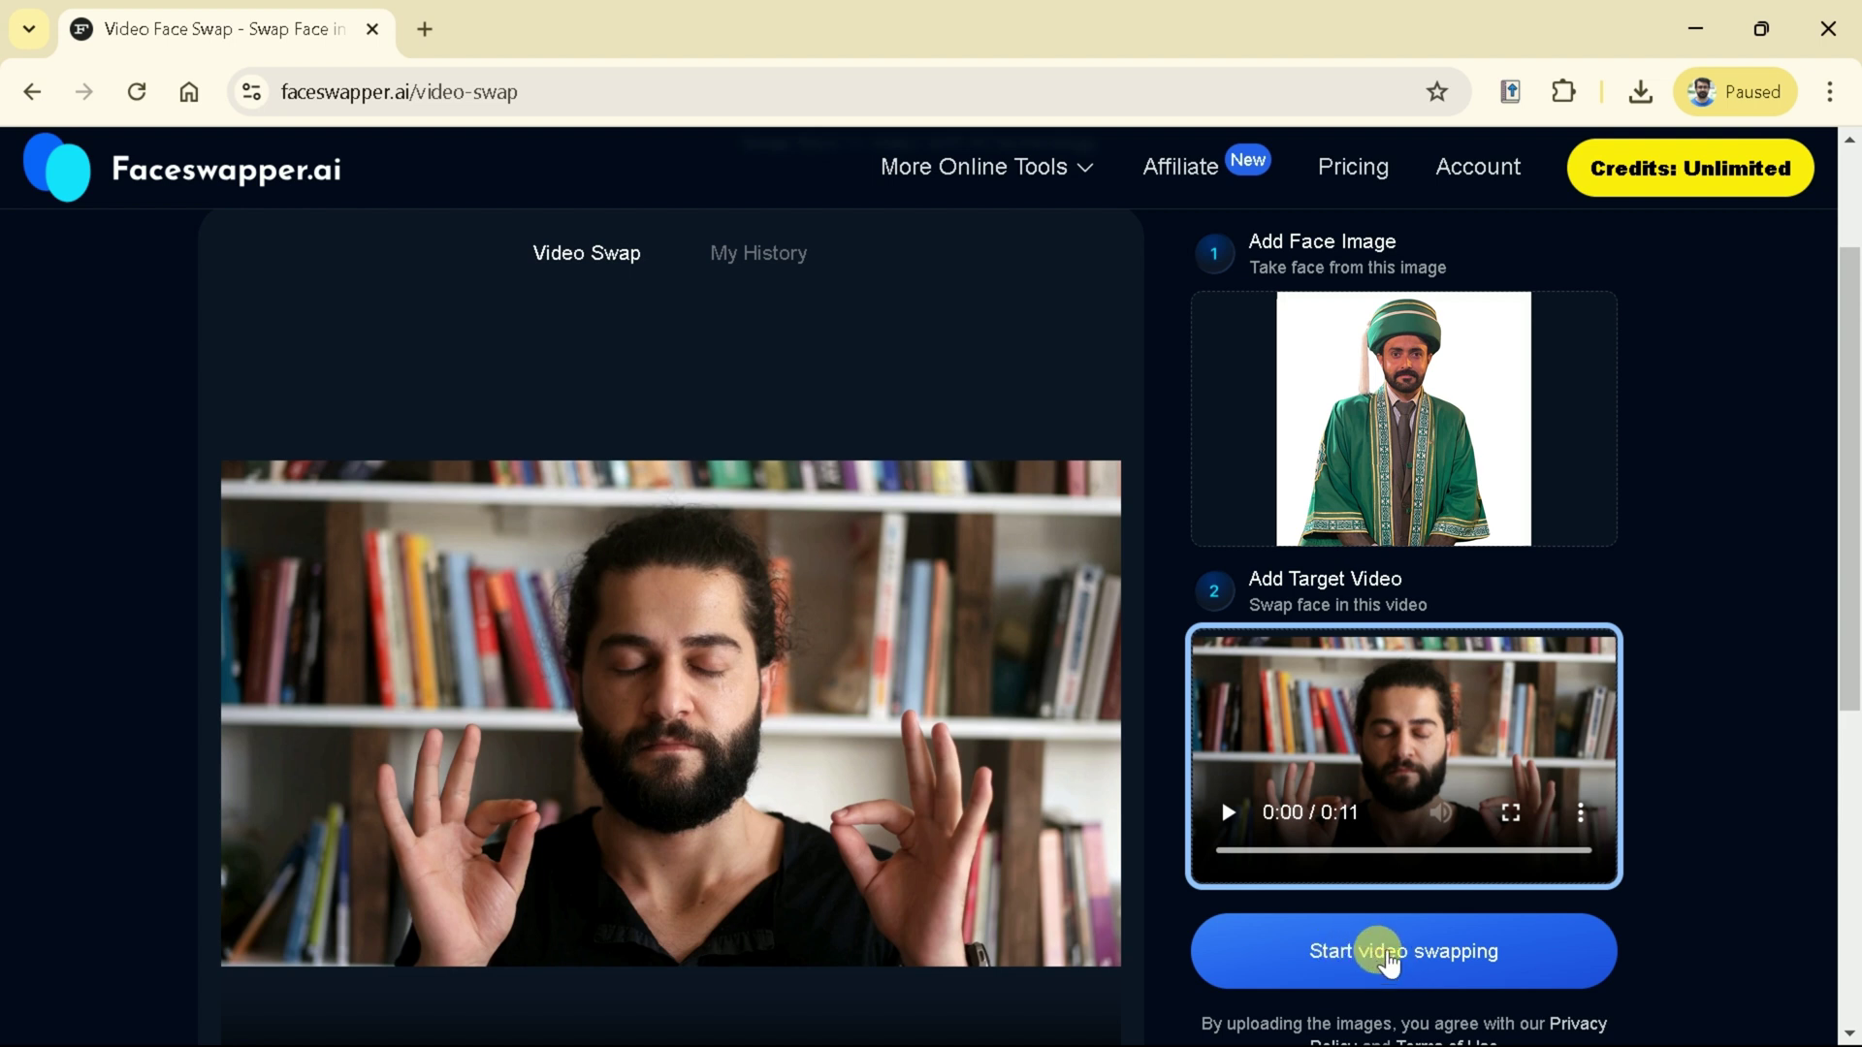
- Start the video face swap and download the finished face-swapped clip
click(1385, 955)
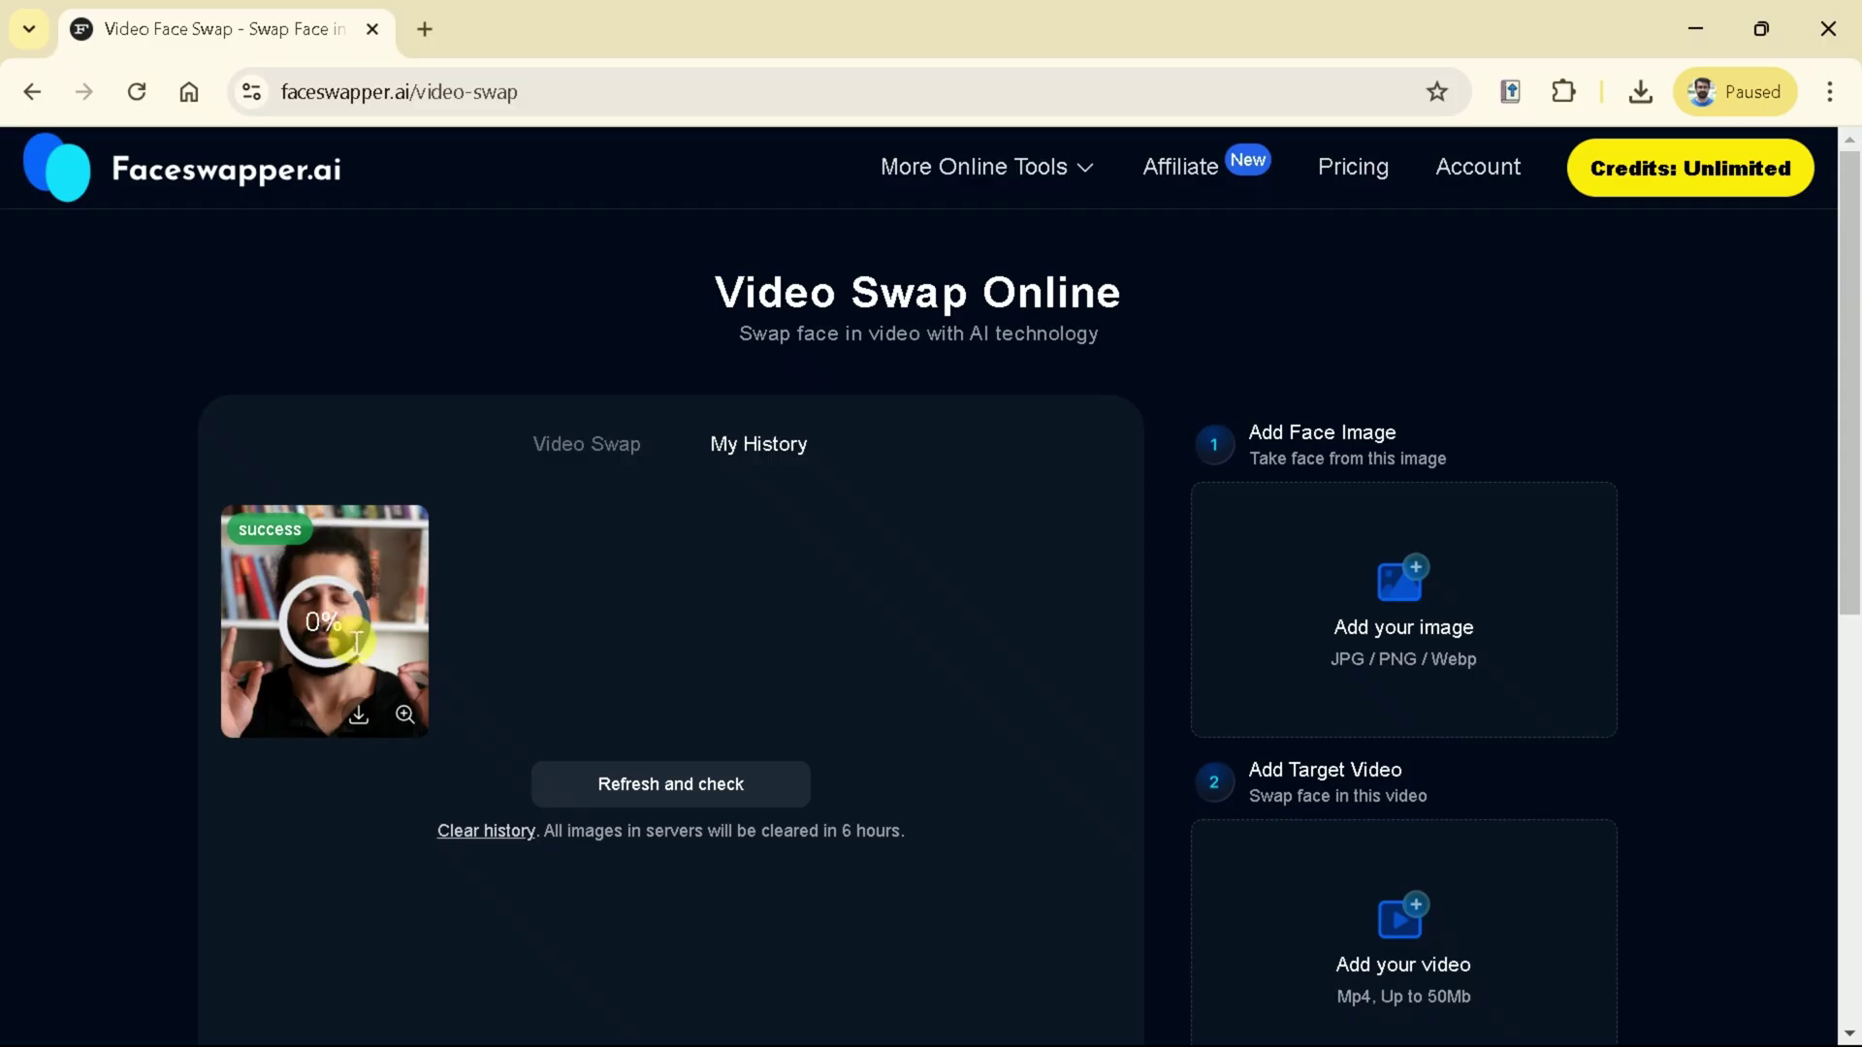
click(1640, 92)
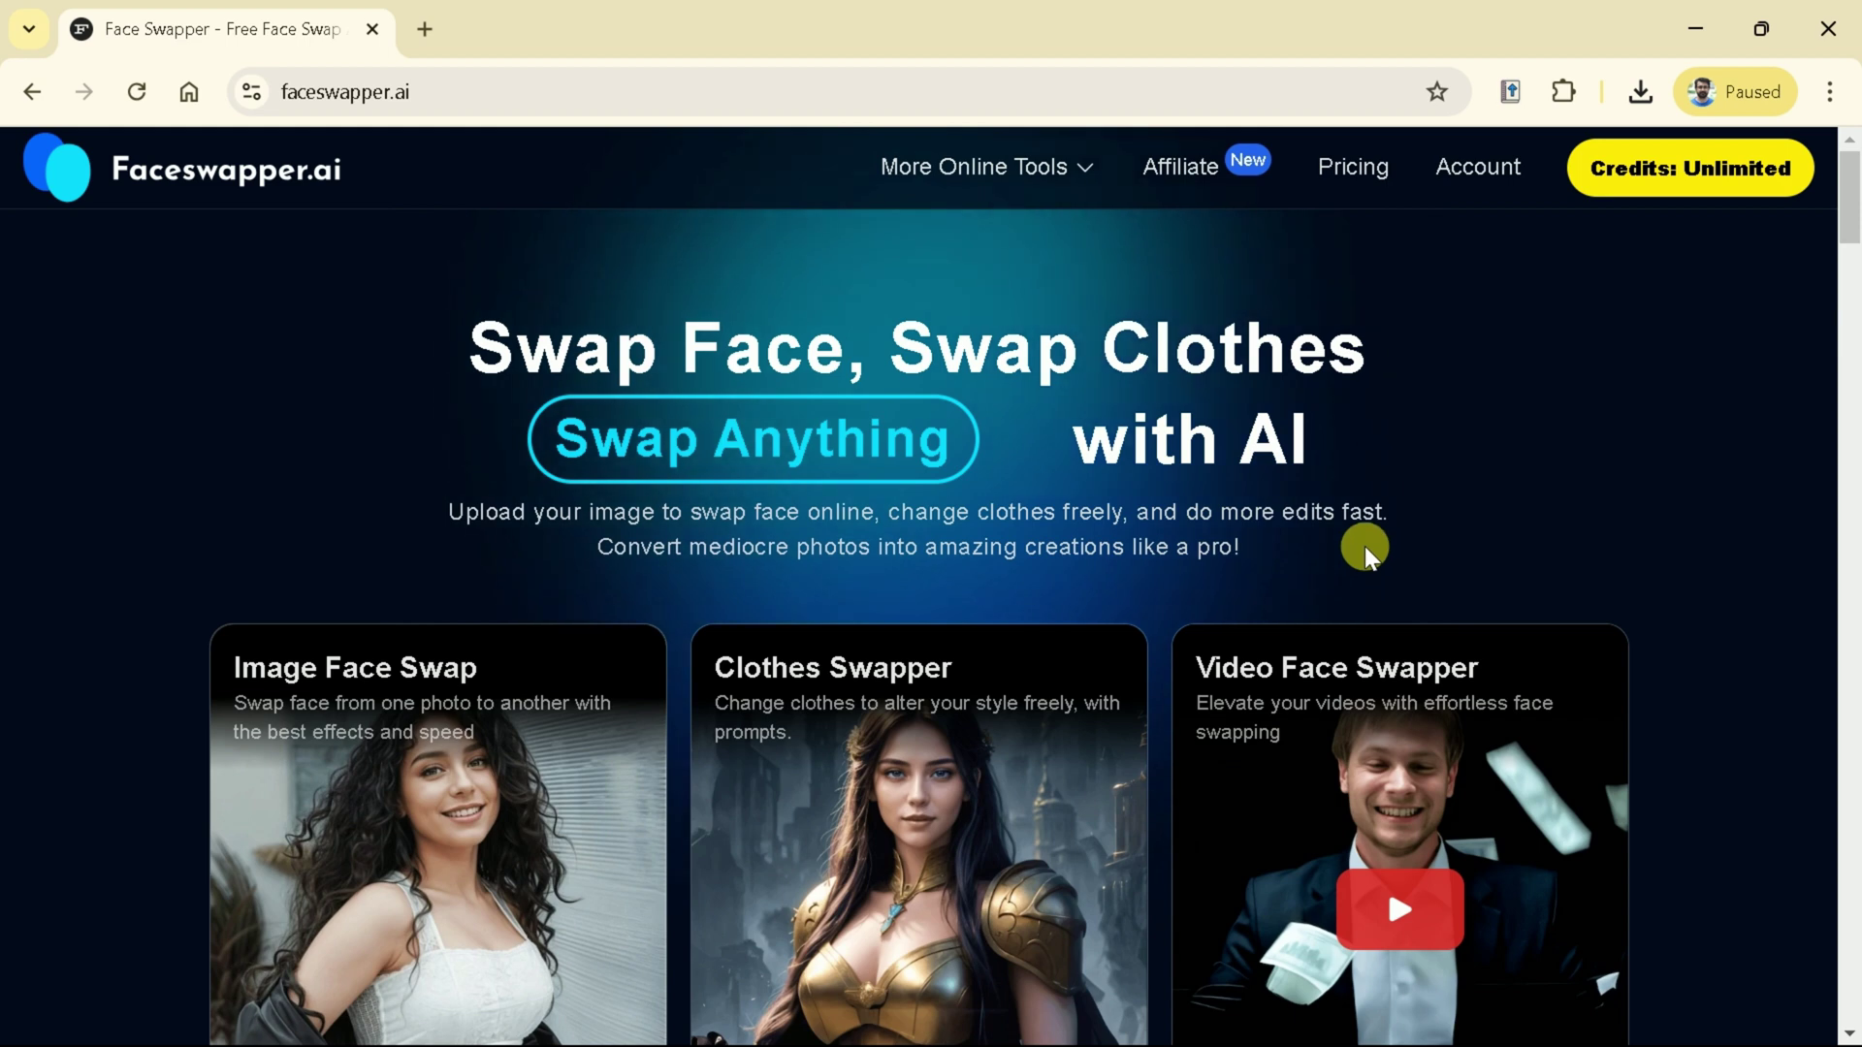
- Browse the home page tool cards, then switch the pricing plans to monthly prices
scroll(1368, 554, down, 5)
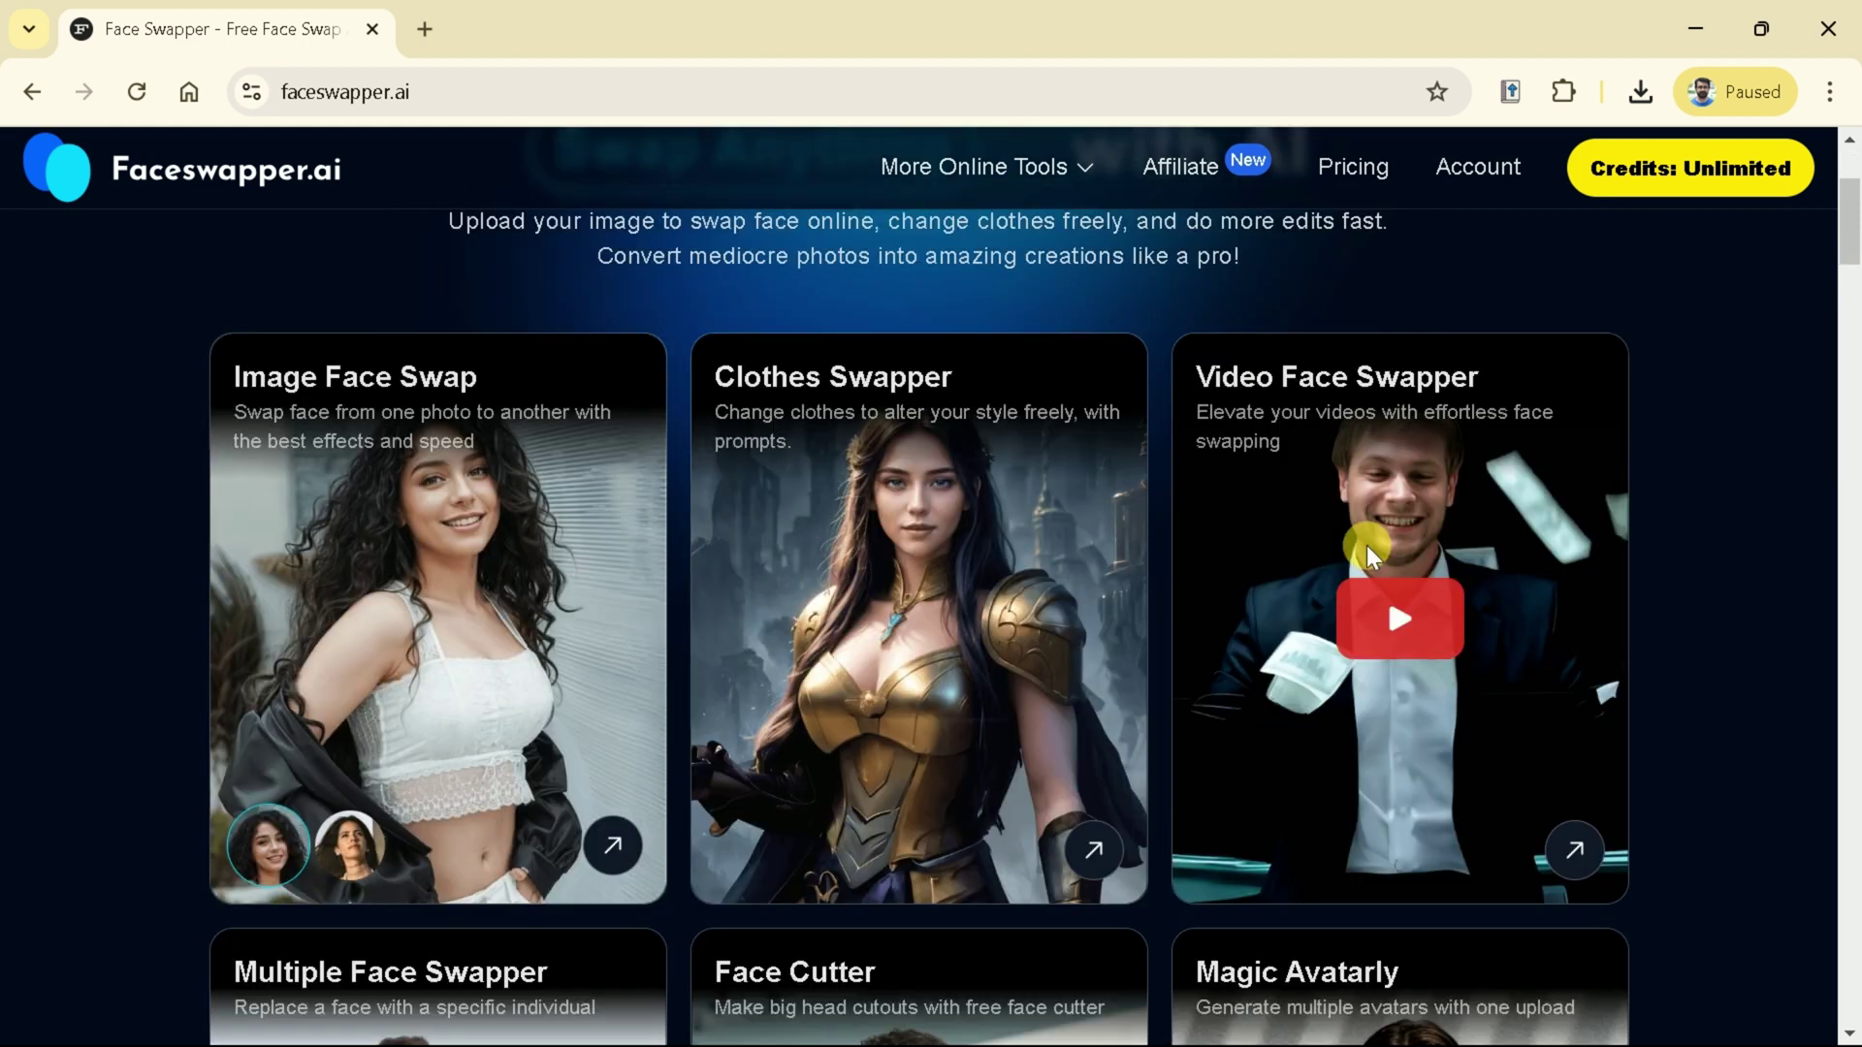
scroll(1370, 572, down, 3)
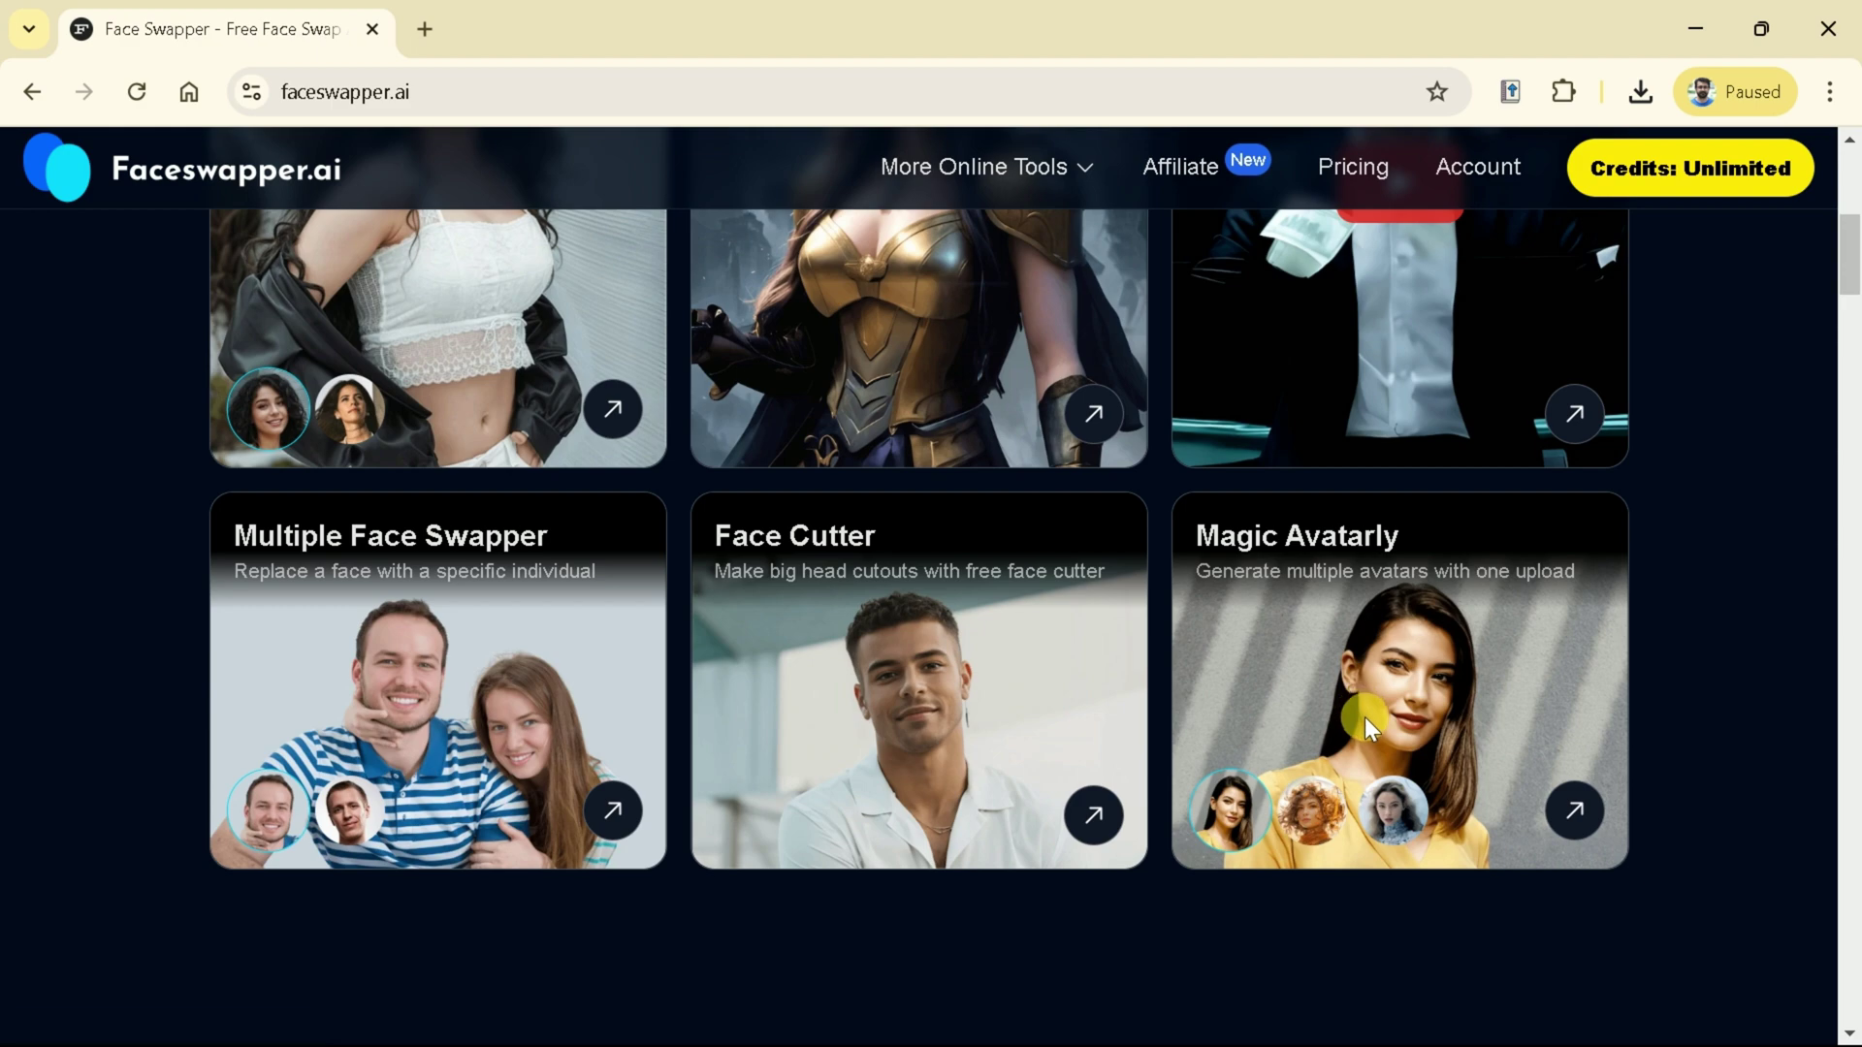
scroll(1372, 722, up, 5)
scroll(1372, 721, up, 2)
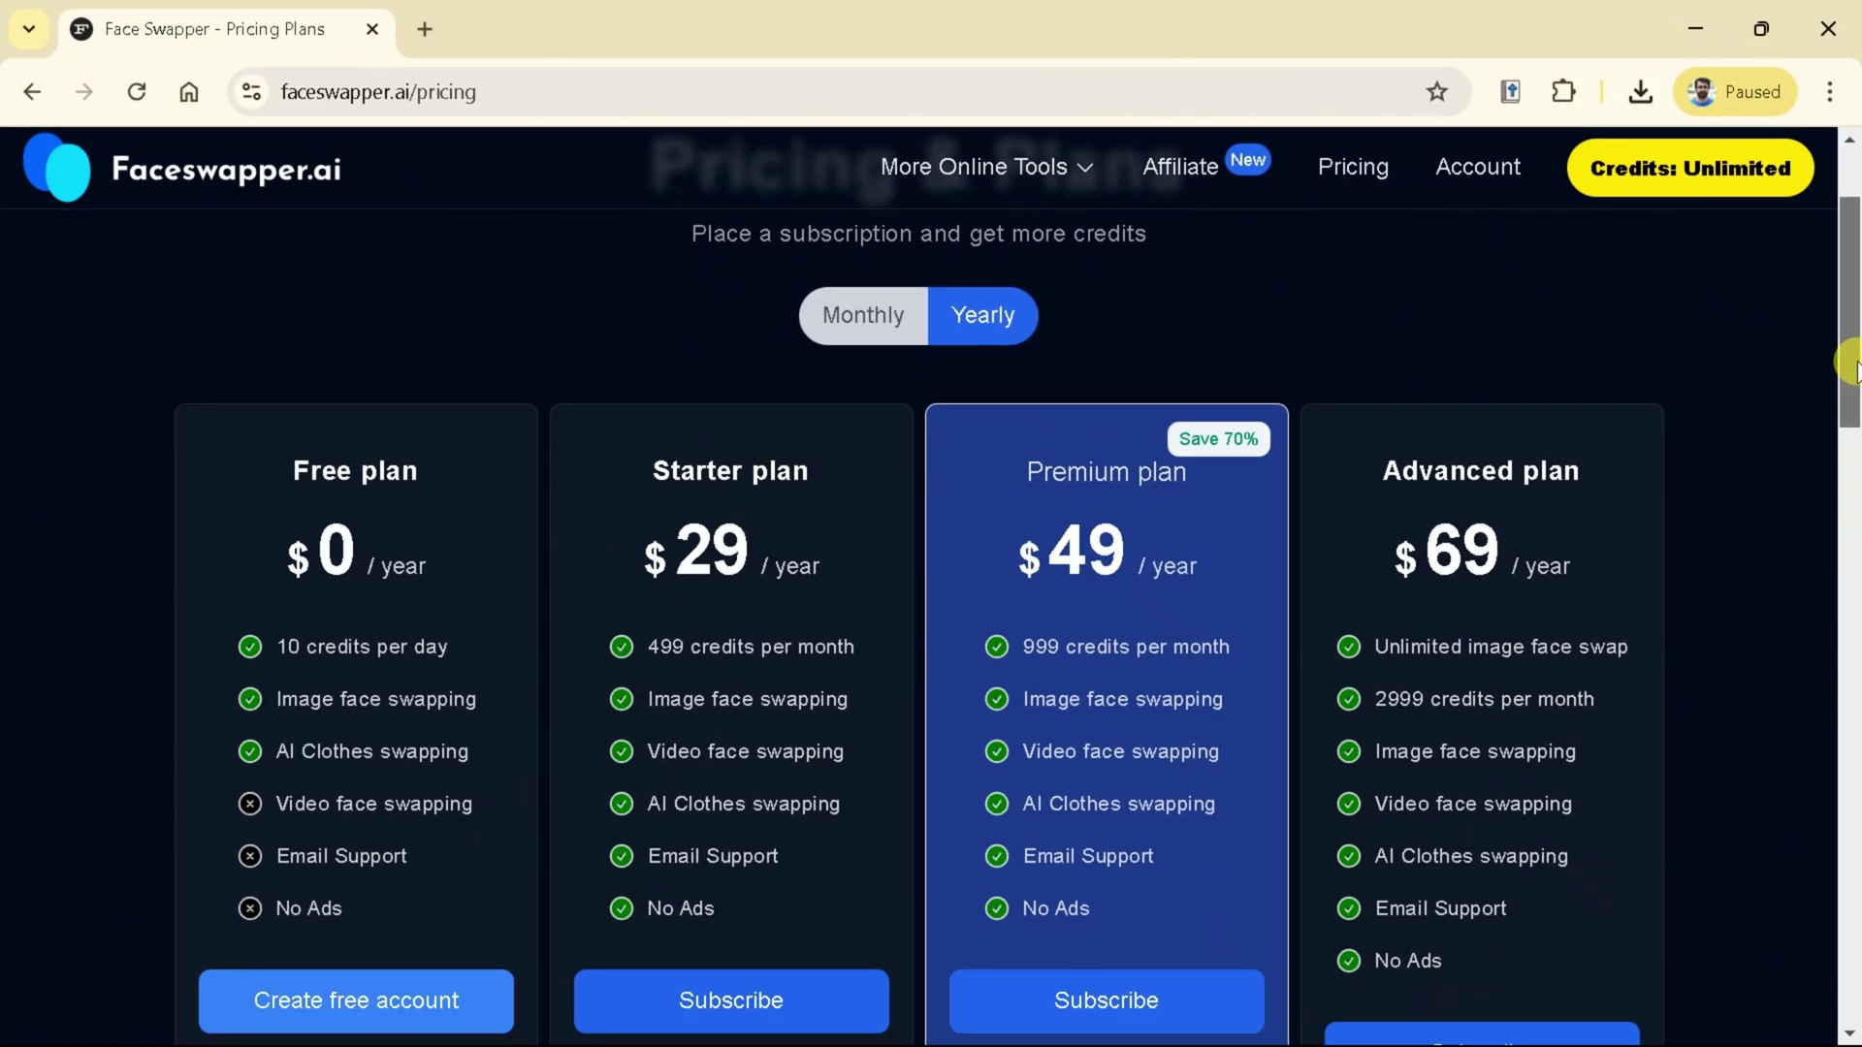
scroll(1850, 367, down, 1)
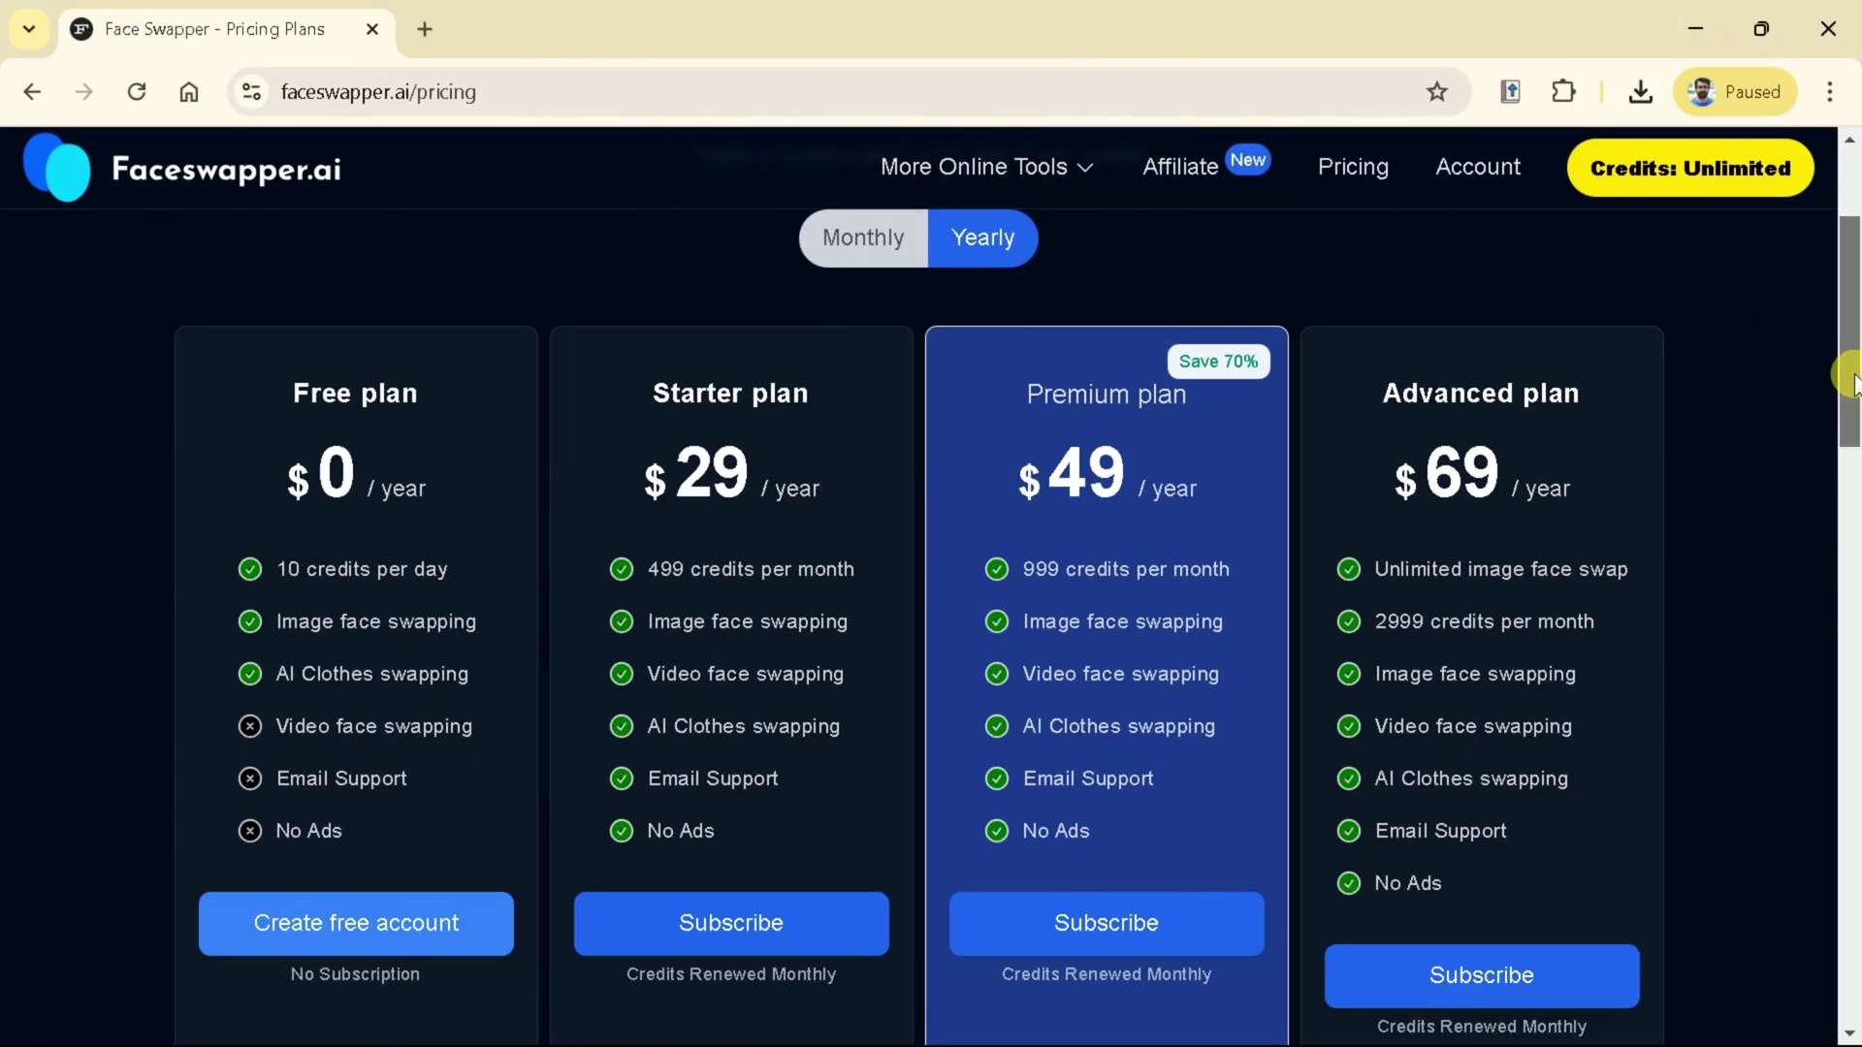
click(878, 243)
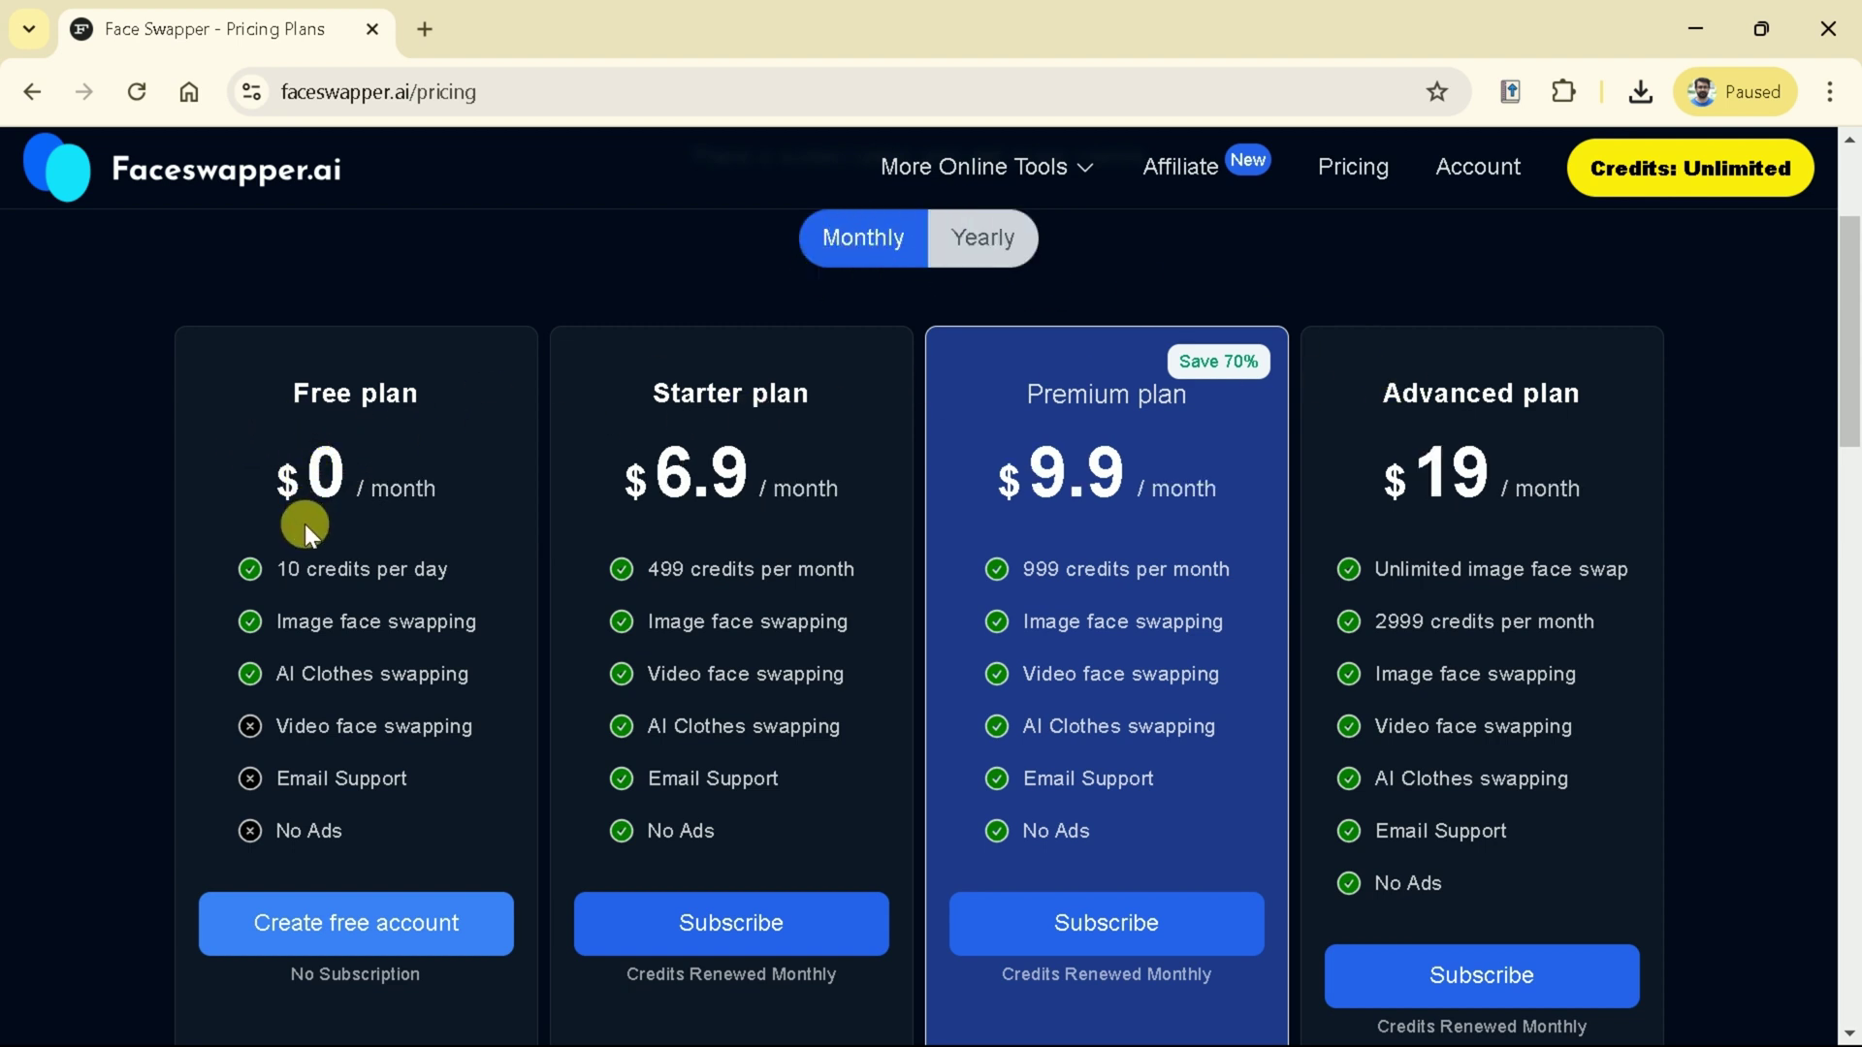